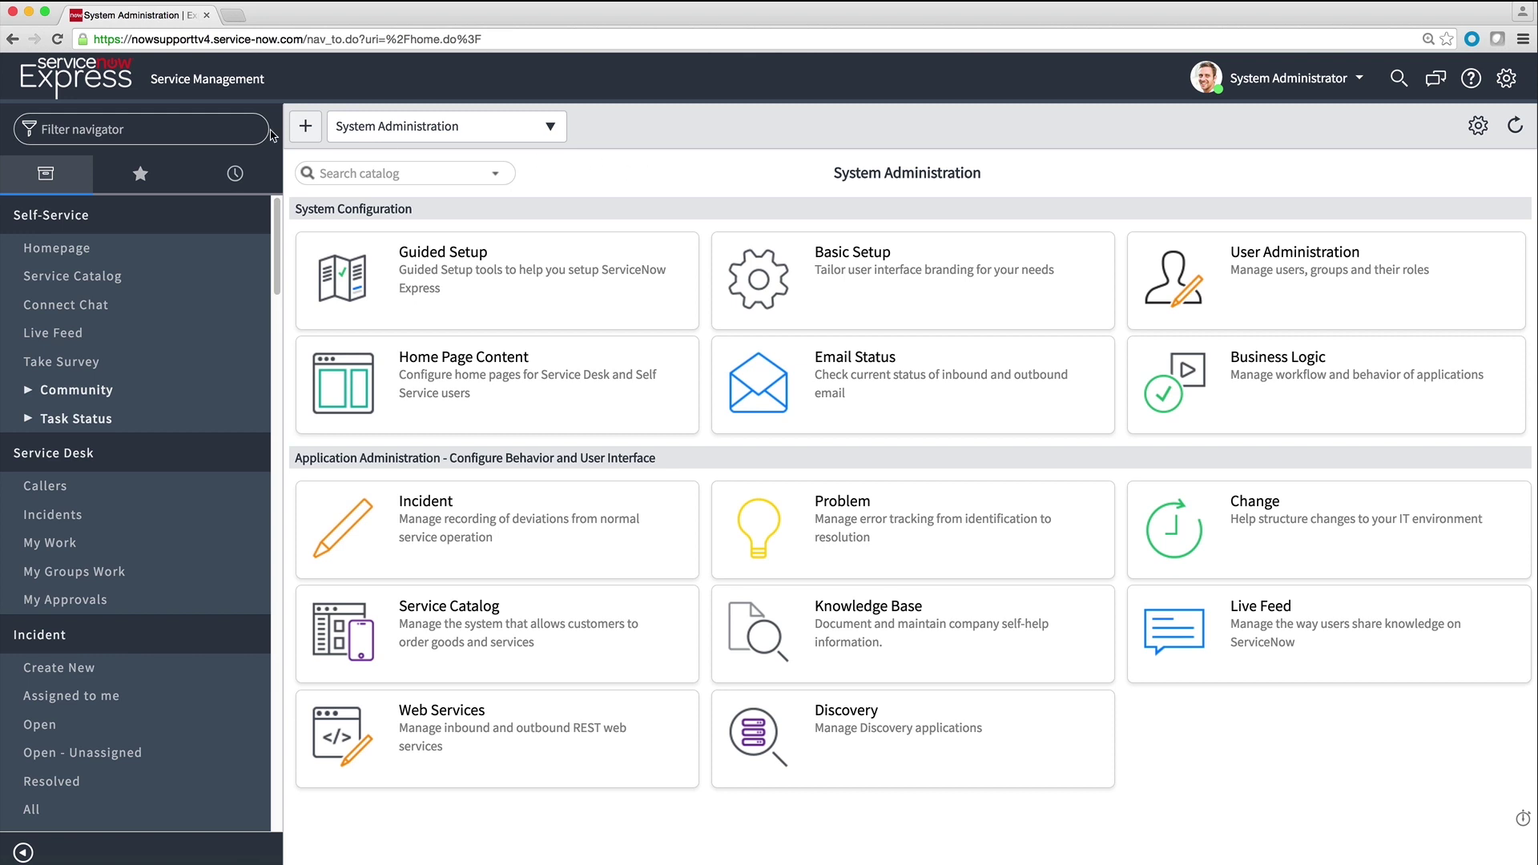
Filter the navigator by "user" and open the Users list under User Administration
{"action": "type", "text": "user"}
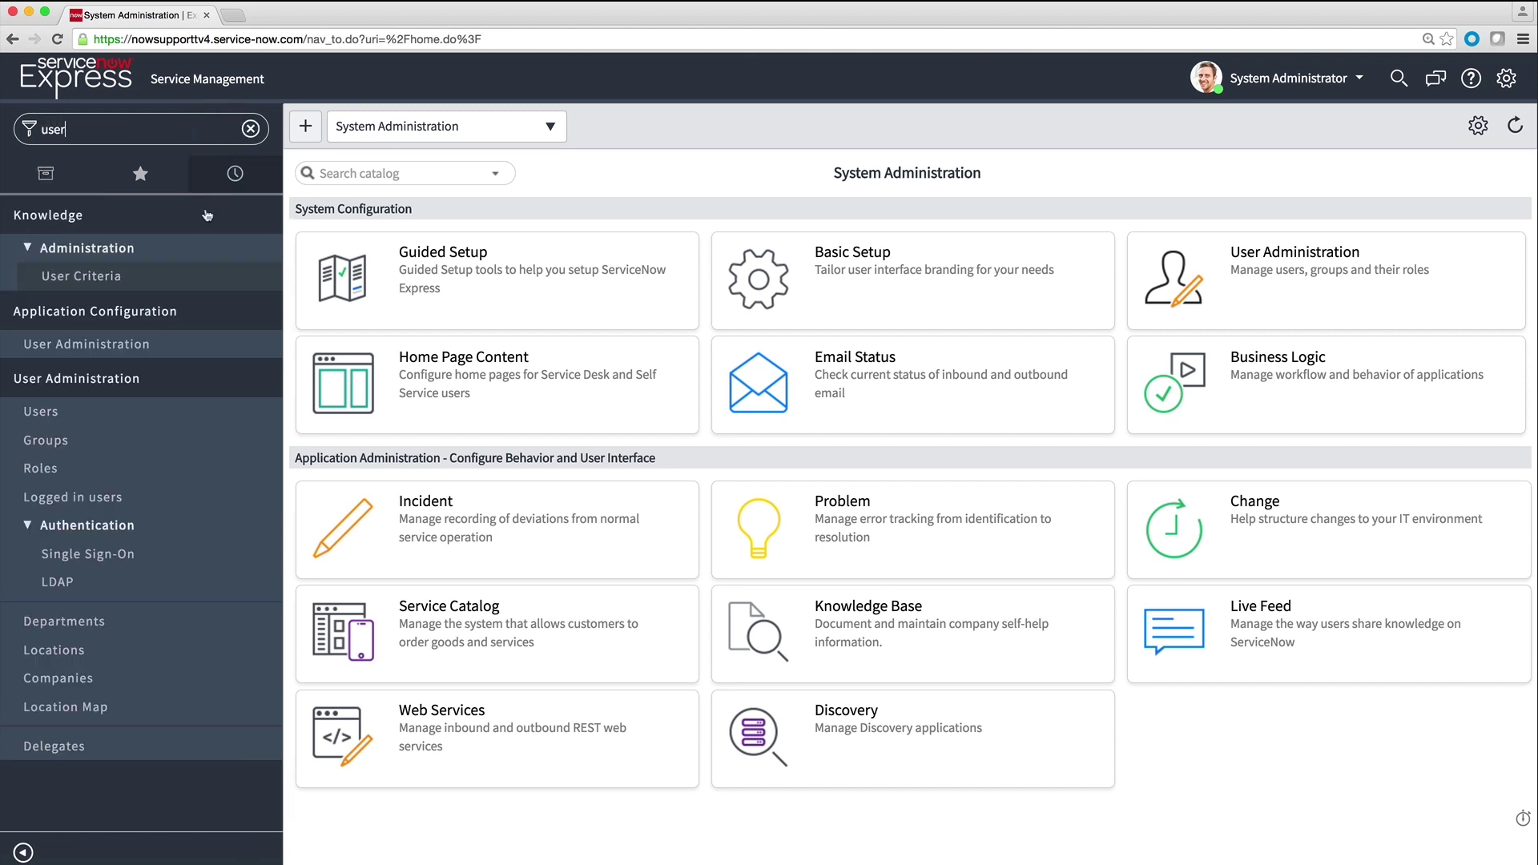
{"action": "left_click", "coordinate": [104, 423]}
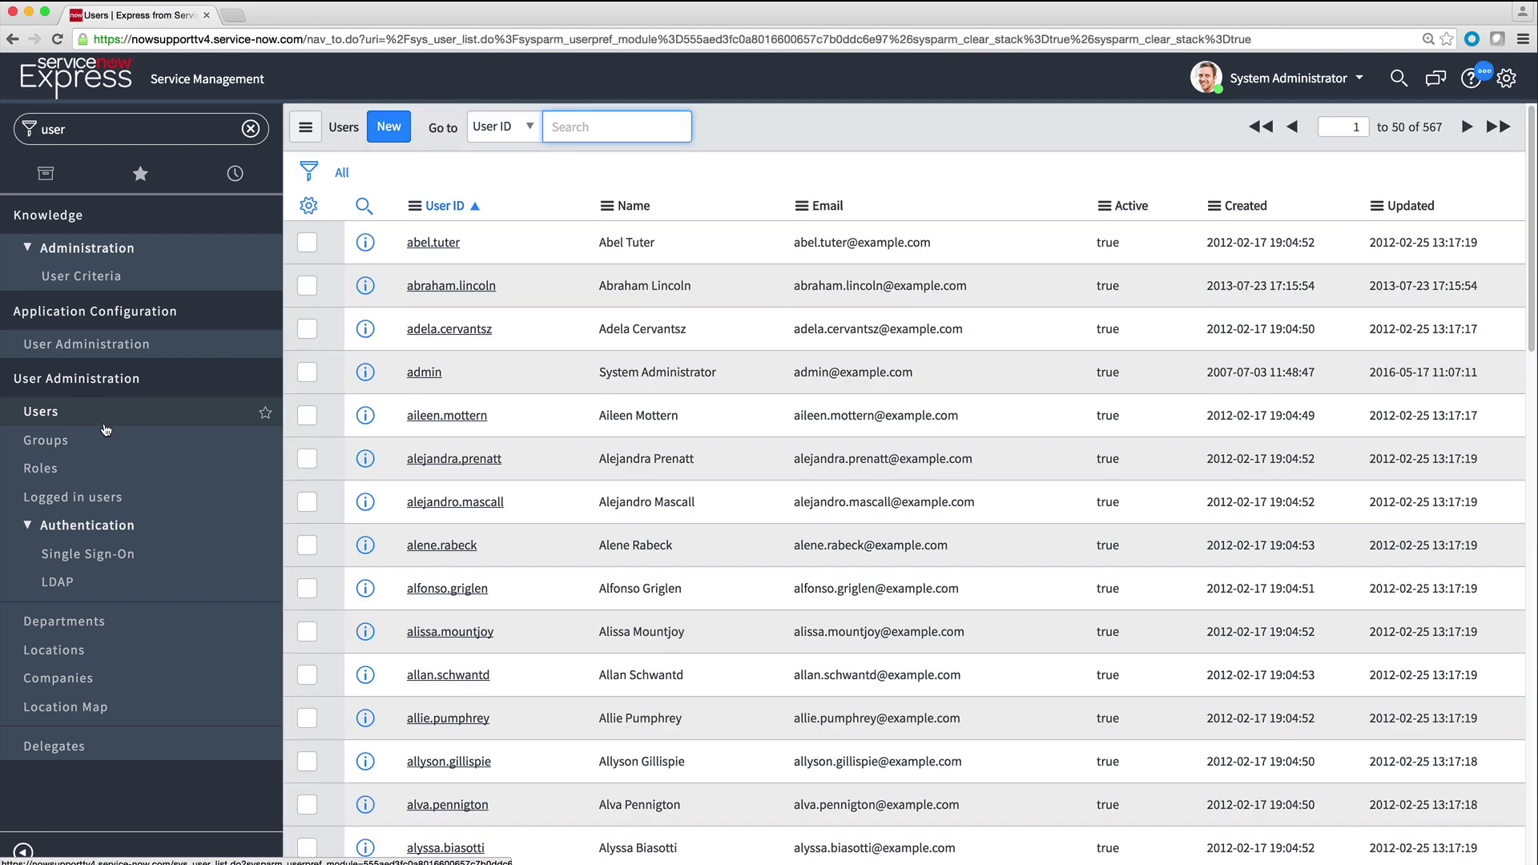
Explore the Users list by sorting on Created and User ID, and look at the filter builder and User ID column options
{"action": "left_click", "coordinate": [1242, 206]}
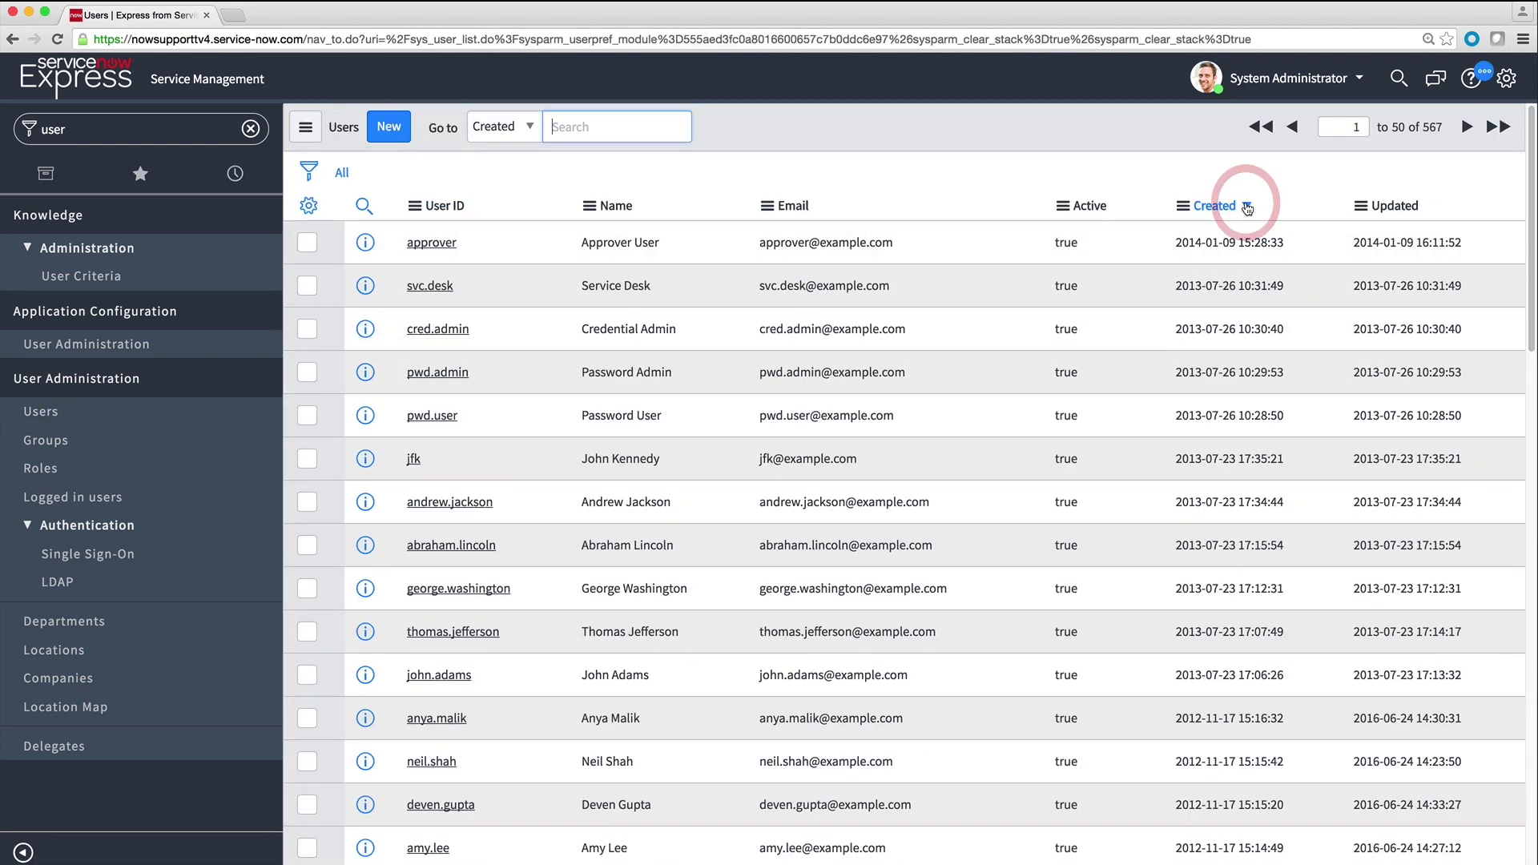
{"action": "left_click", "coordinate": [441, 207]}
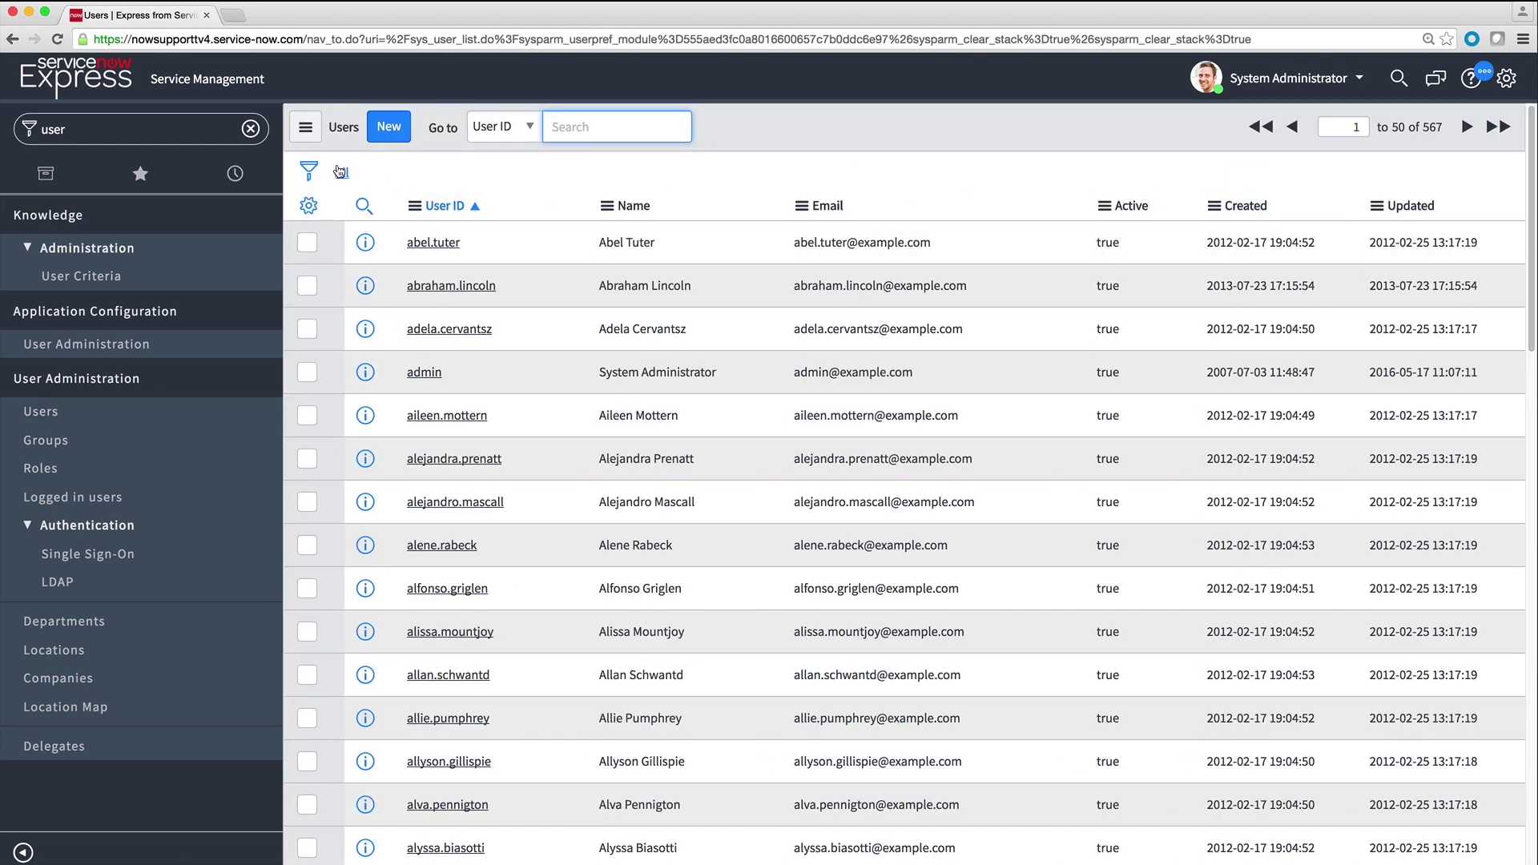
{"action": "left_click", "coordinate": [313, 170]}
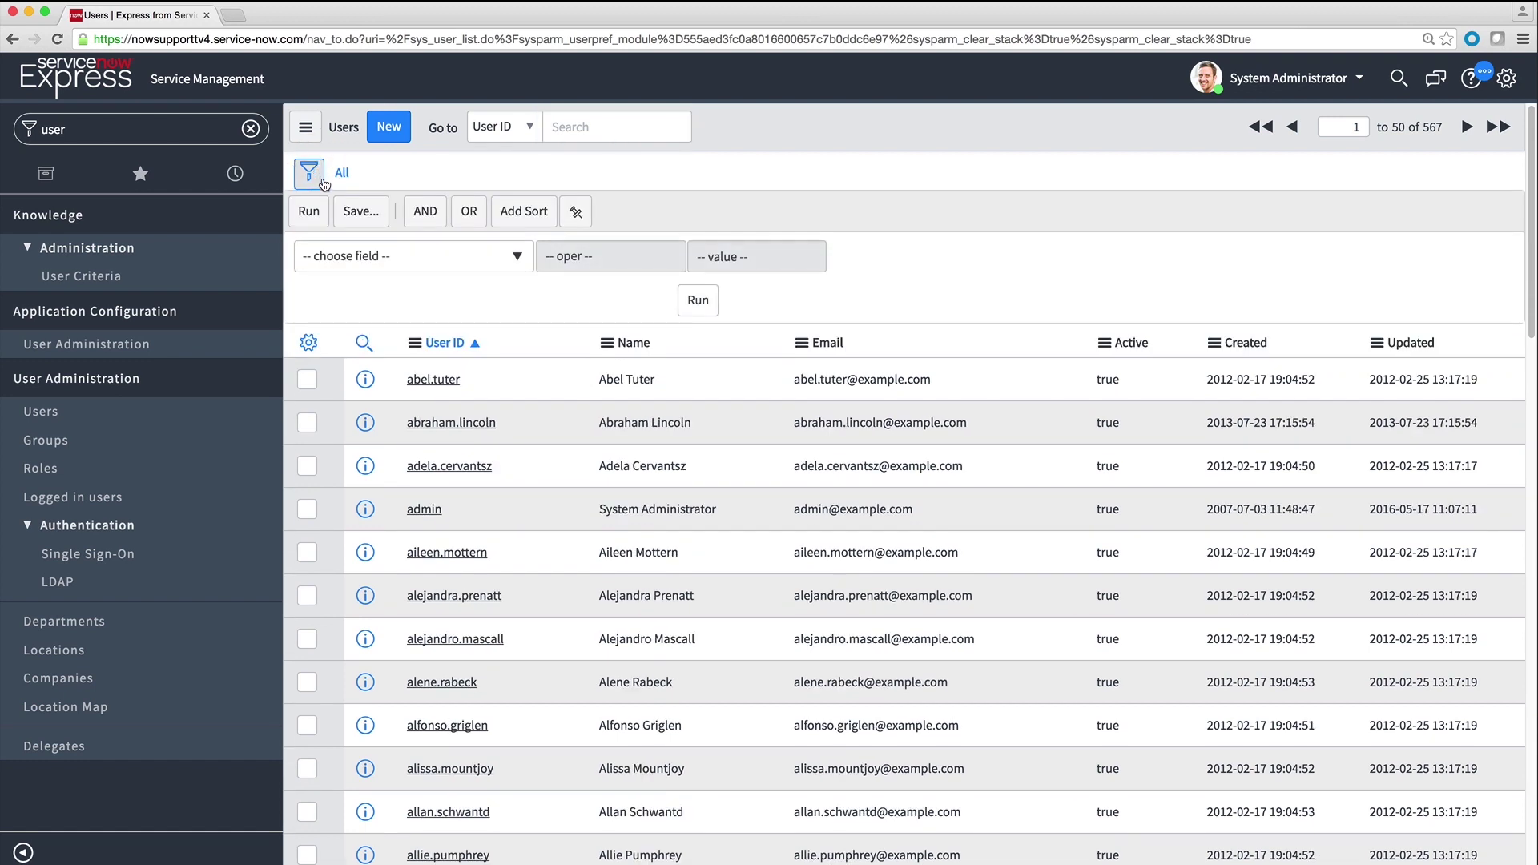
{"action": "left_click", "coordinate": [416, 347]}
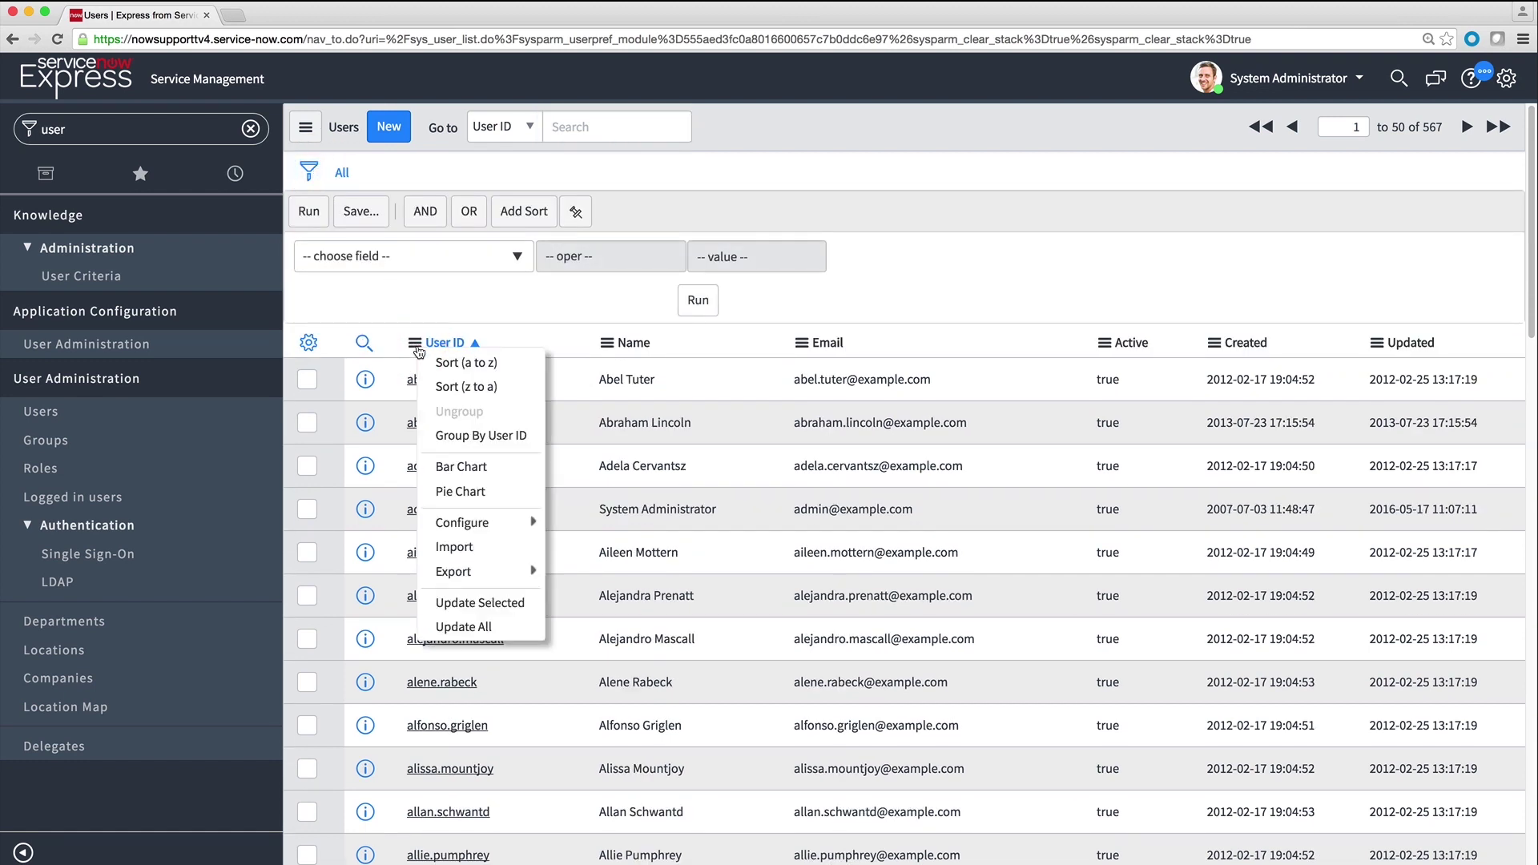
{"action": "left_click", "coordinate": [471, 308]}
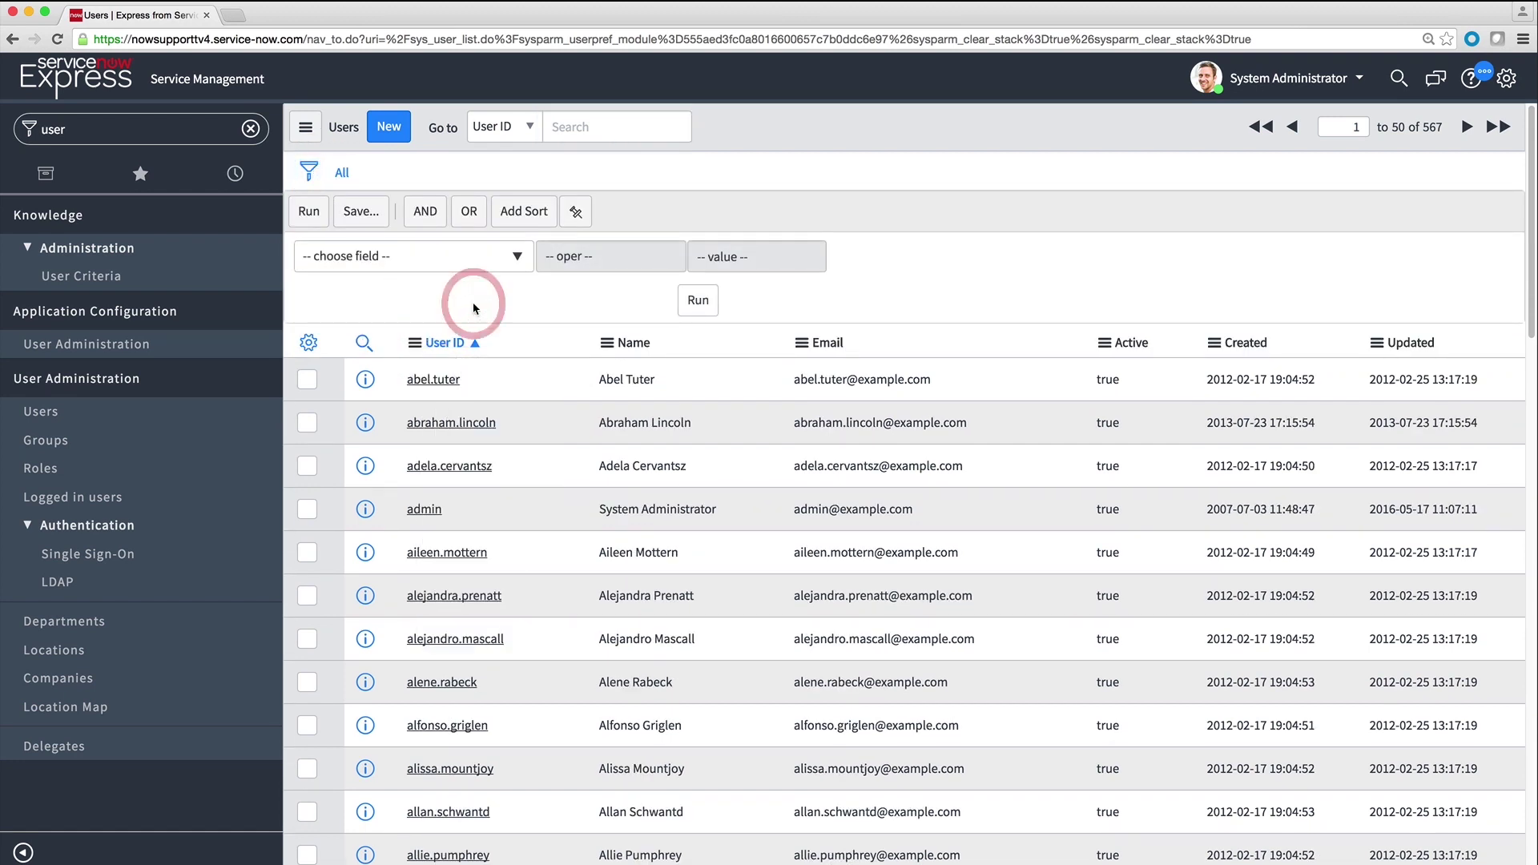
{"action": "left_click", "coordinate": [398, 138]}
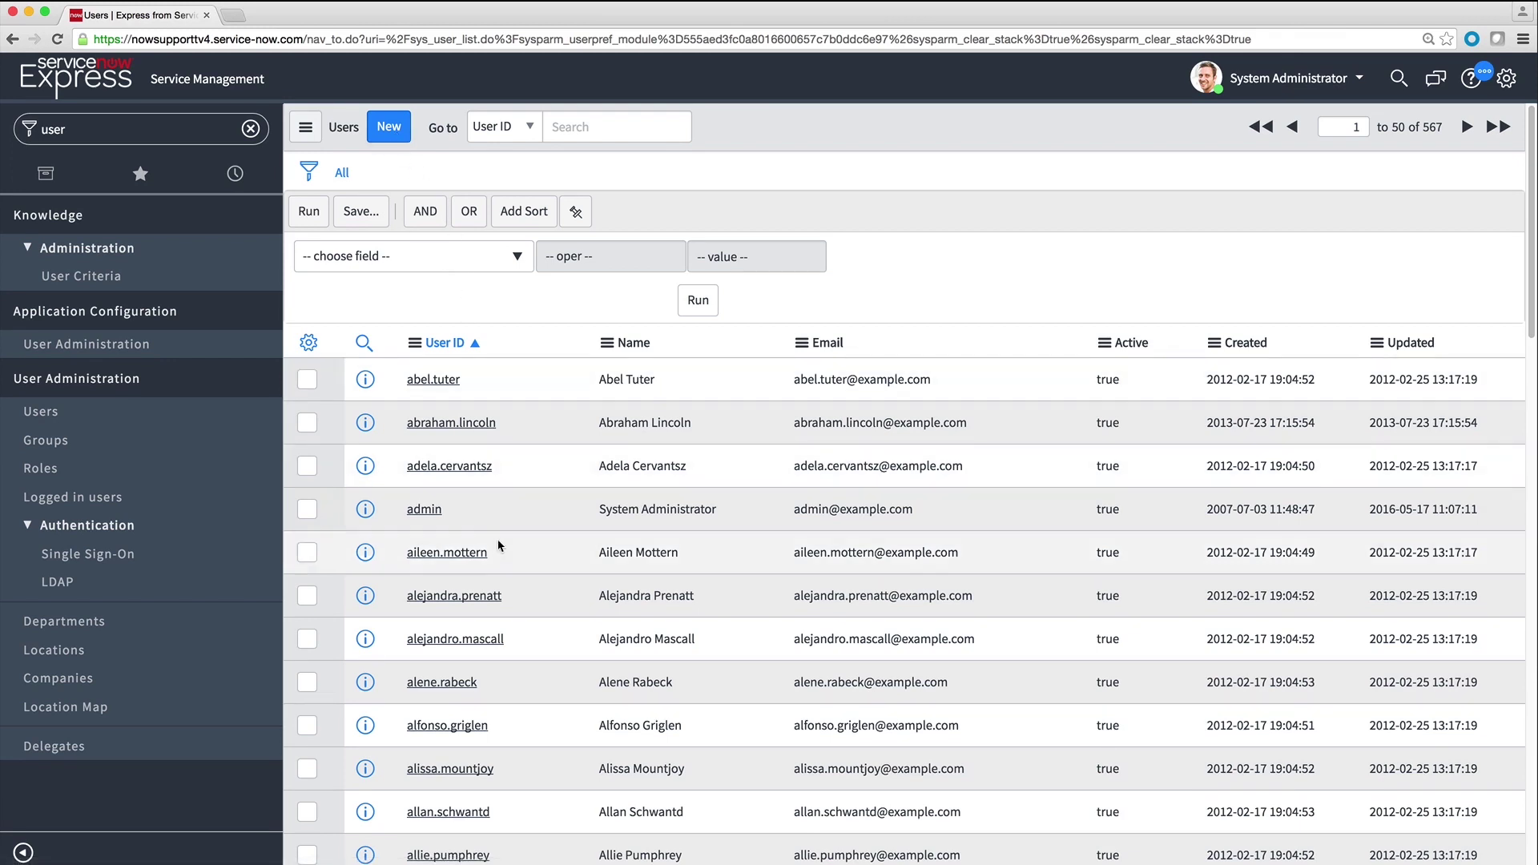
View the fifth user's record in the list and return to the Users list
{"action": "left_click", "coordinate": [446, 553]}
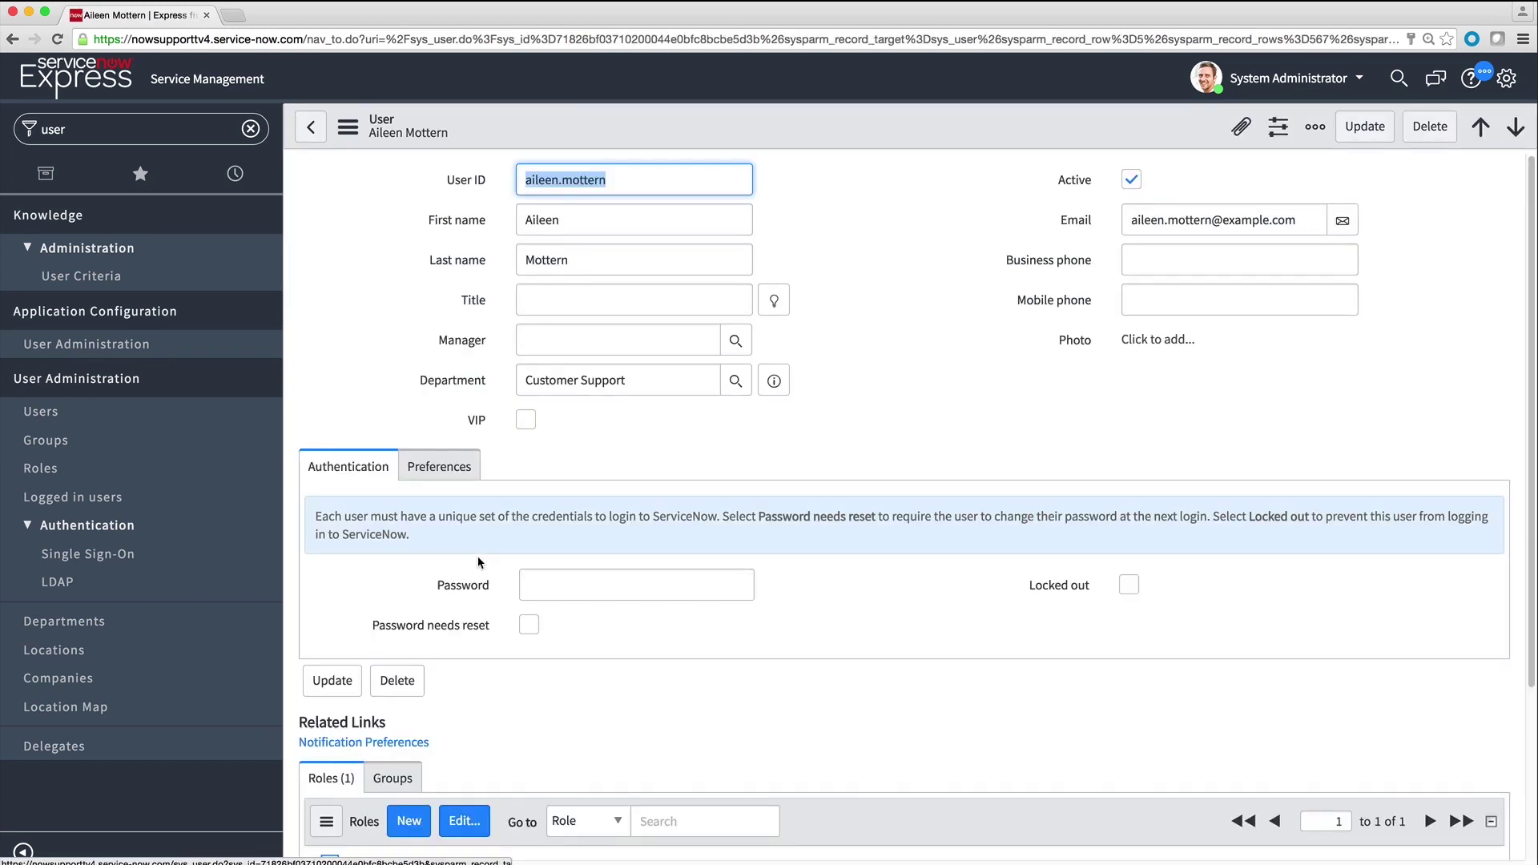
{"action": "left_click", "coordinate": [312, 127]}
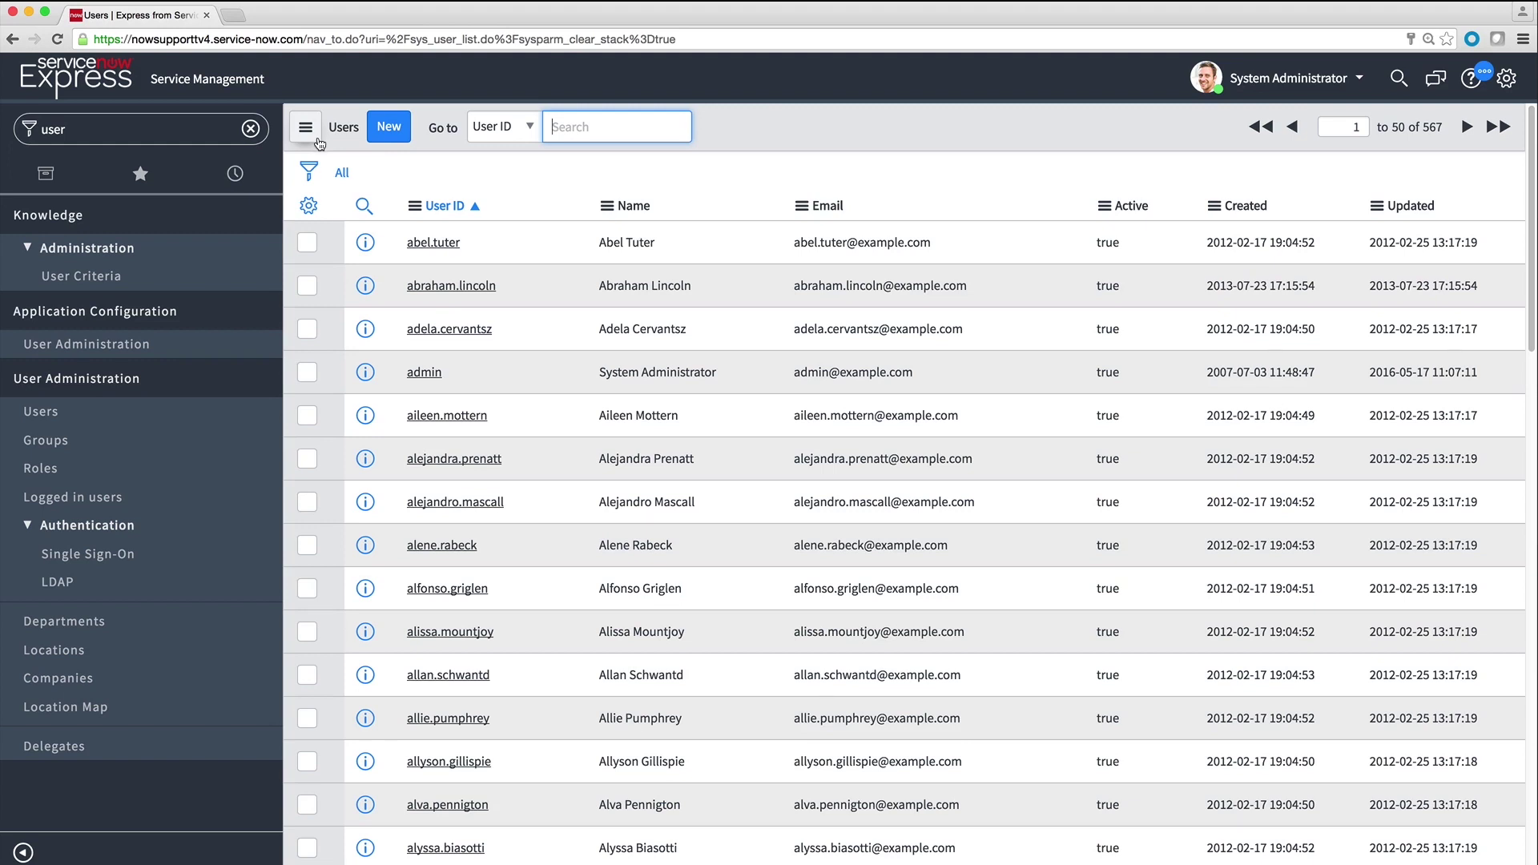
Open the form for importing external data into the User table from the Users list
{"action": "left_click", "coordinate": [415, 211]}
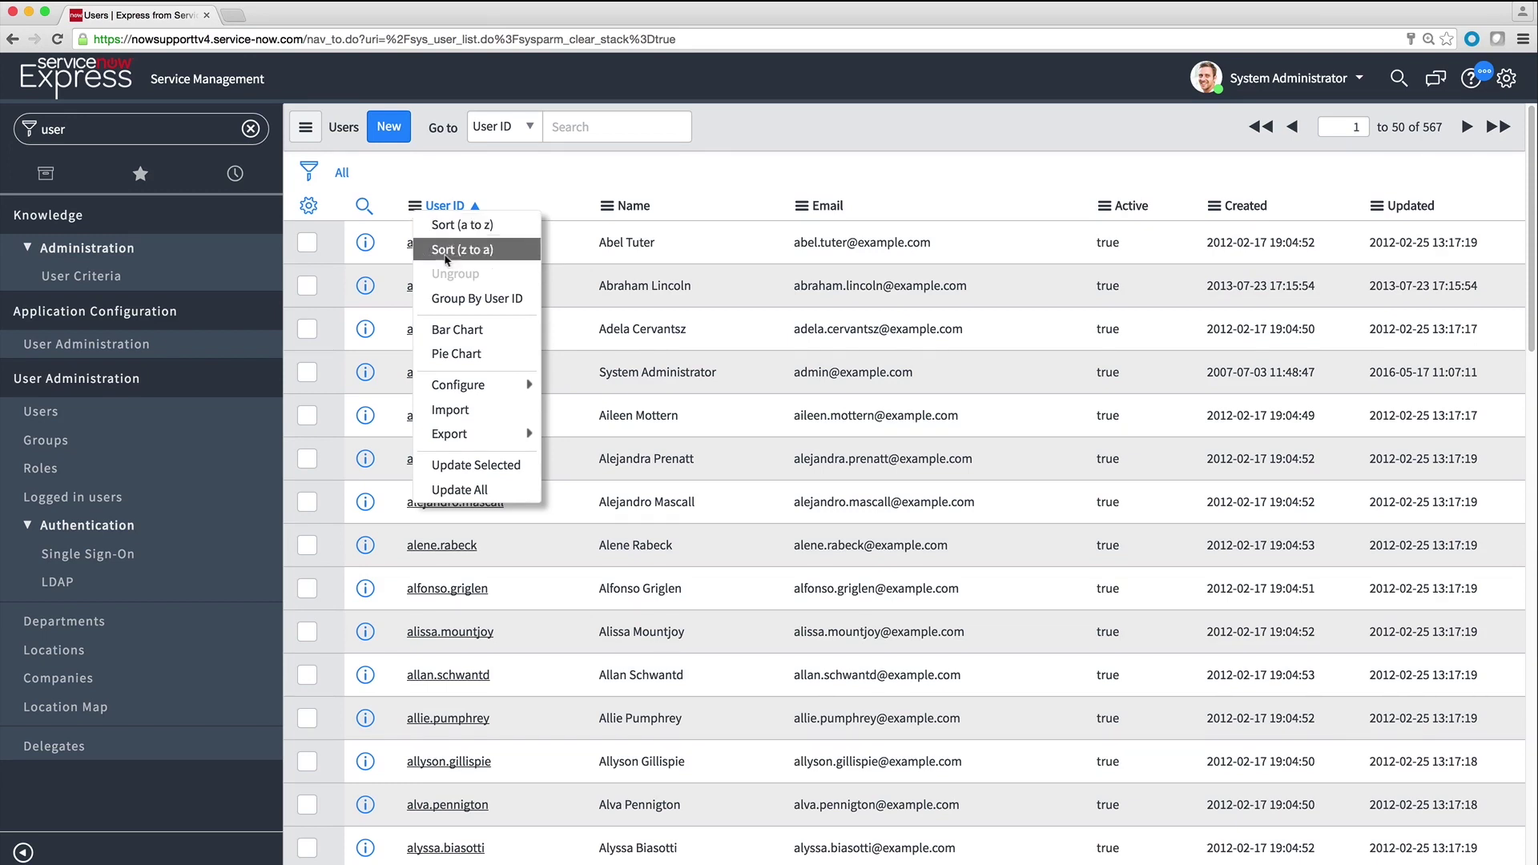
{"action": "left_click", "coordinate": [486, 412]}
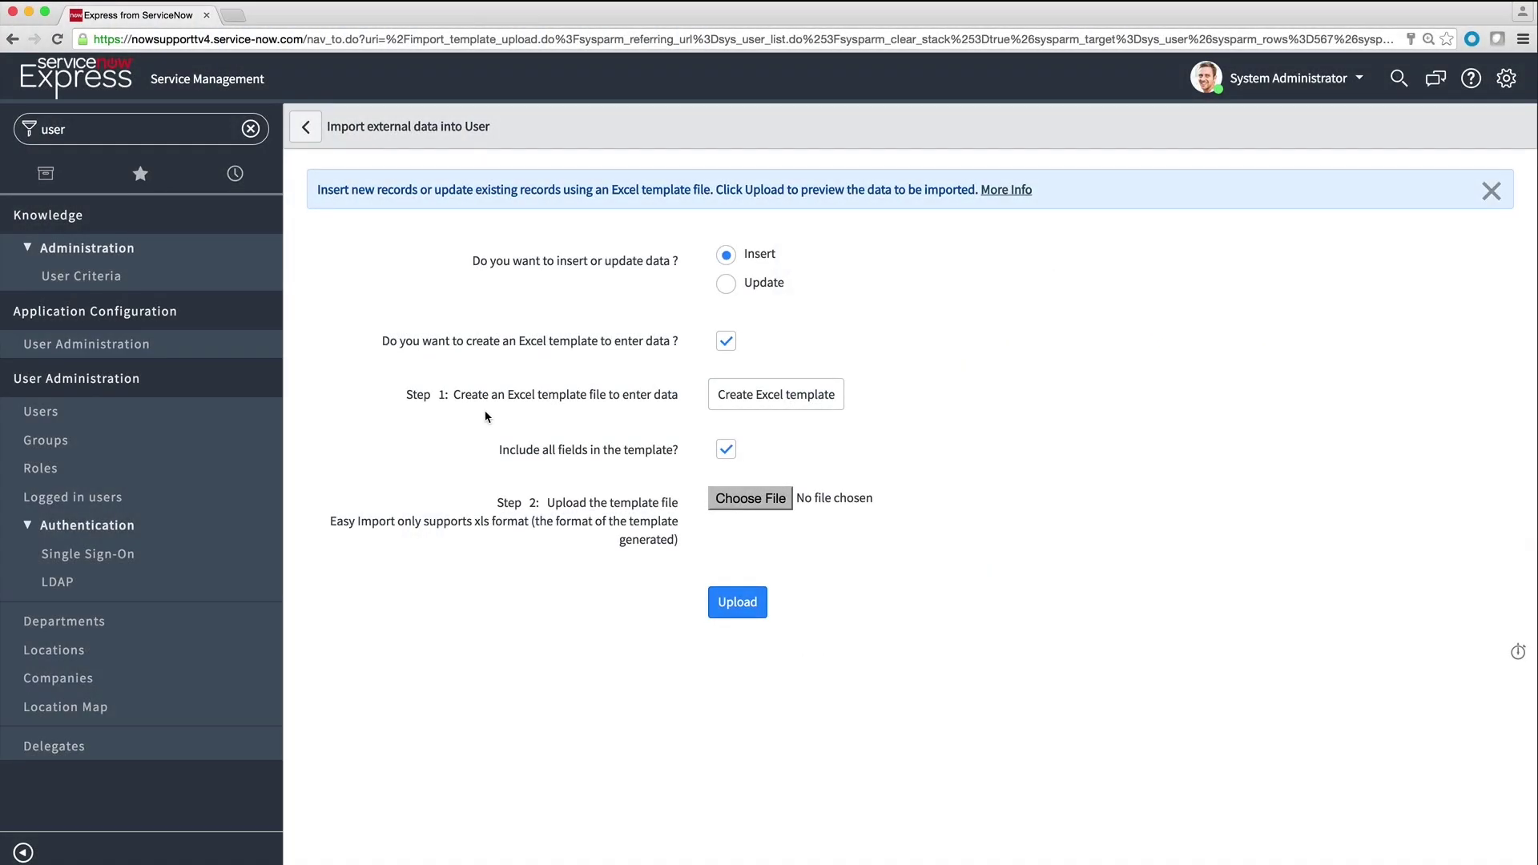
Review the Groups list and its parent groups, and inspect a blank new group form before returning to the list
{"action": "left_click", "coordinate": [59, 441]}
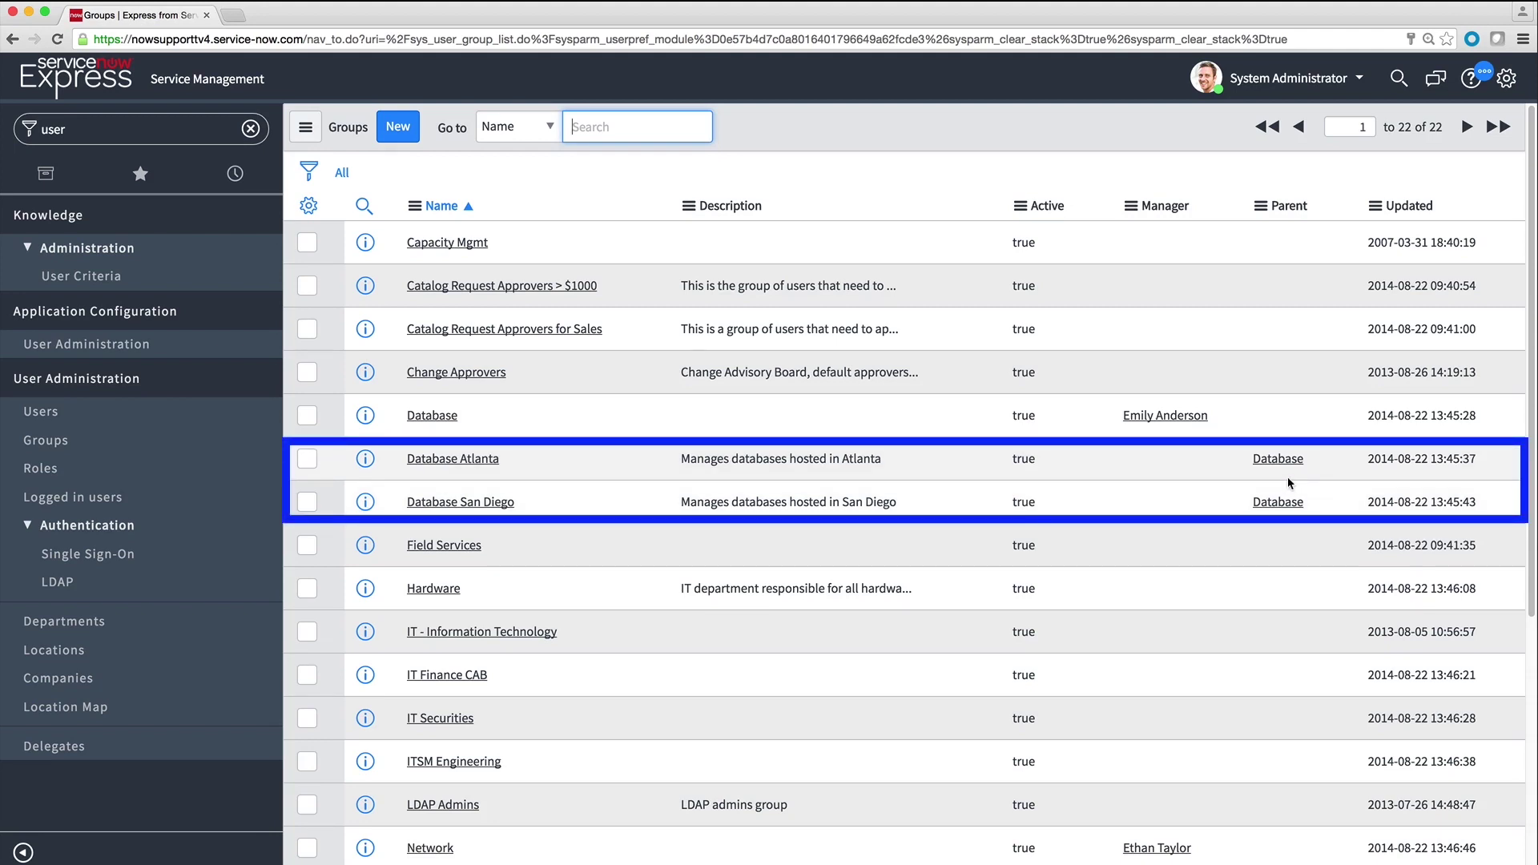
{"action": "scroll", "coordinate": [1286, 478], "scroll_direction": "down", "scroll_amount": 5}
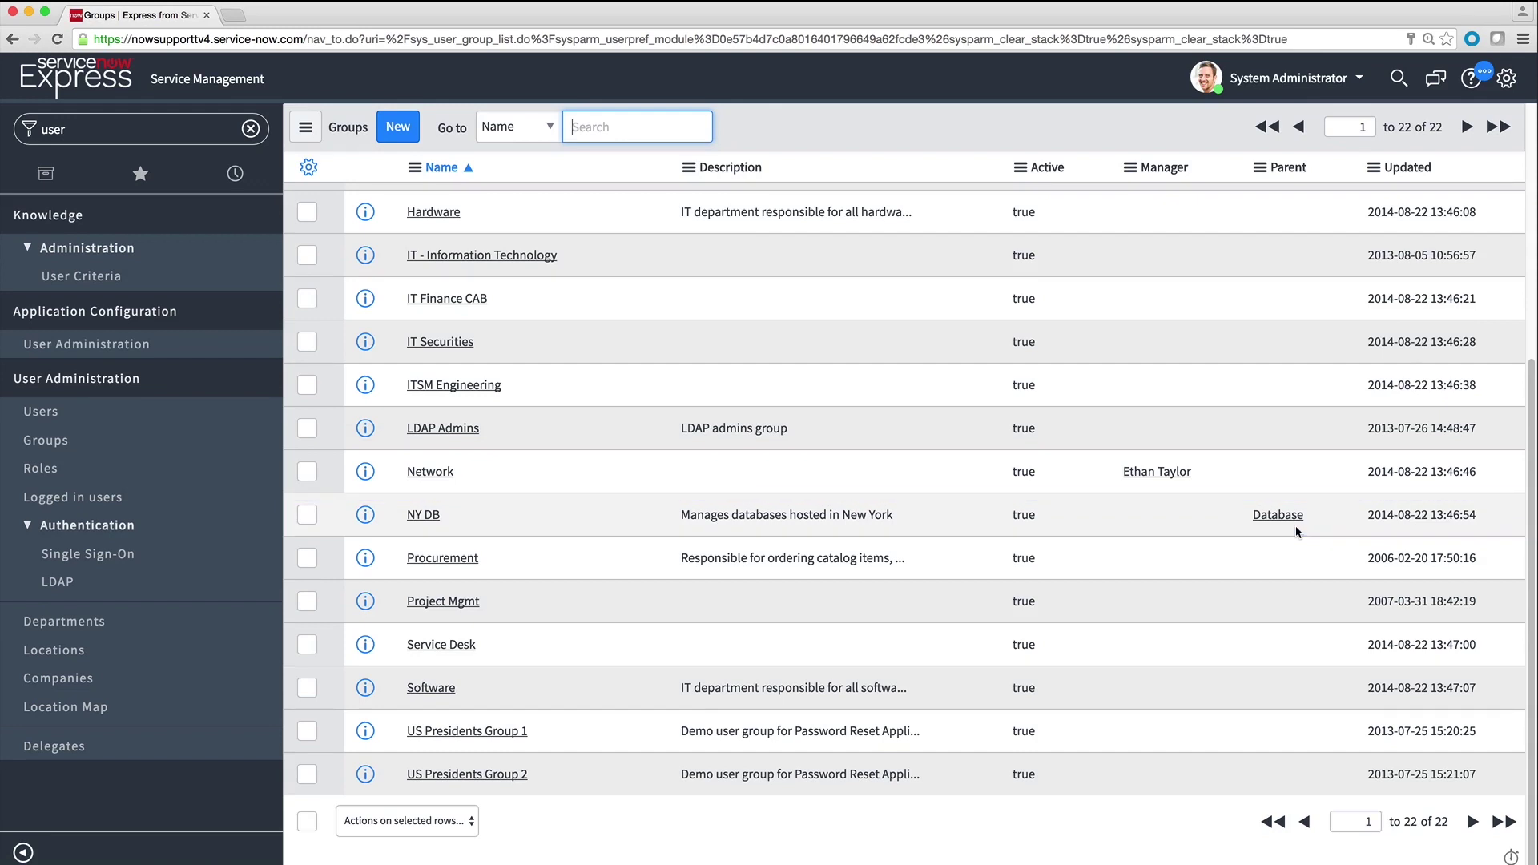
{"action": "left_click", "coordinate": [390, 129]}
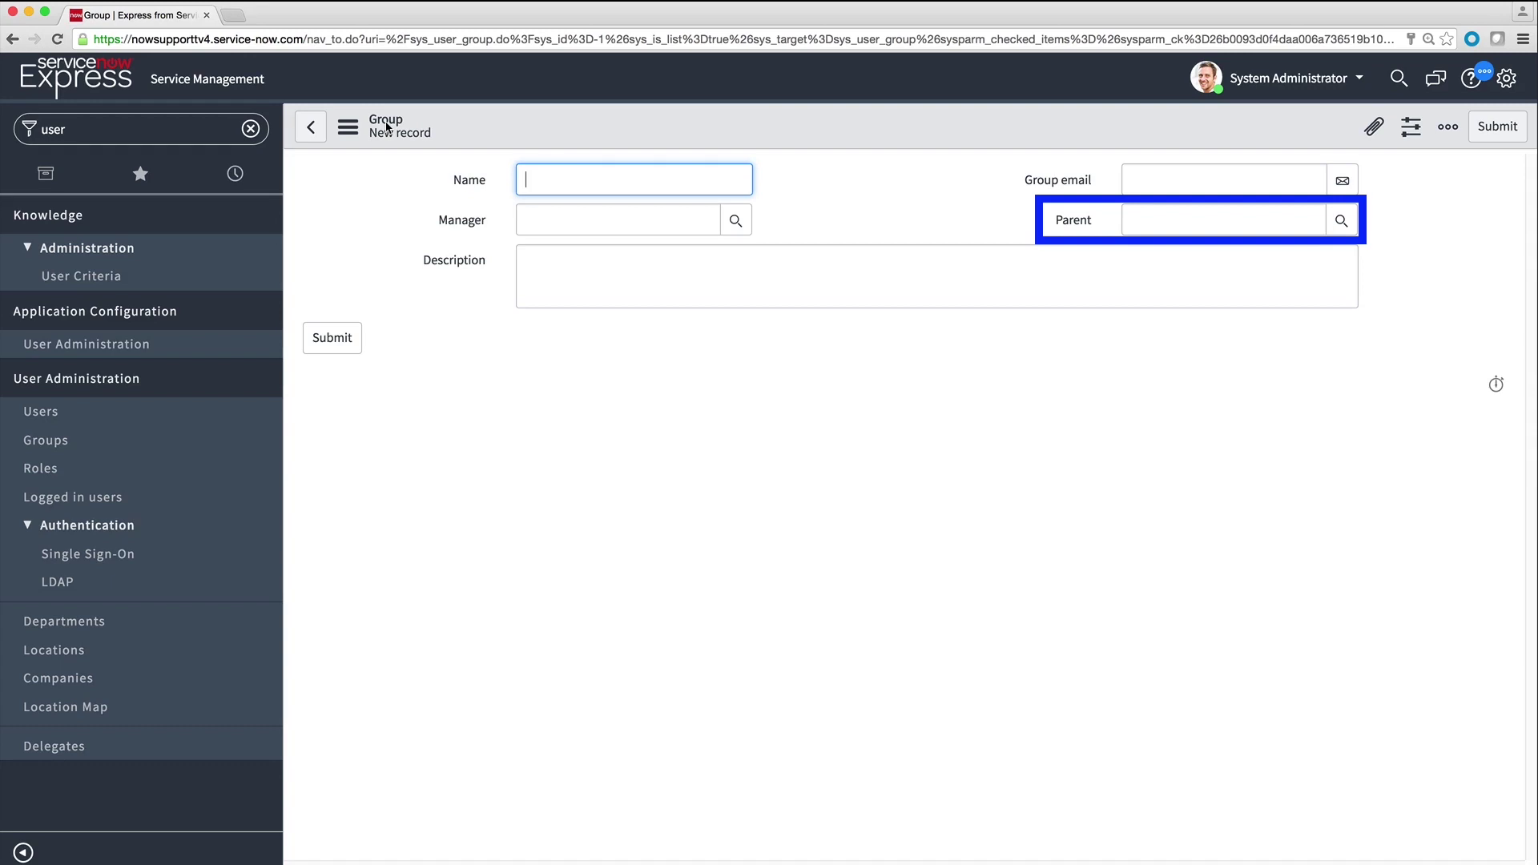
{"action": "left_click", "coordinate": [310, 131]}
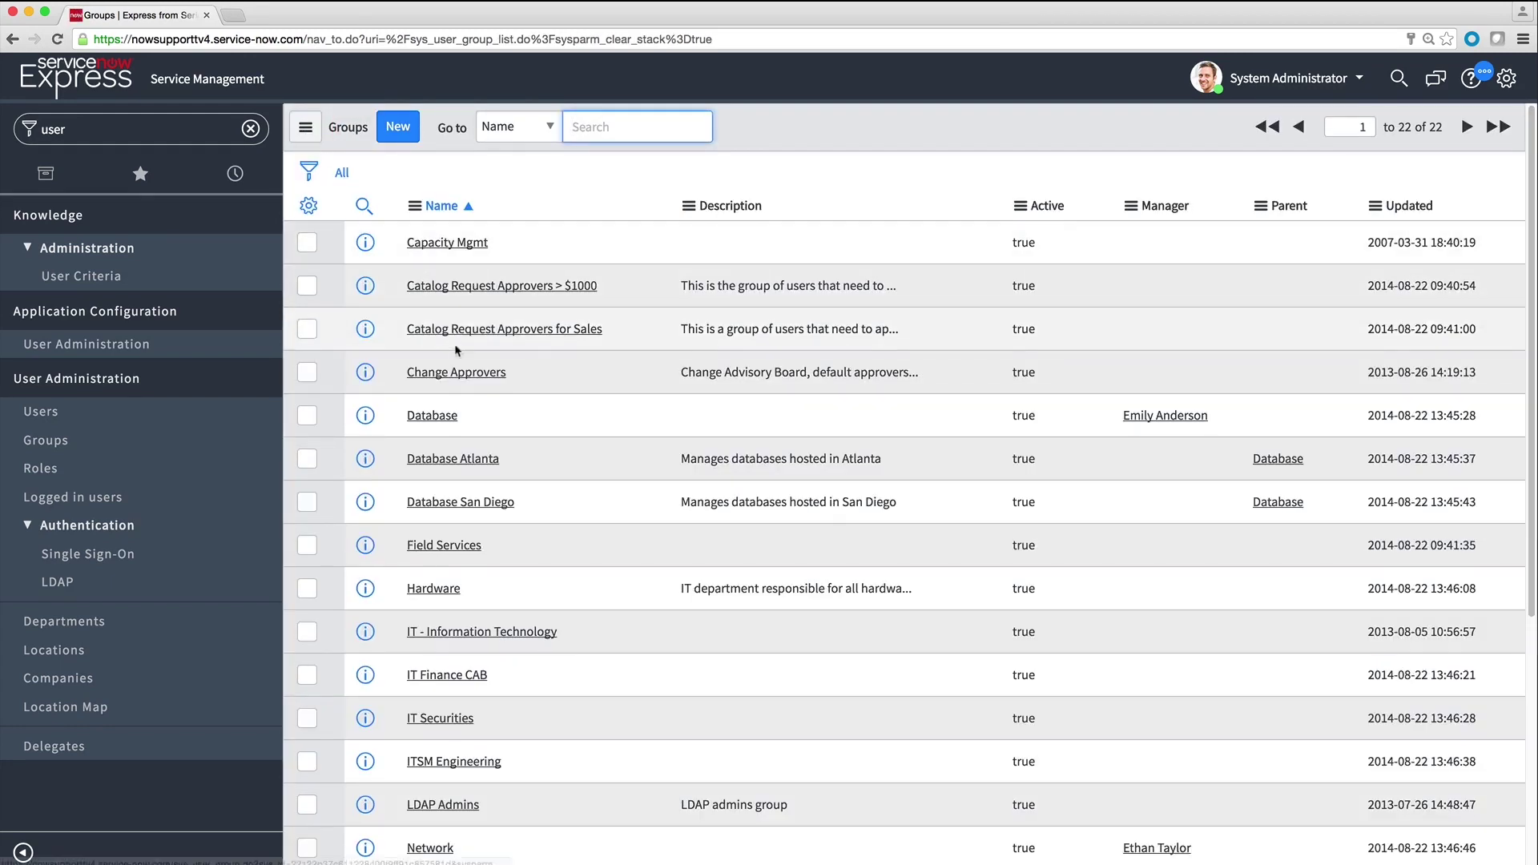
Add the first, seventh and fifteenth users in the collection to the Change Approvers group members, save, and return to the Groups list
{"action": "left_click", "coordinate": [465, 374]}
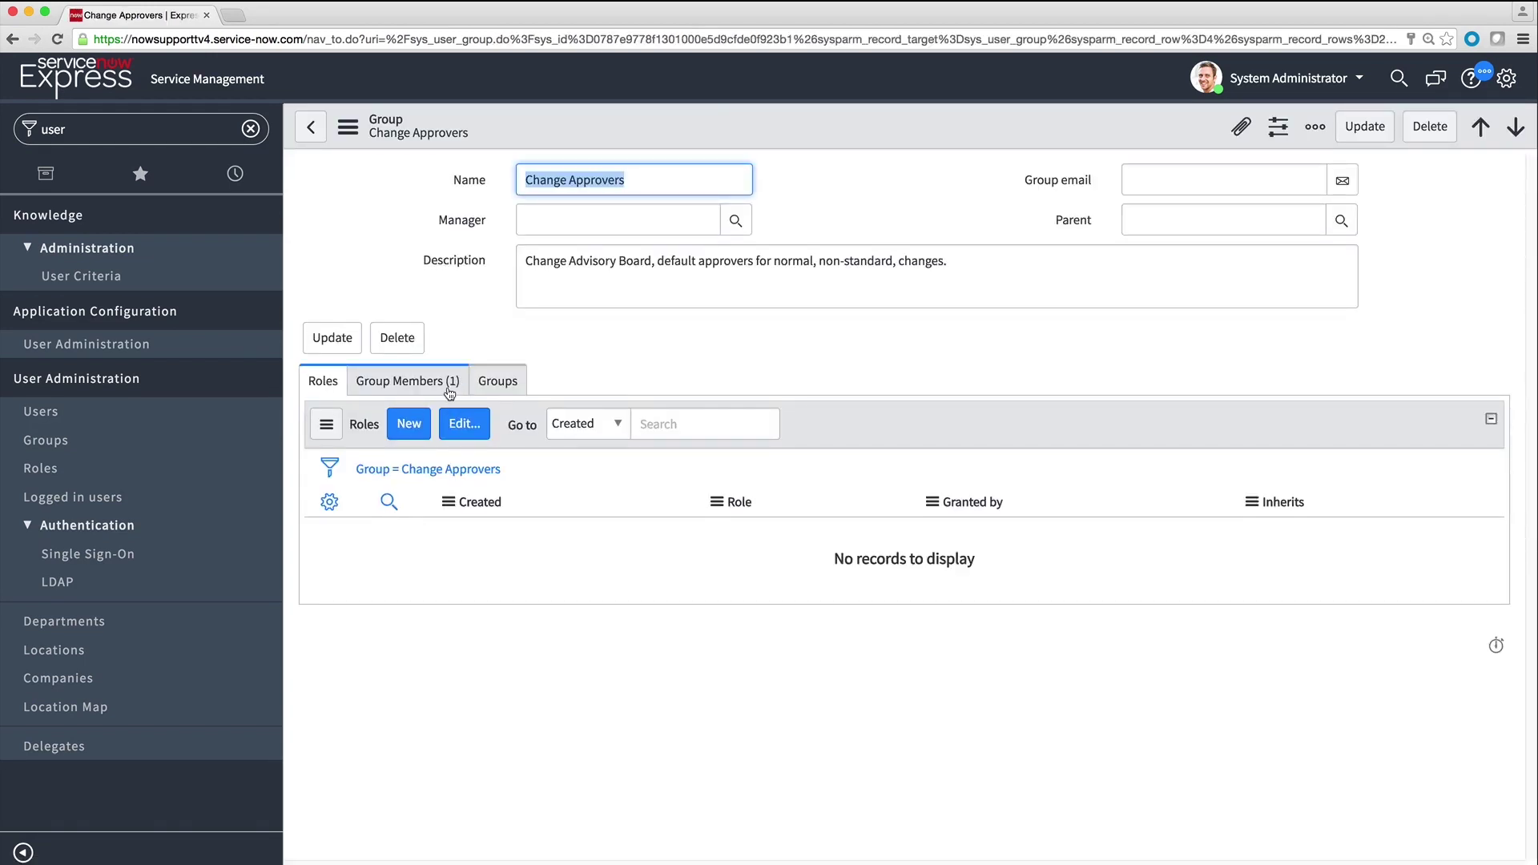
{"action": "left_click", "coordinate": [449, 392]}
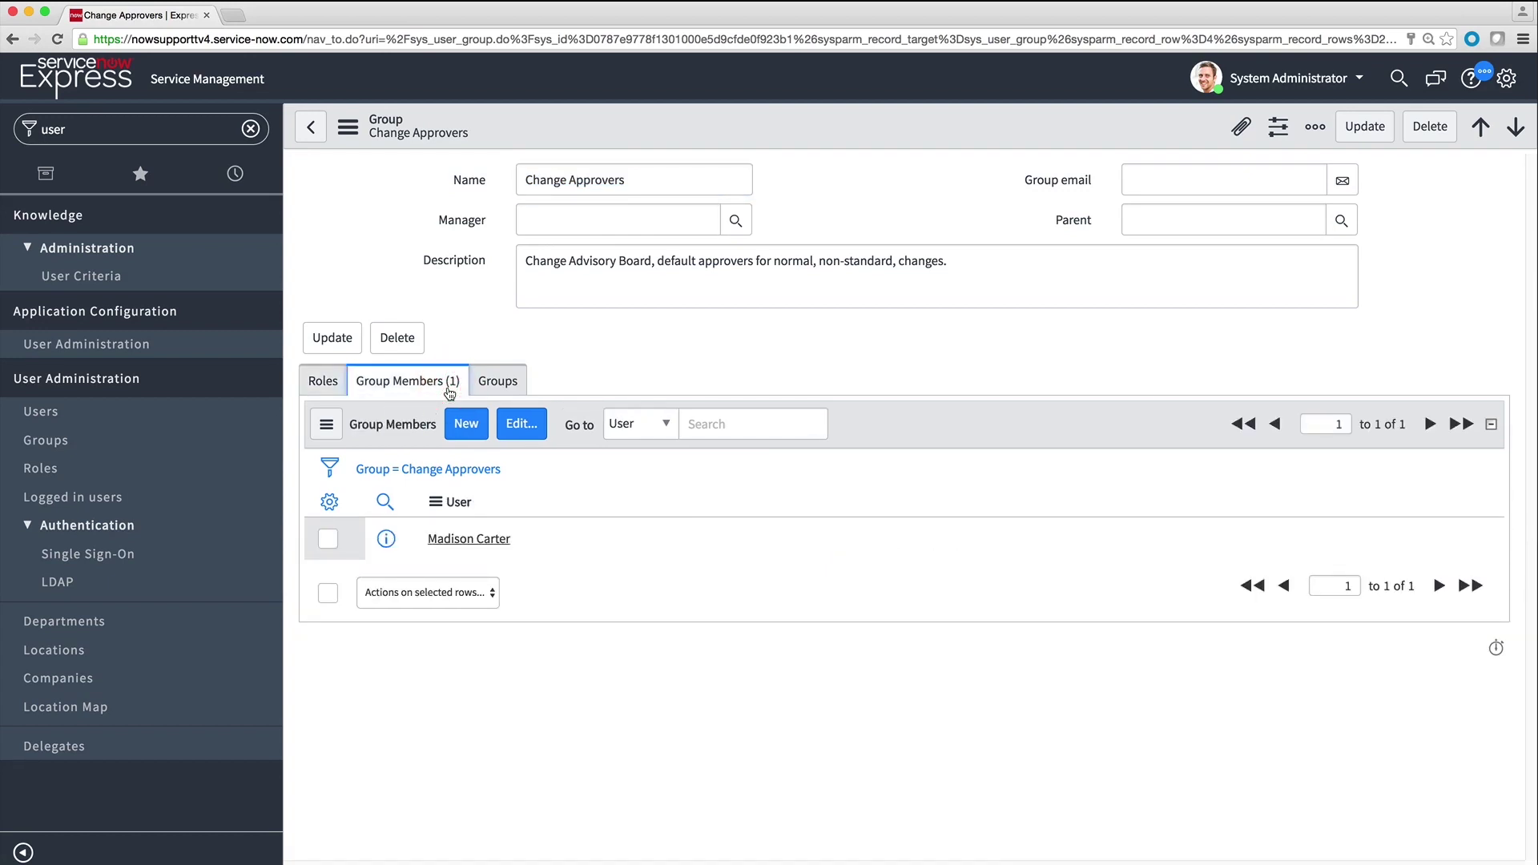
{"action": "left_click", "coordinate": [520, 434]}
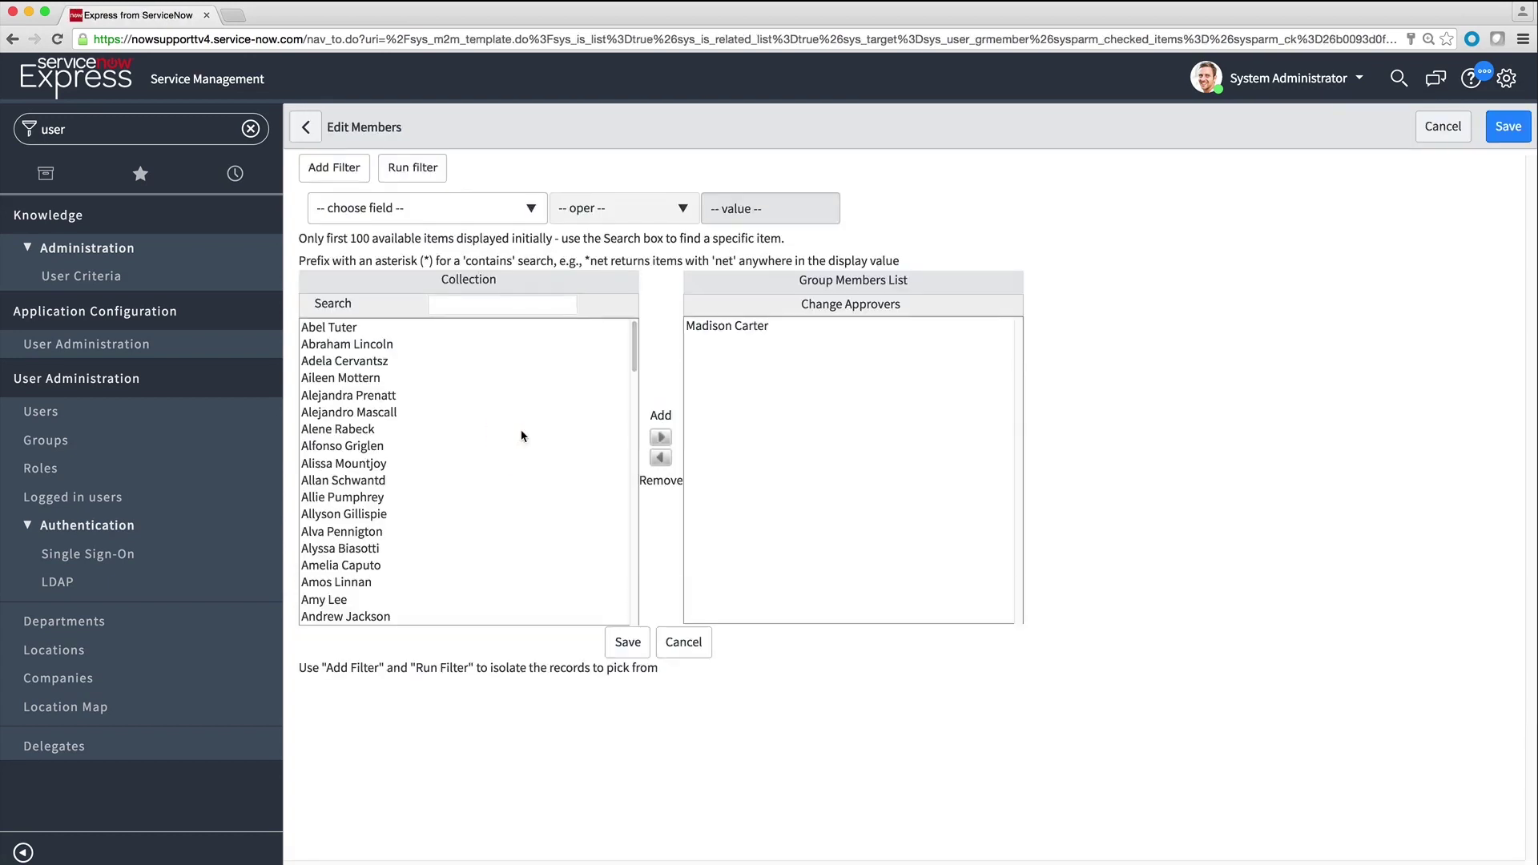
{"action": "left_click", "coordinate": [397, 326]}
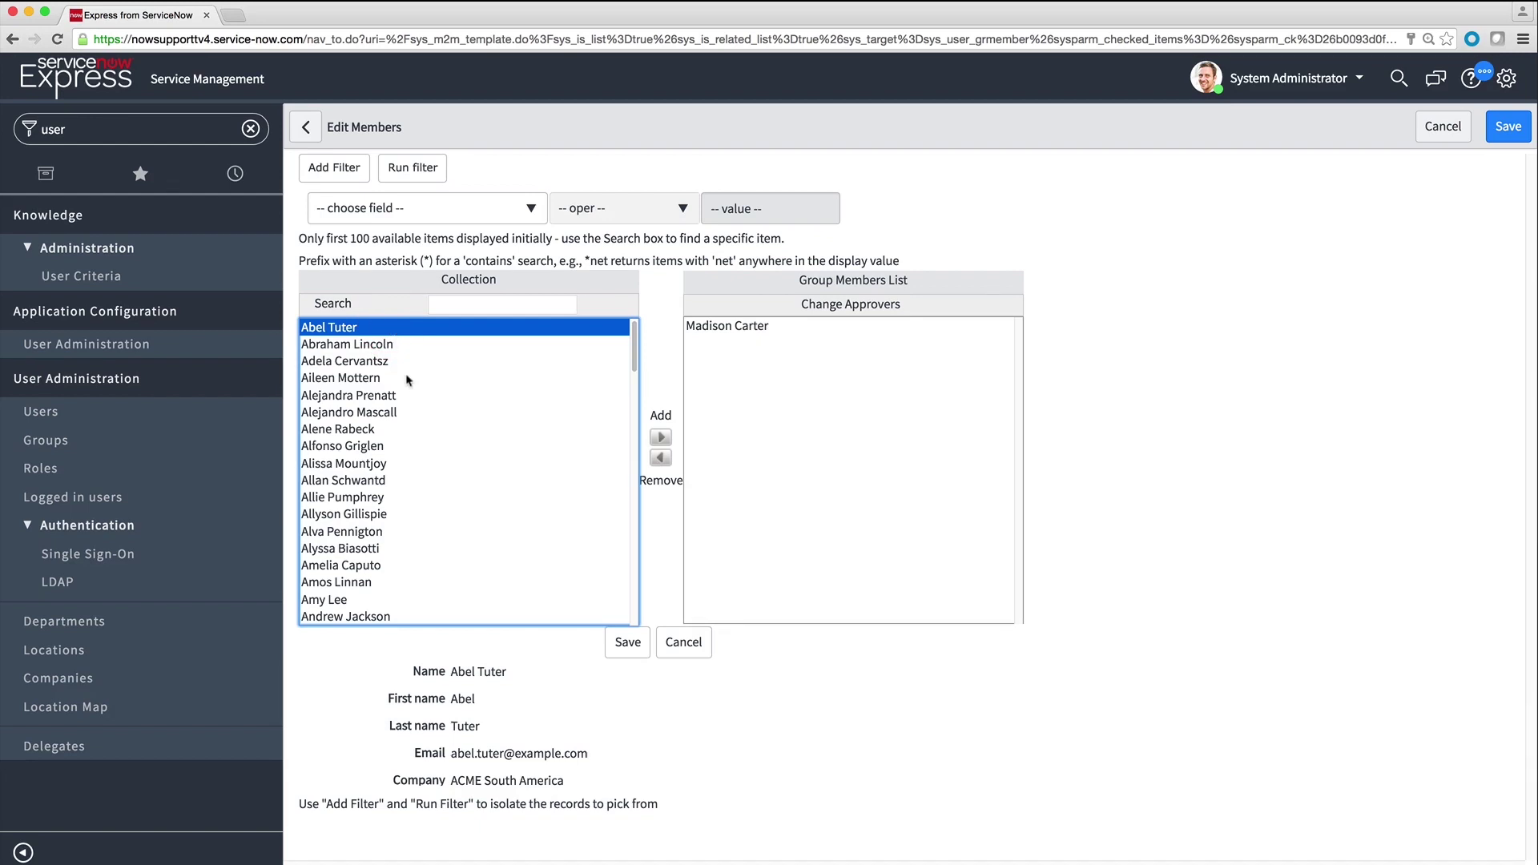
{"action": "left_click", "coordinate": [351, 566], "text": "super"}
{"action": "left_click", "coordinate": [367, 430], "text": "super"}
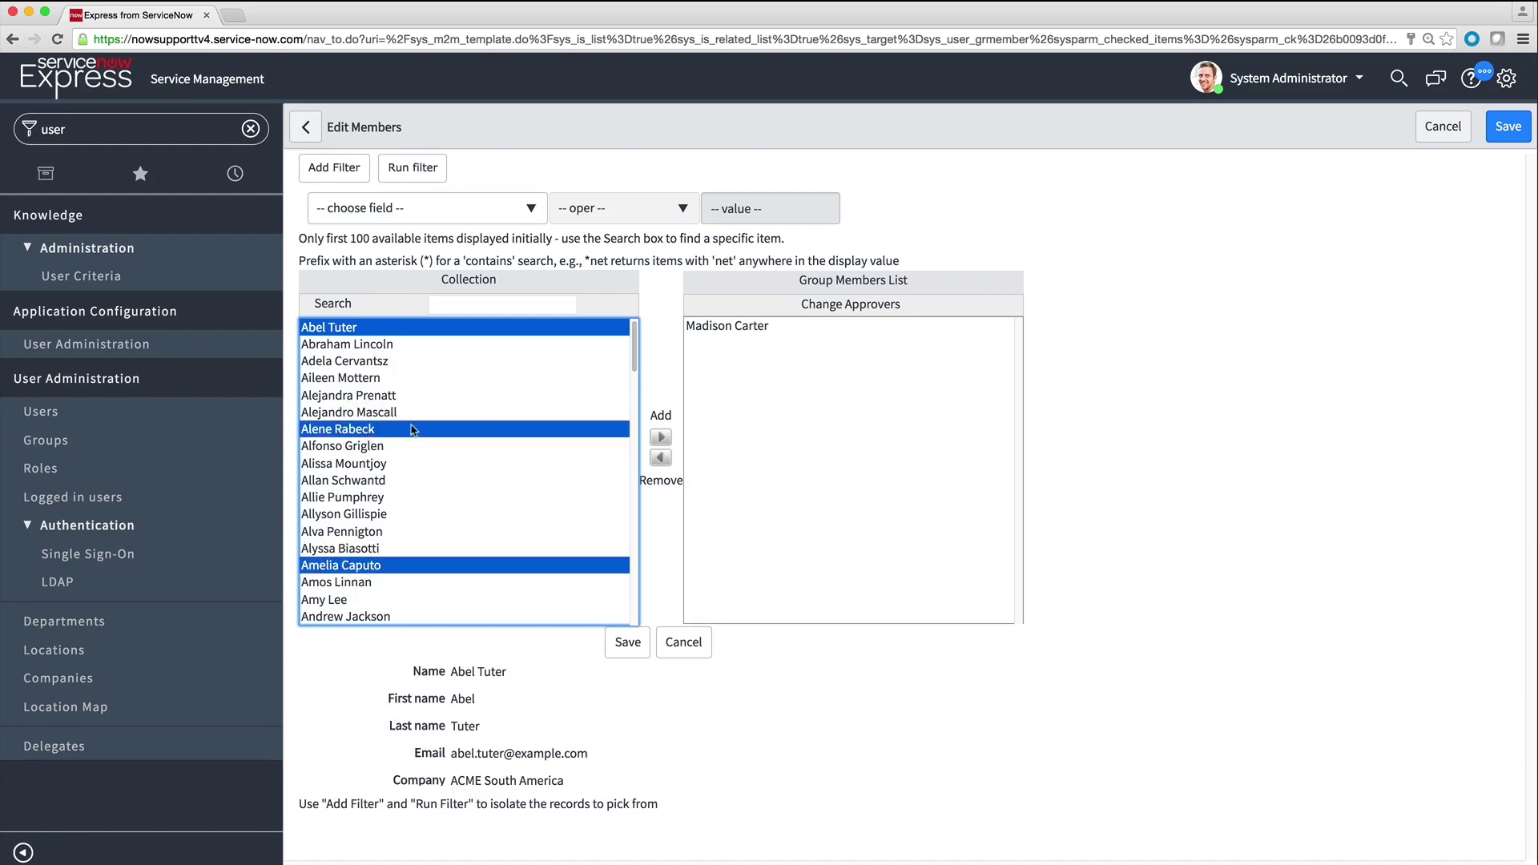
{"action": "left_click", "coordinate": [661, 438]}
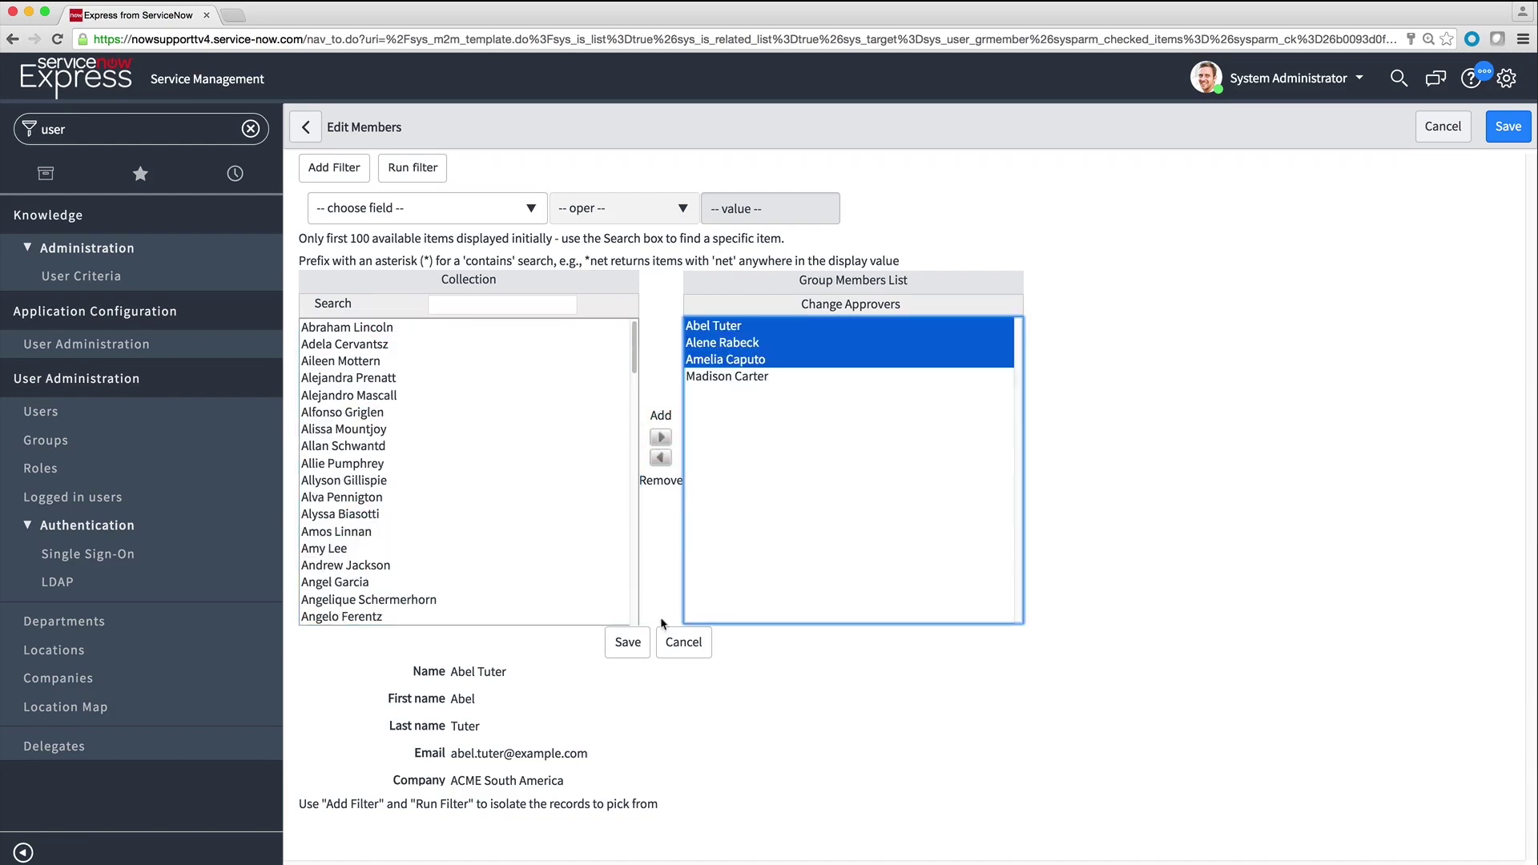
{"action": "left_click", "coordinate": [641, 651]}
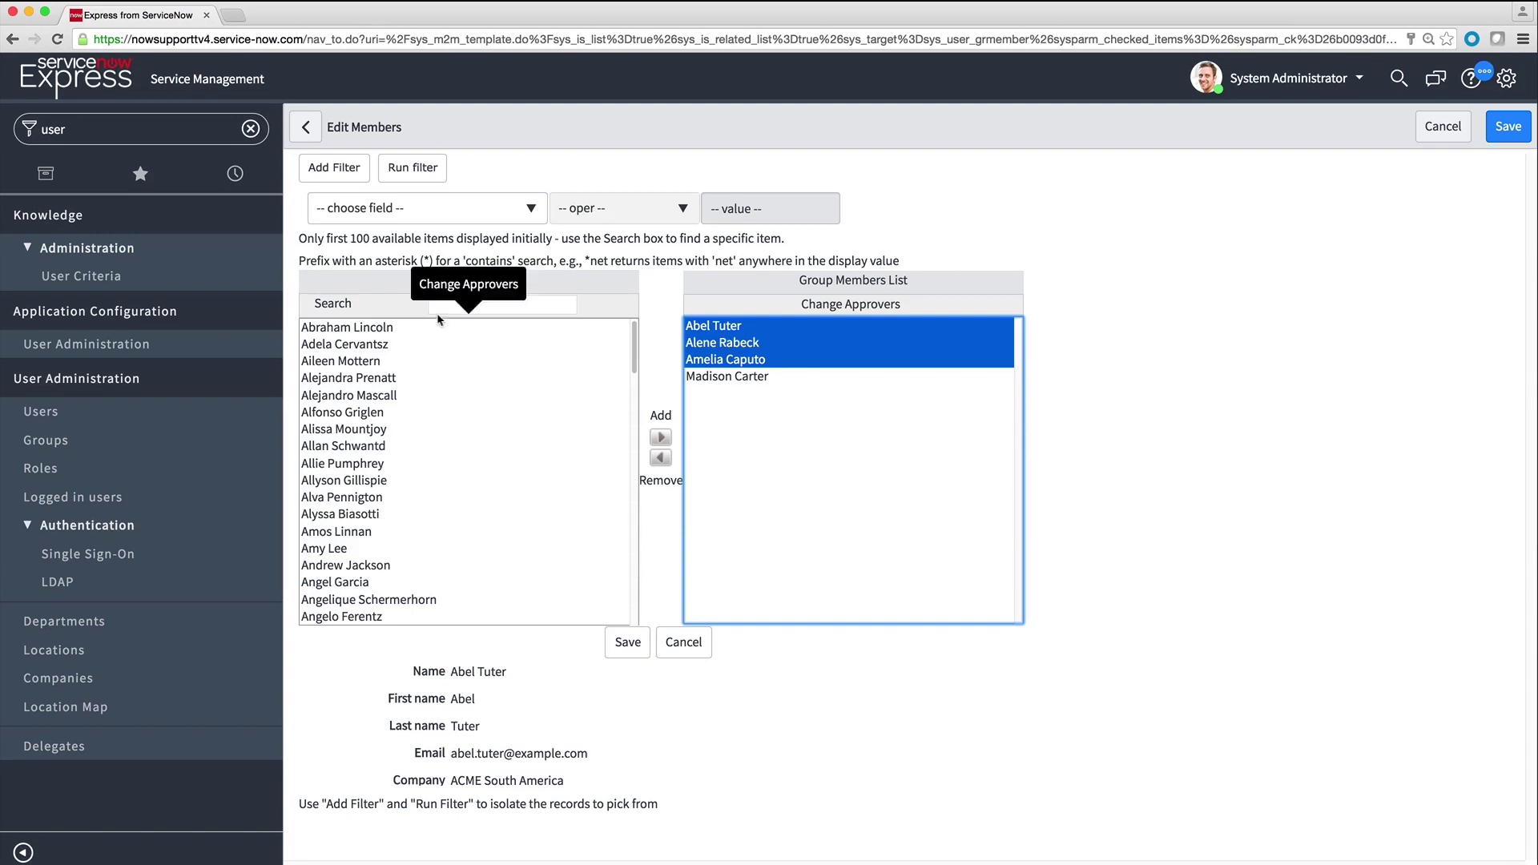
{"action": "left_click", "coordinate": [310, 130]}
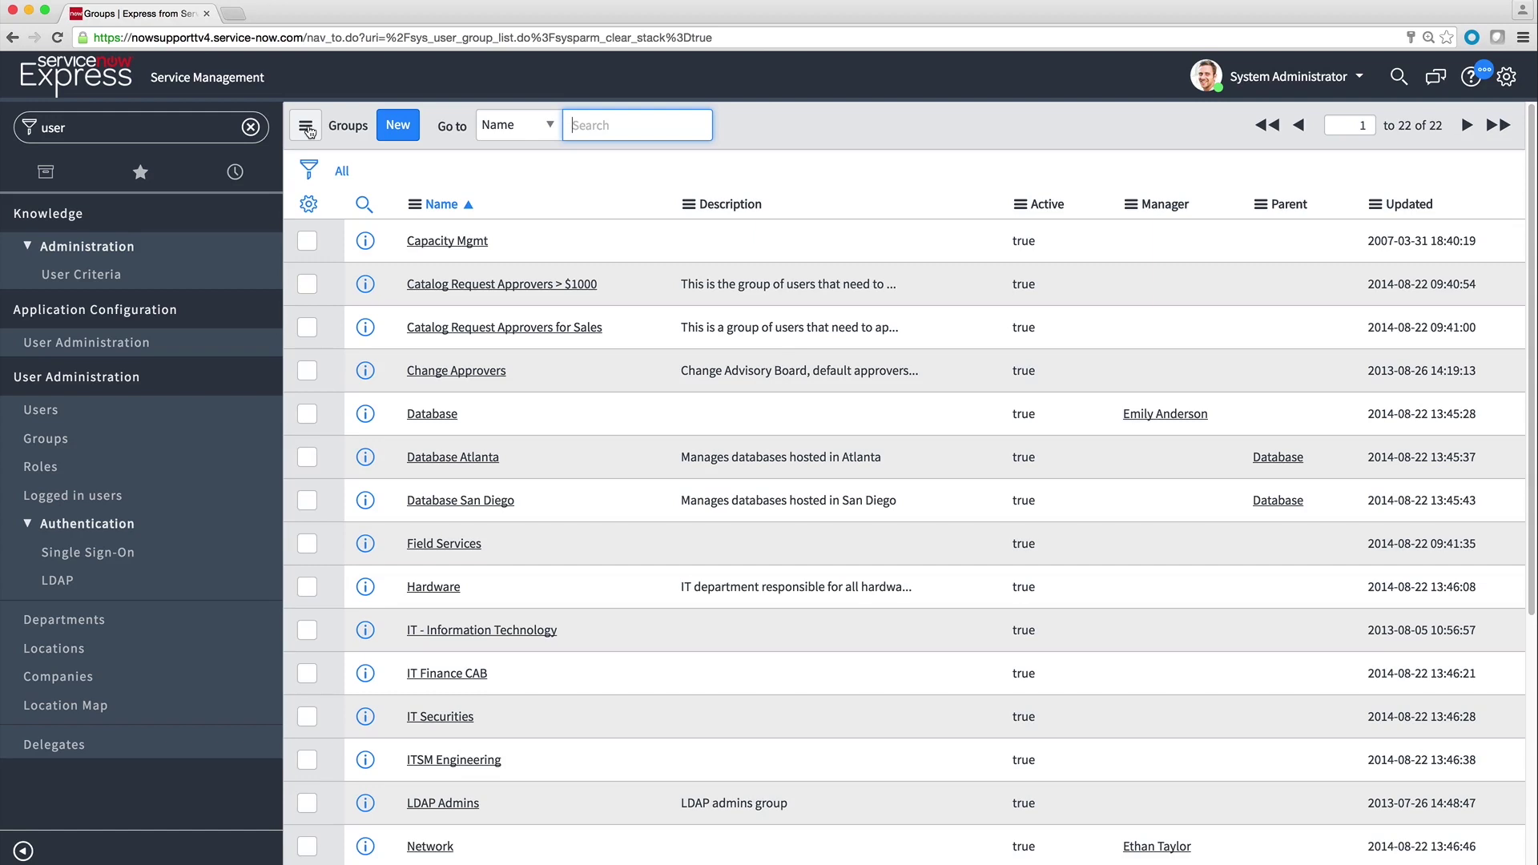
Open the Roles list and view a blank new role form before returning to the list
{"action": "left_click", "coordinate": [94, 479]}
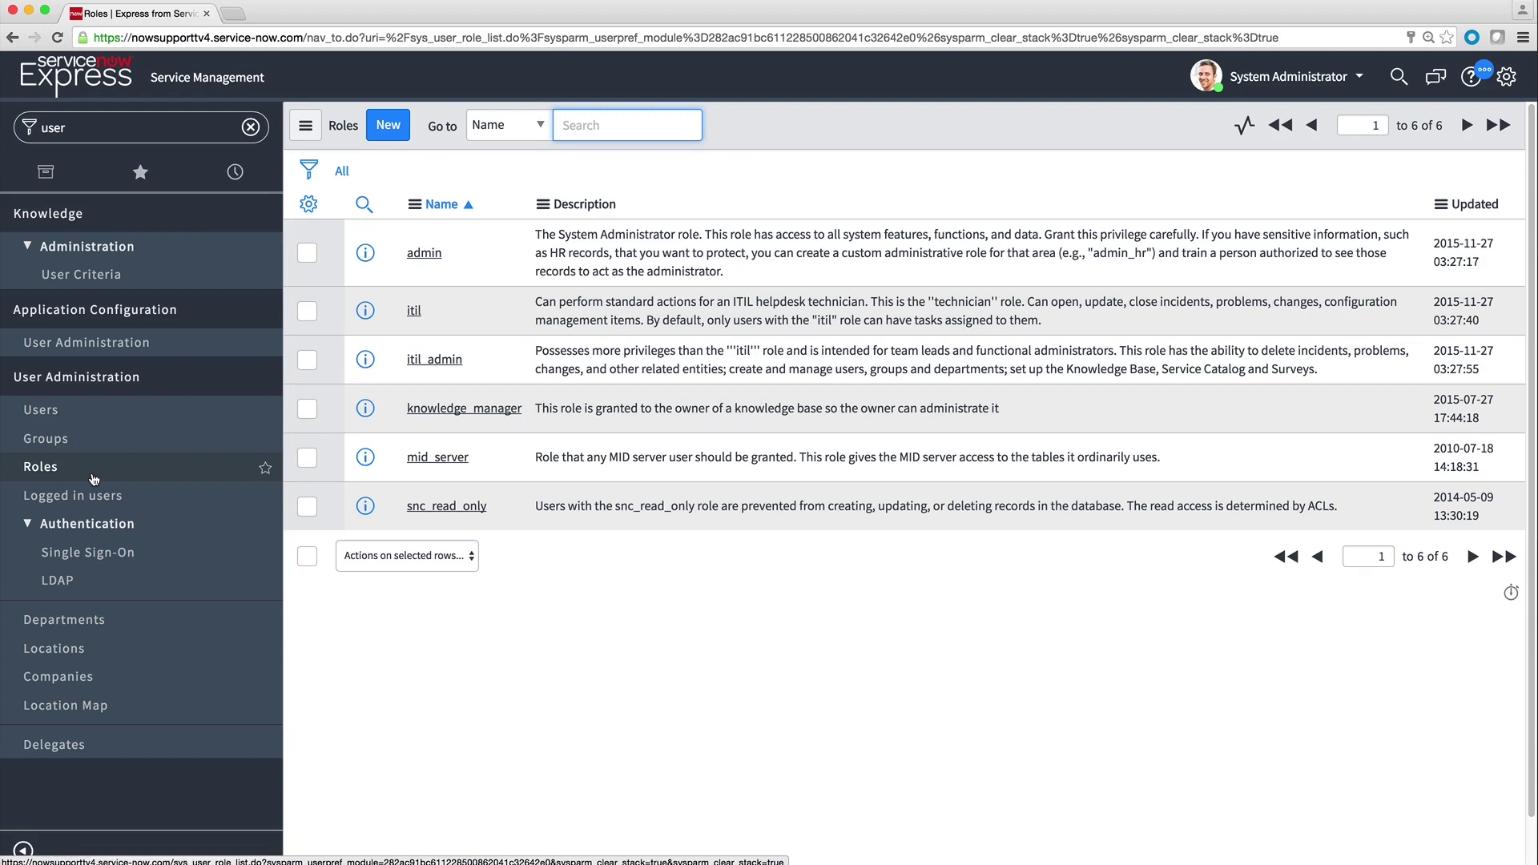
{"action": "left_click", "coordinate": [388, 127]}
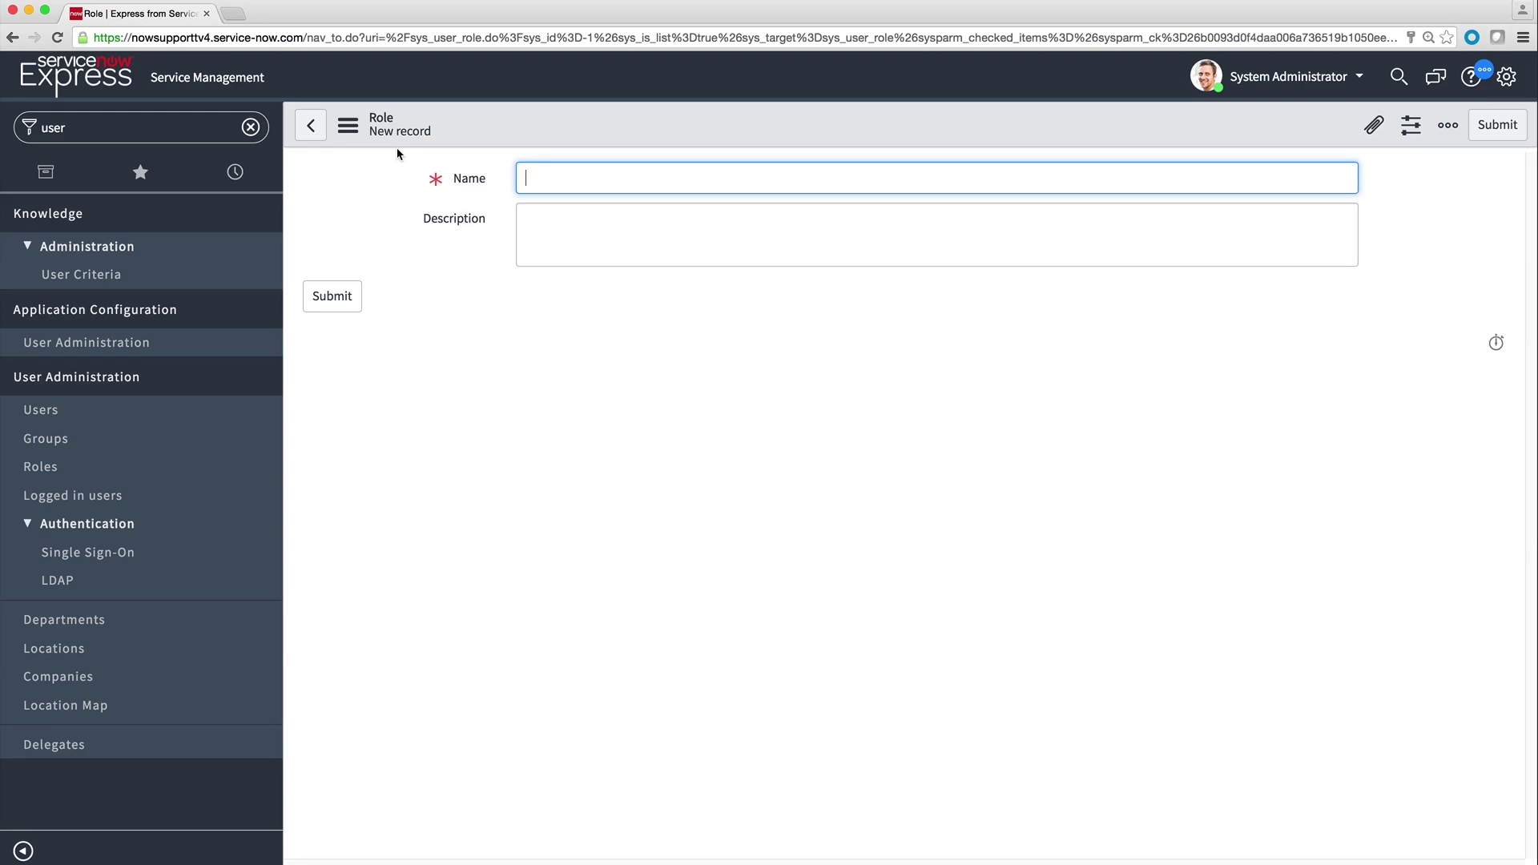
{"action": "left_click", "coordinate": [310, 125]}
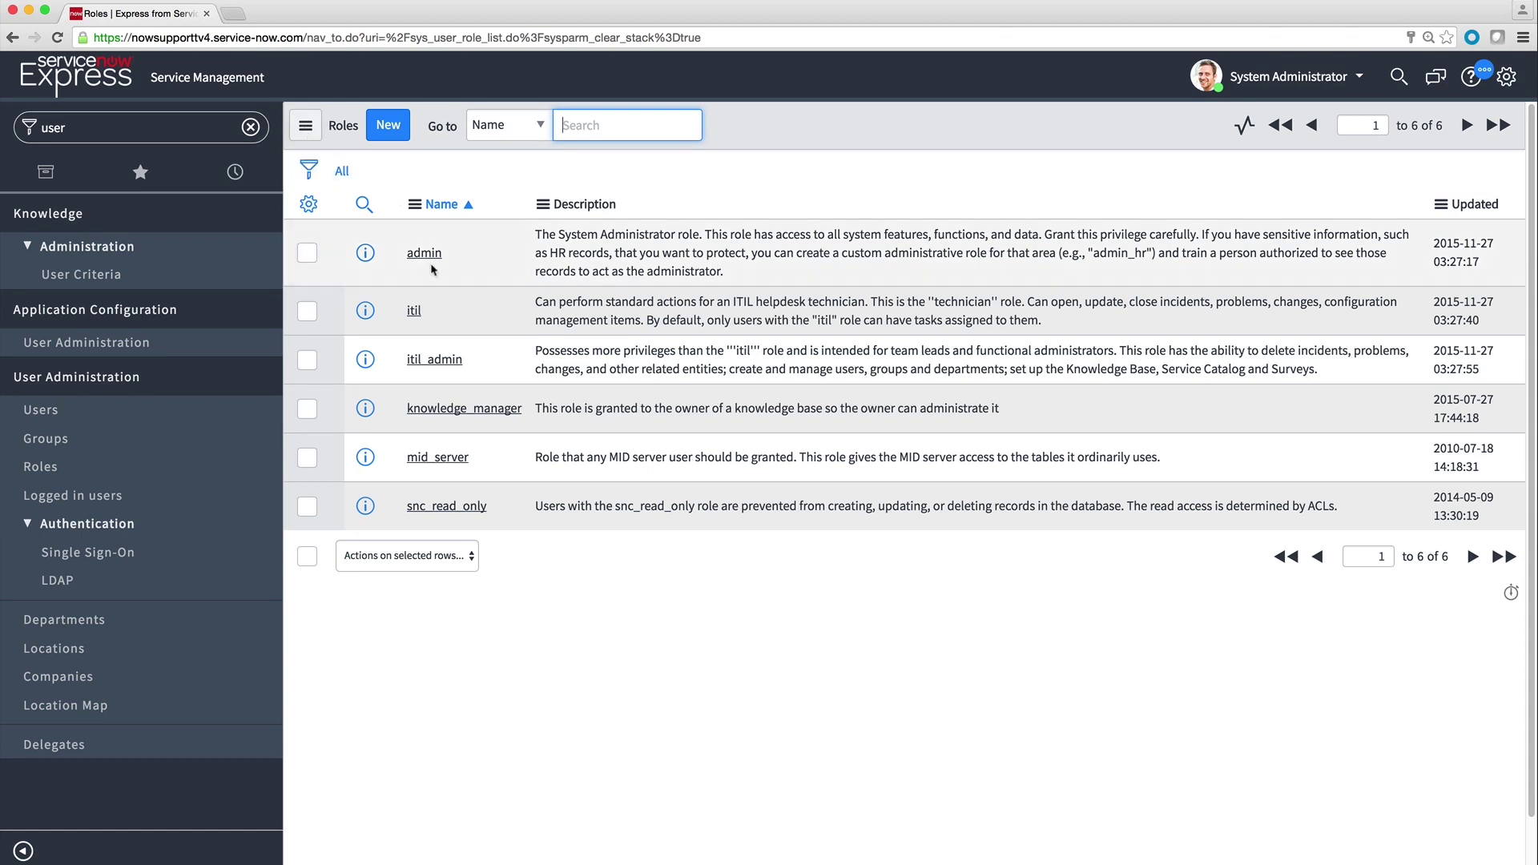
Open the itil role and examine the applications and modules associated with it
{"action": "left_click", "coordinate": [415, 312]}
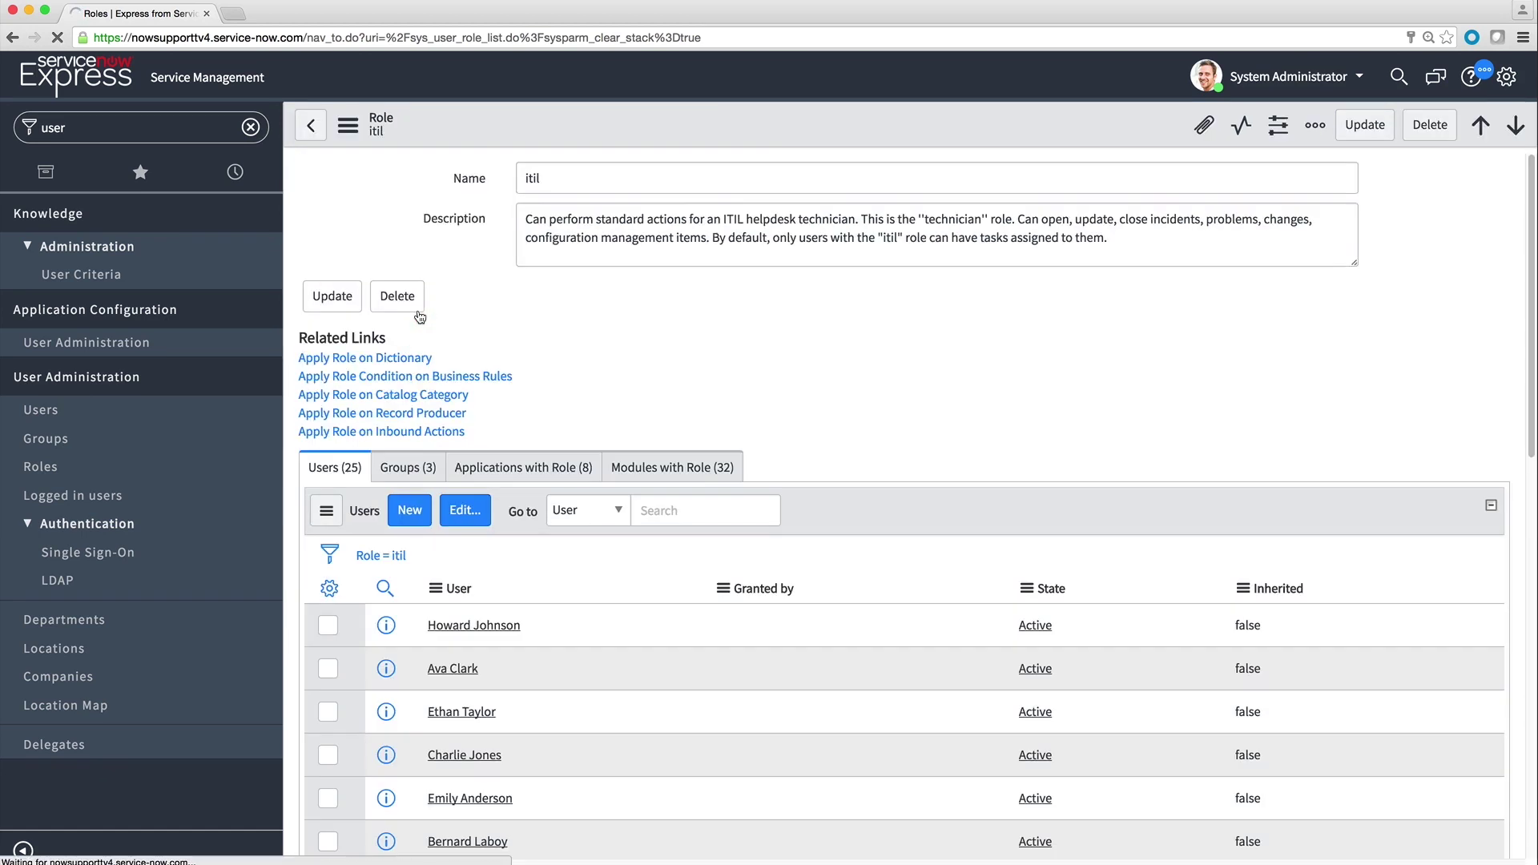
{"action": "left_click", "coordinate": [549, 471]}
{"action": "scroll", "coordinate": [526, 479], "scroll_direction": "down", "scroll_amount": 3}
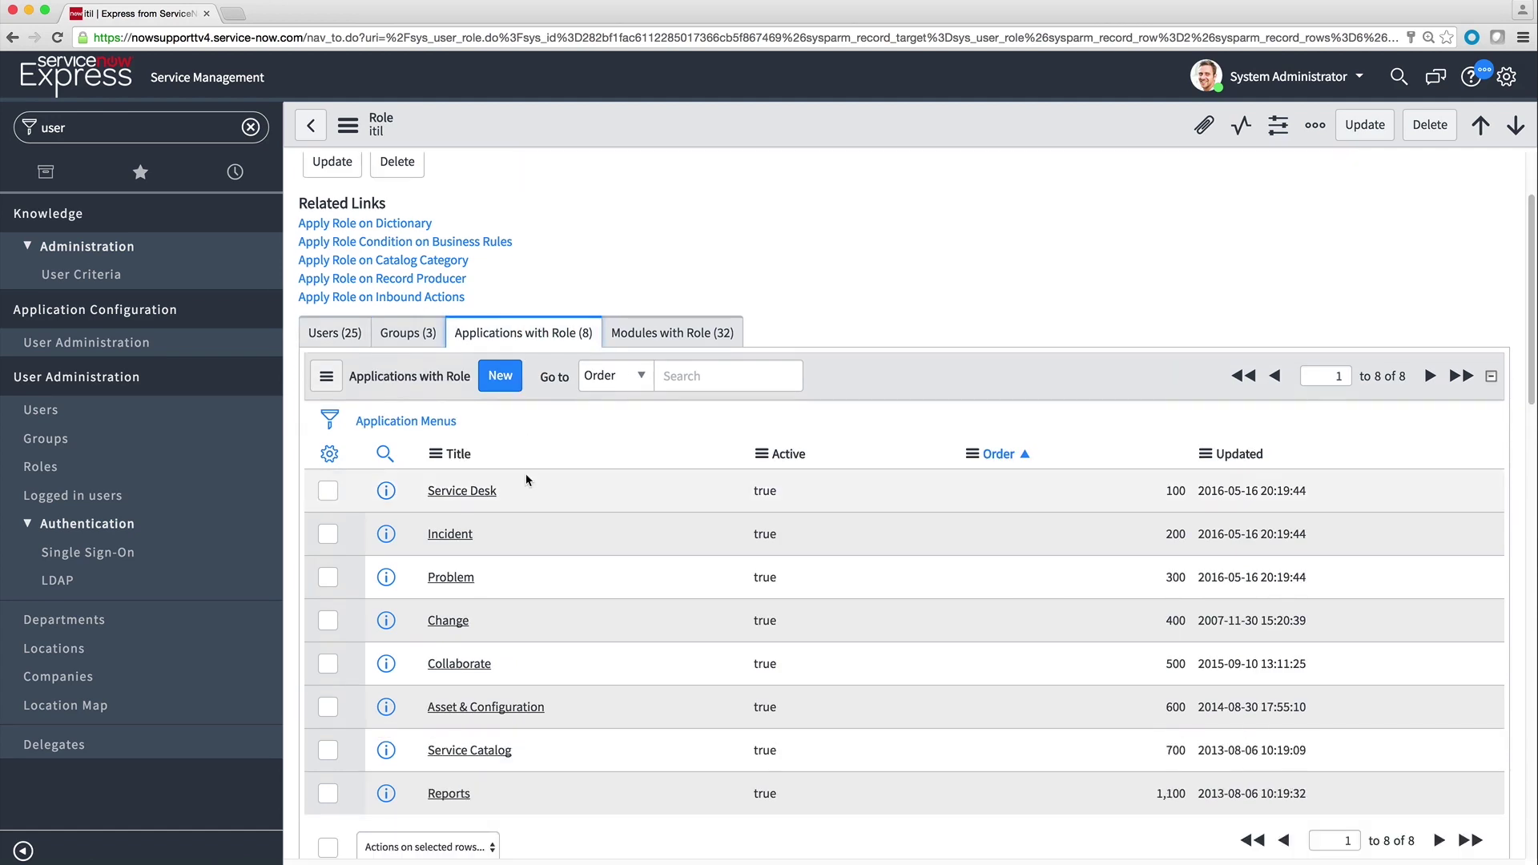
{"action": "left_click", "coordinate": [654, 336]}
{"action": "scroll", "coordinate": [656, 356], "scroll_direction": "down", "scroll_amount": 4}
{"action": "scroll", "coordinate": [656, 358], "scroll_direction": "down", "scroll_amount": 1}
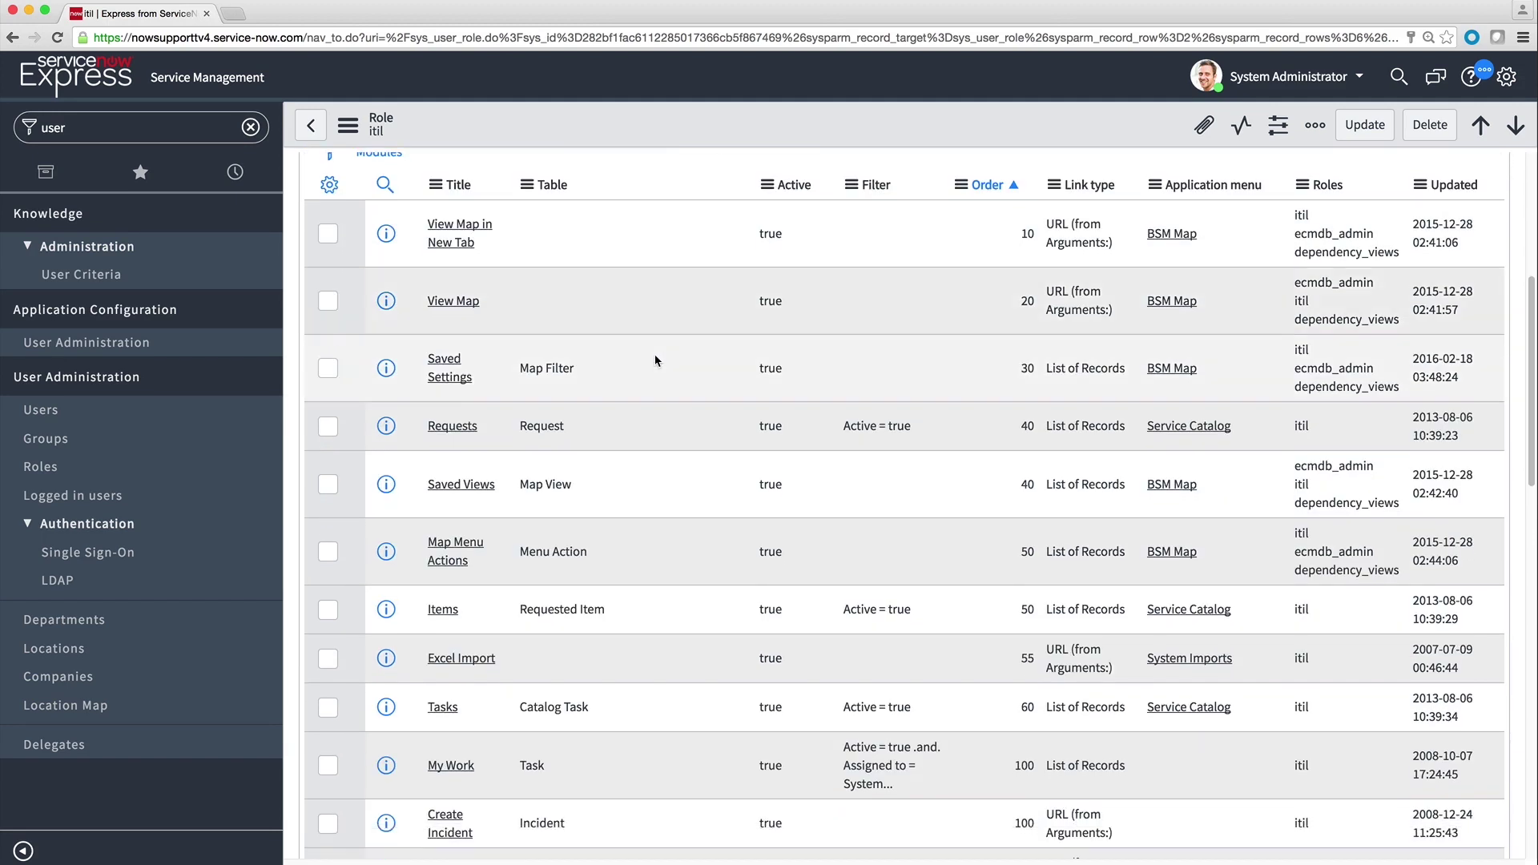
{"action": "scroll", "coordinate": [655, 360], "scroll_direction": "up", "scroll_amount": 3}
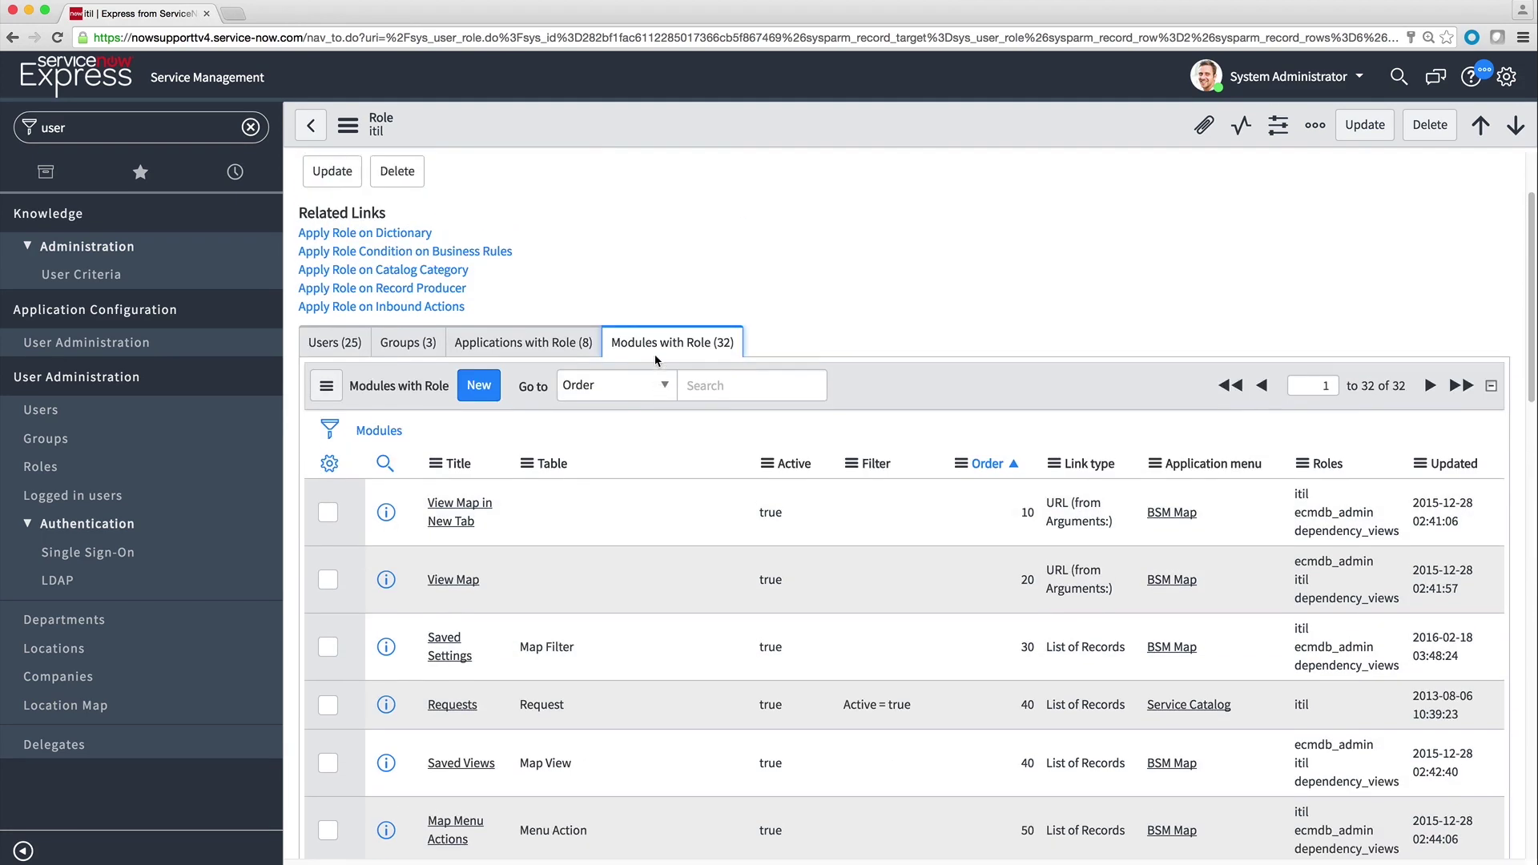
Clear the navigator filter and open the Service Desk application menu record through the homepage's Basic Setup applications
{"action": "left_click", "coordinate": [251, 127]}
{"action": "left_click", "coordinate": [128, 248]}
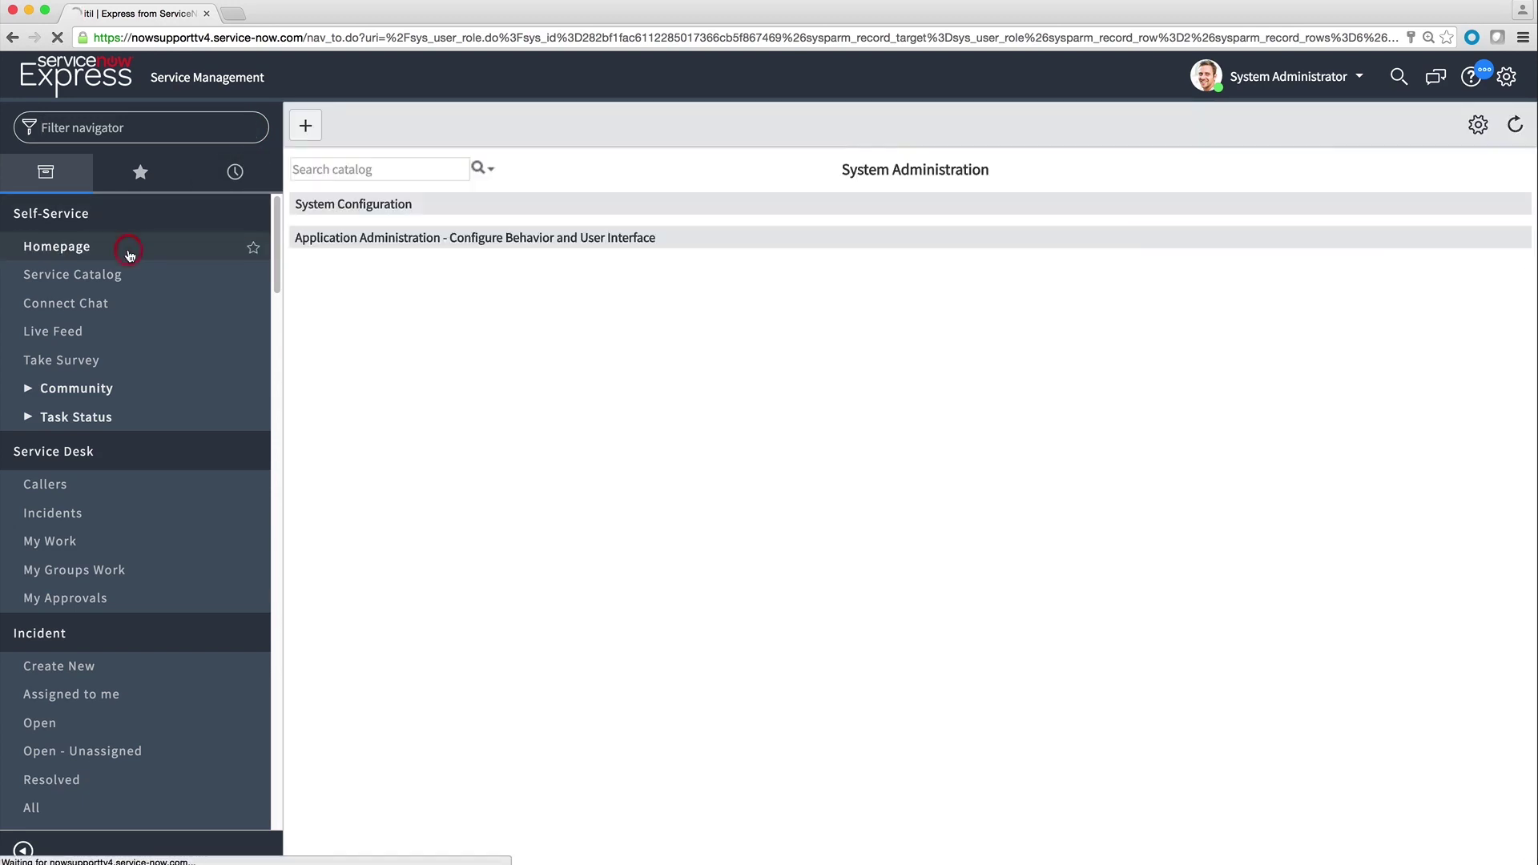
{"action": "left_click", "coordinate": [851, 288]}
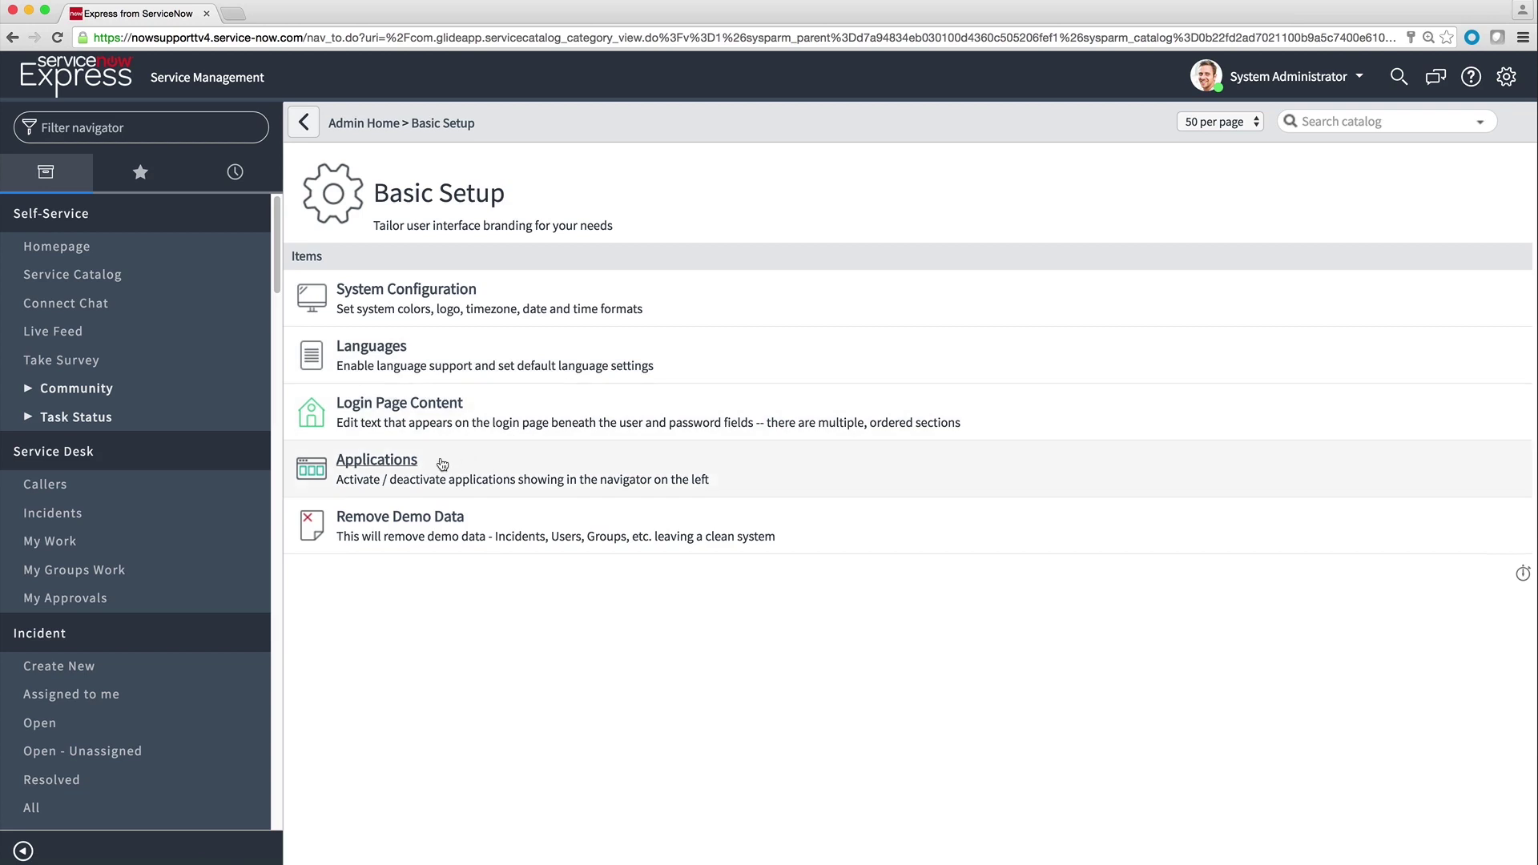
{"action": "left_click", "coordinate": [417, 465]}
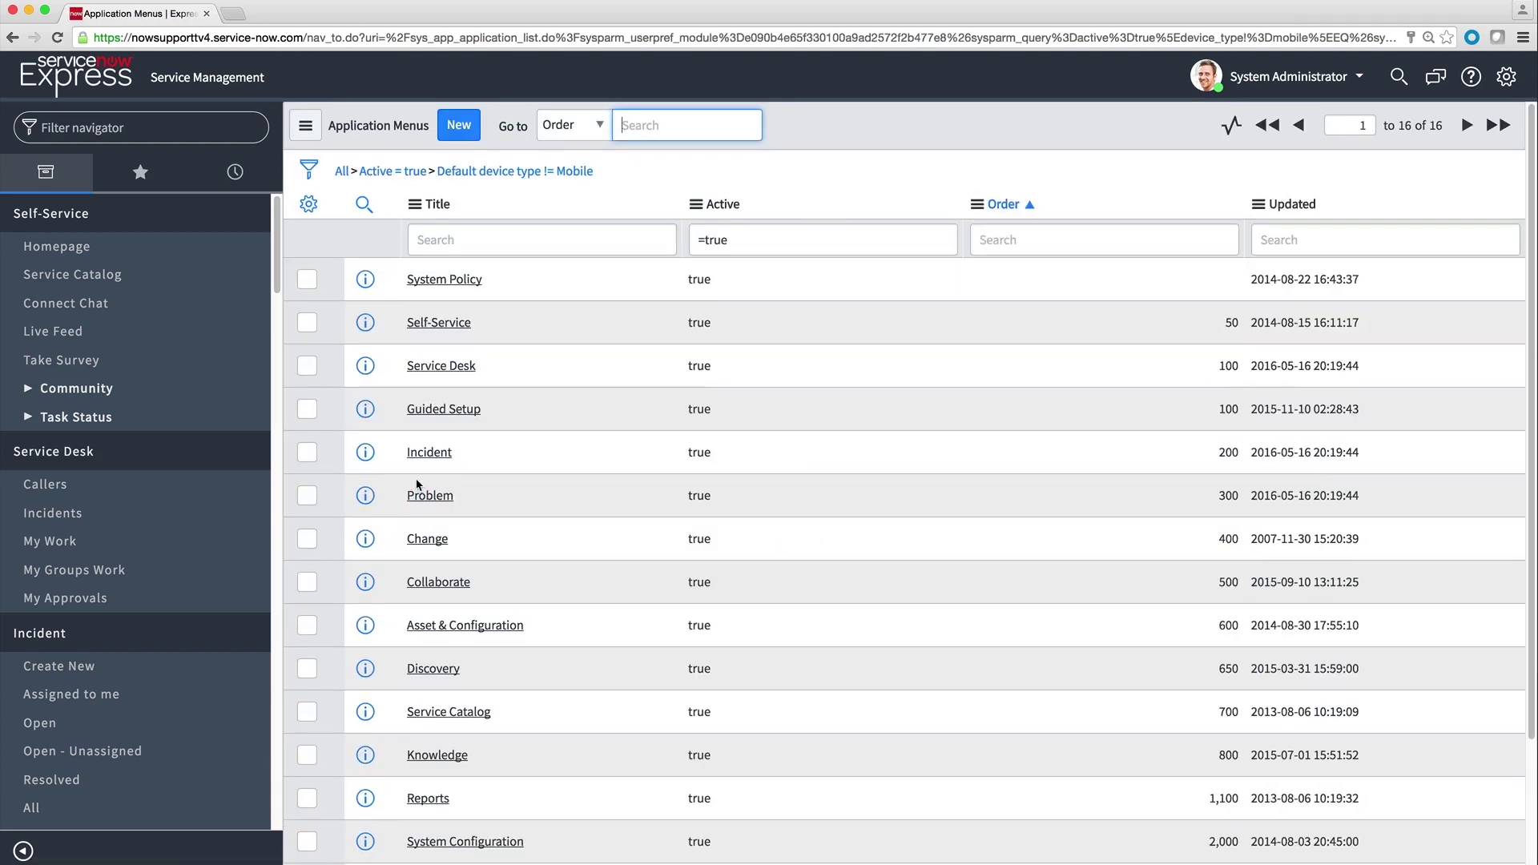
{"action": "left_click", "coordinate": [450, 370]}
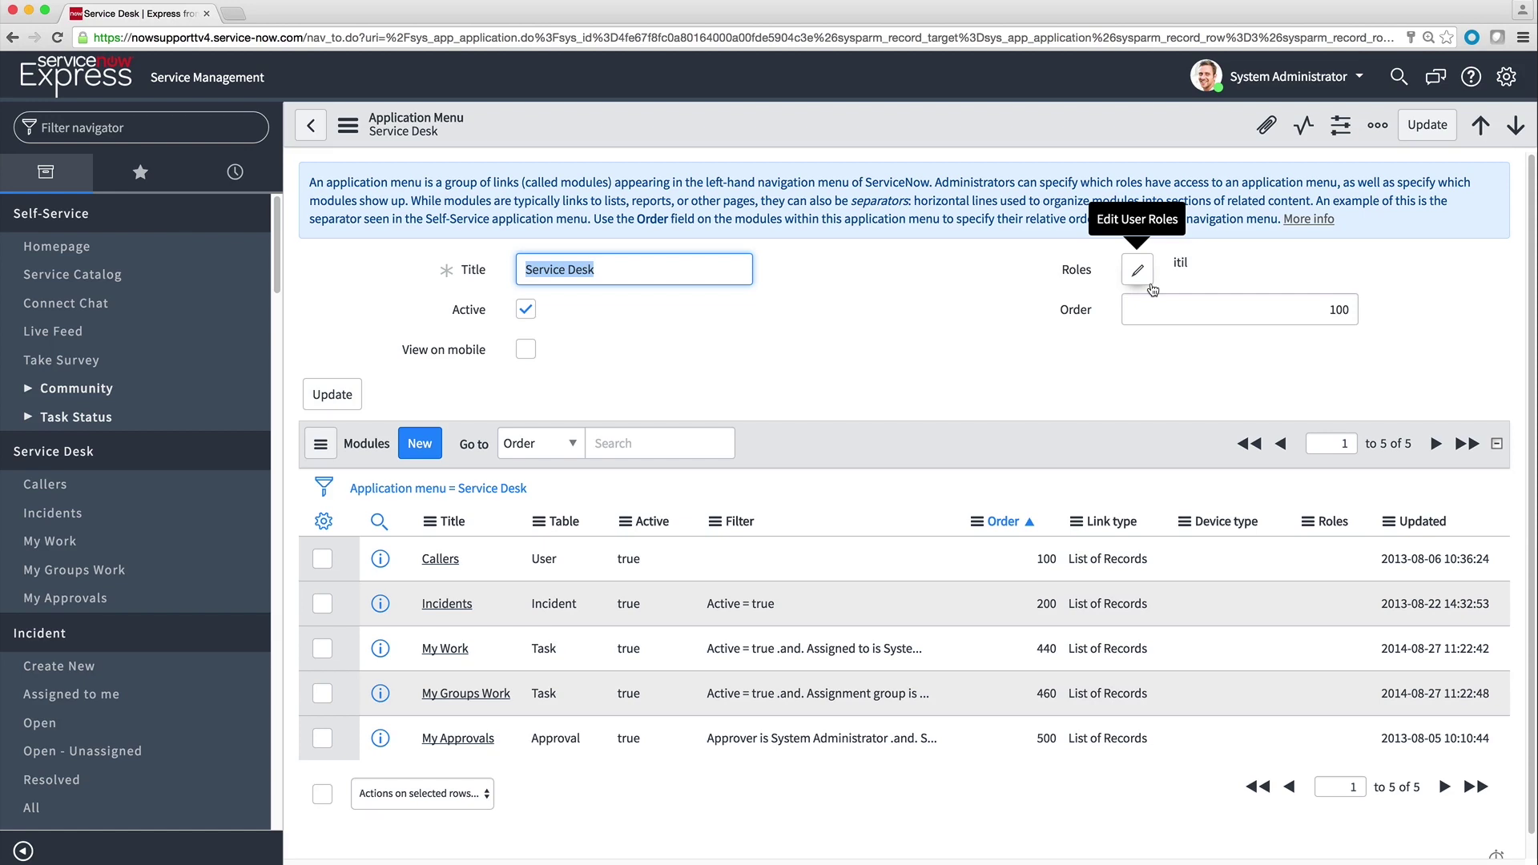
Check the Incidents module's visibility settings, and open the role assignment editor for the fifth user in the Users list
{"action": "left_click", "coordinate": [447, 604]}
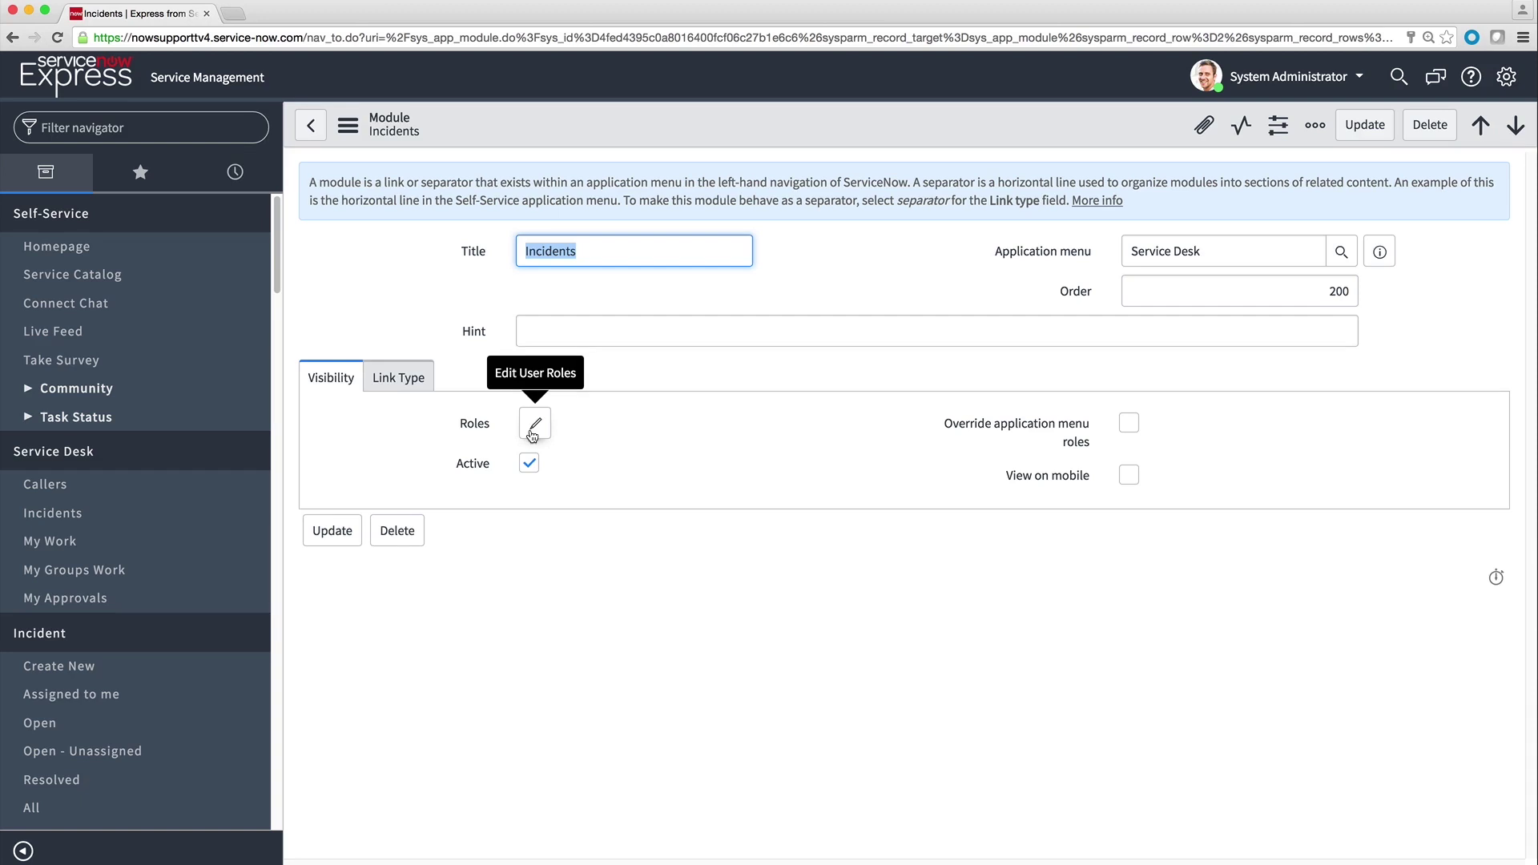
{"action": "left_click", "coordinate": [189, 128]}
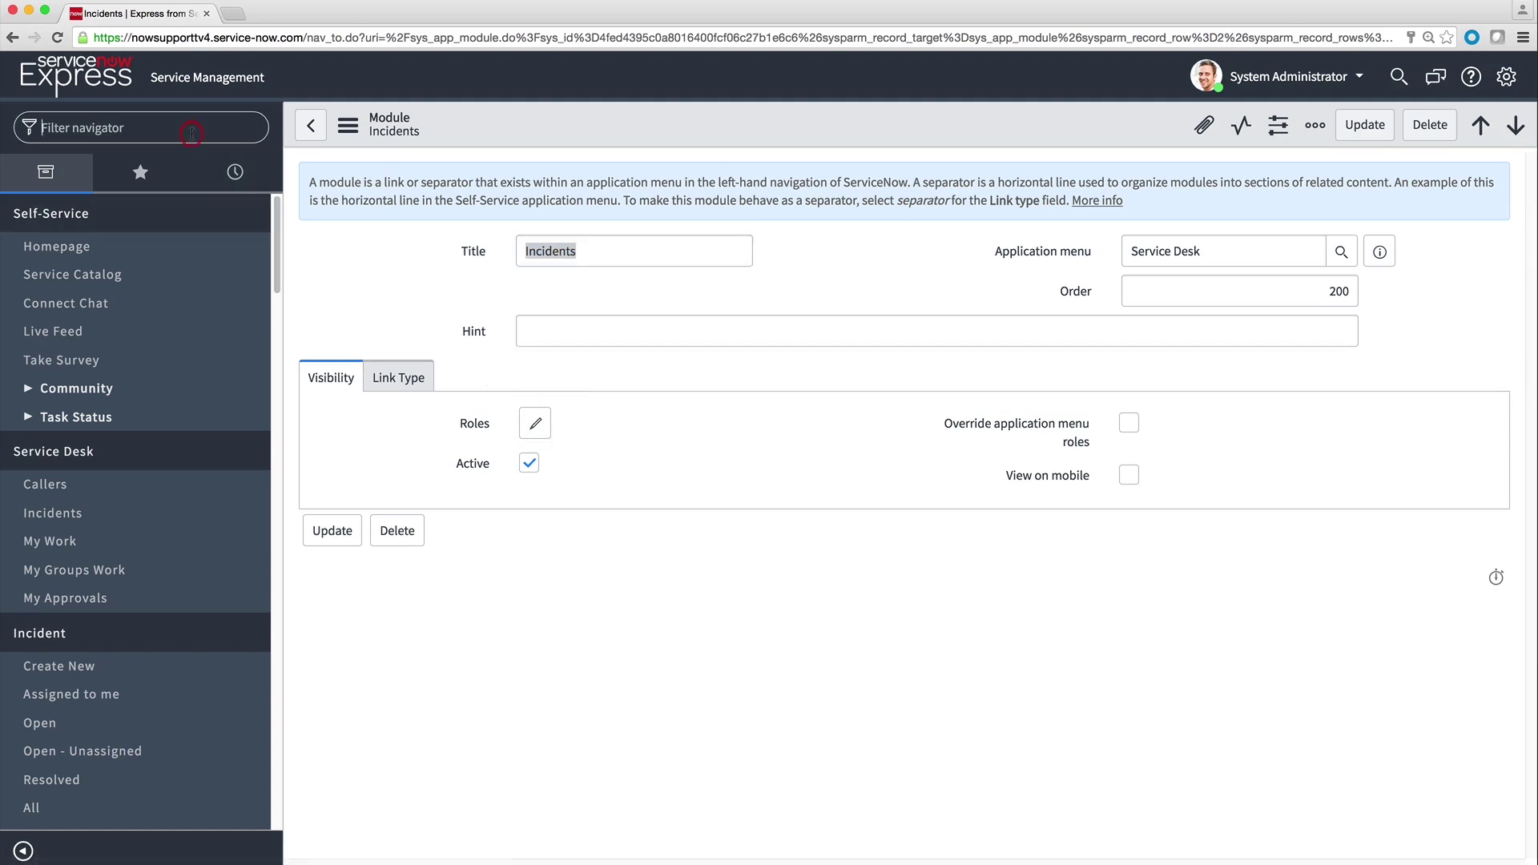
{"action": "type", "text": "user"}
{"action": "left_click", "coordinate": [66, 411]}
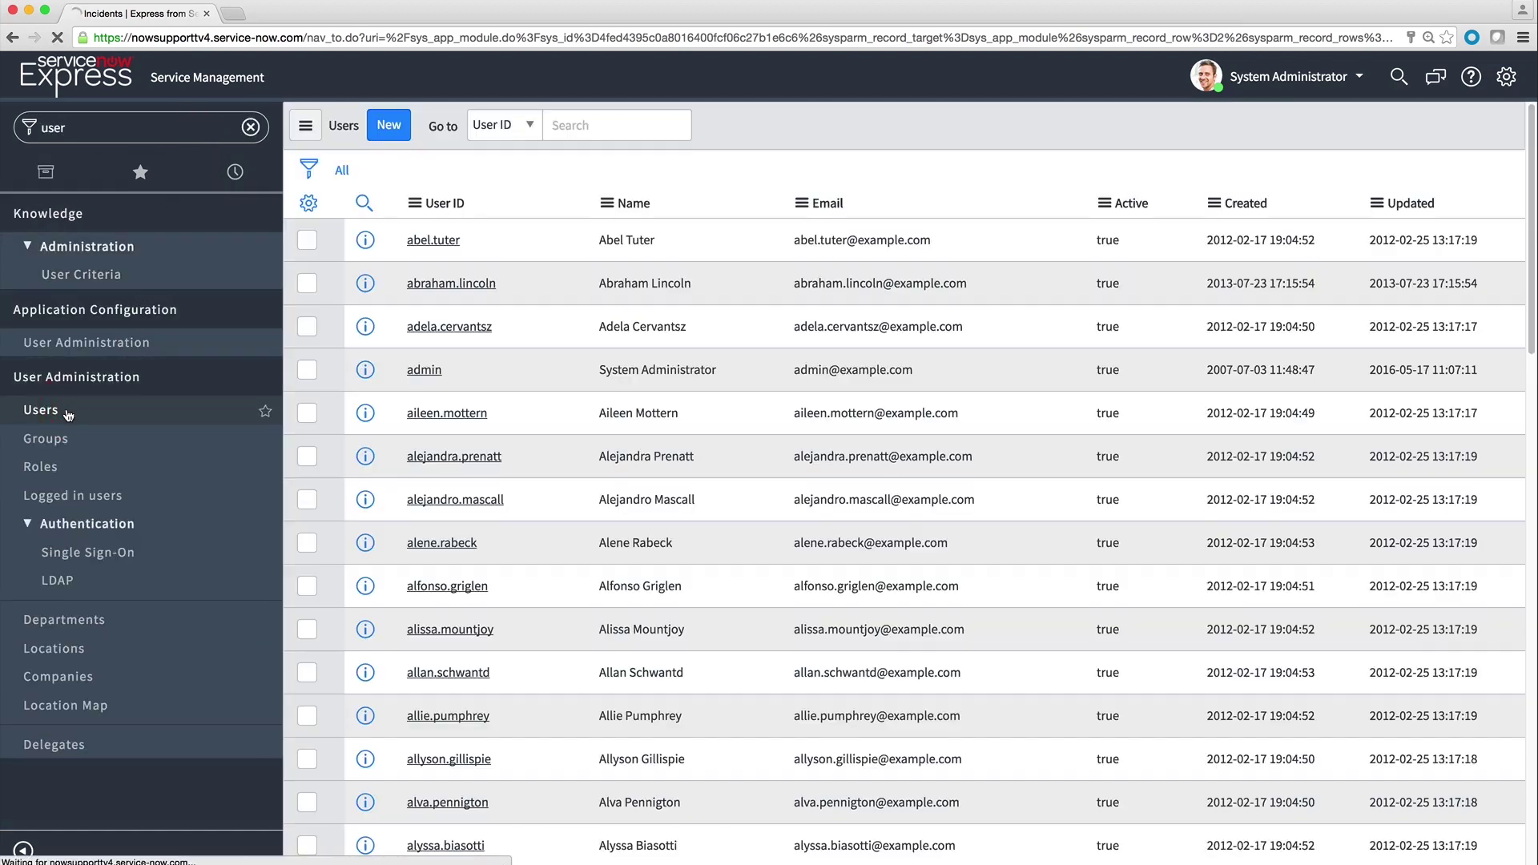
{"action": "left_click", "coordinate": [460, 413]}
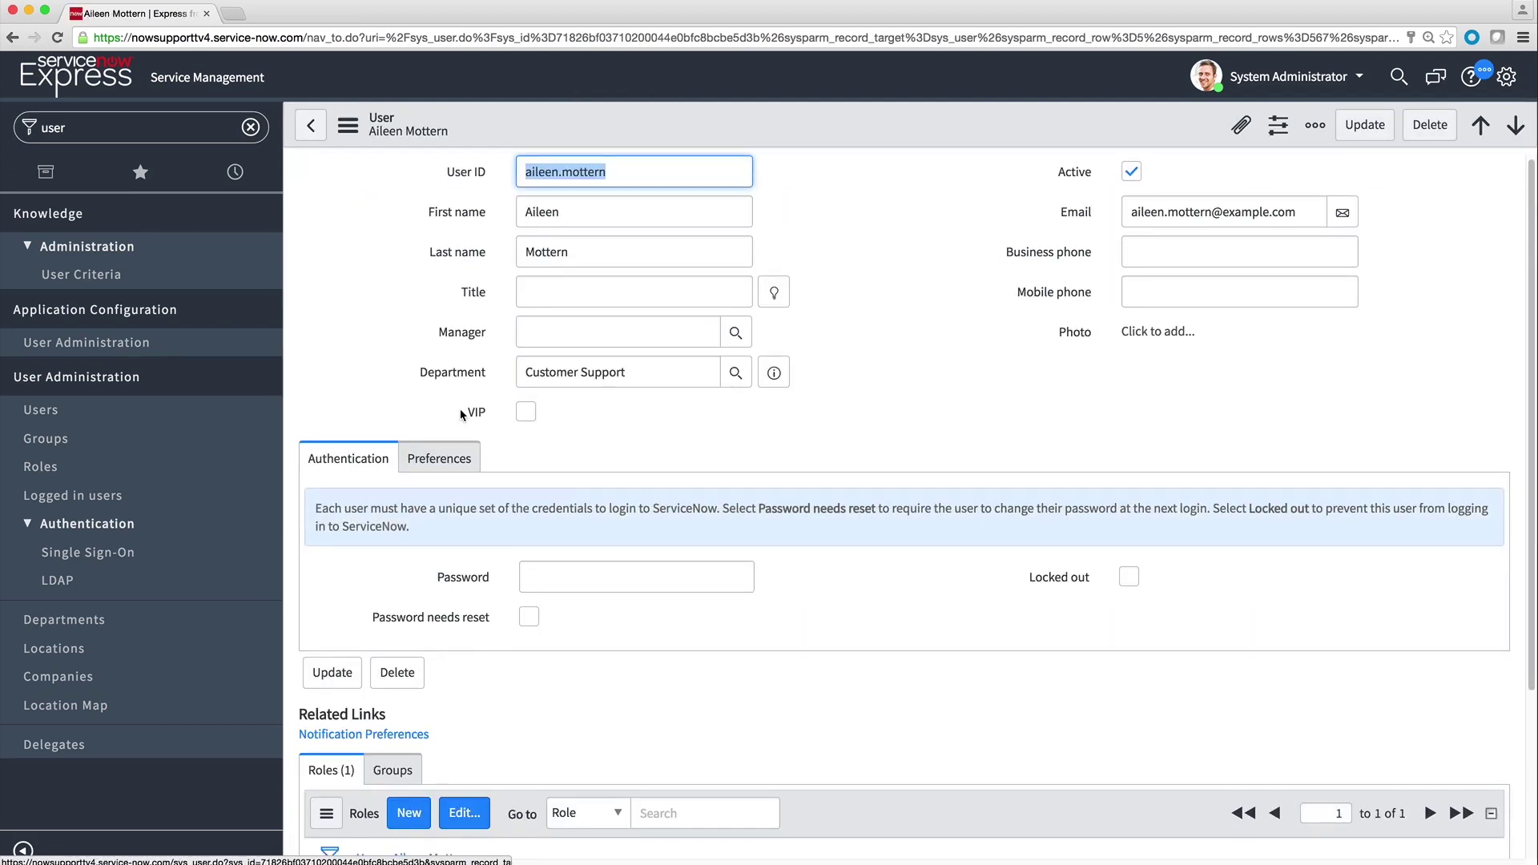
{"action": "scroll", "coordinate": [462, 414], "scroll_direction": "down", "scroll_amount": 3}
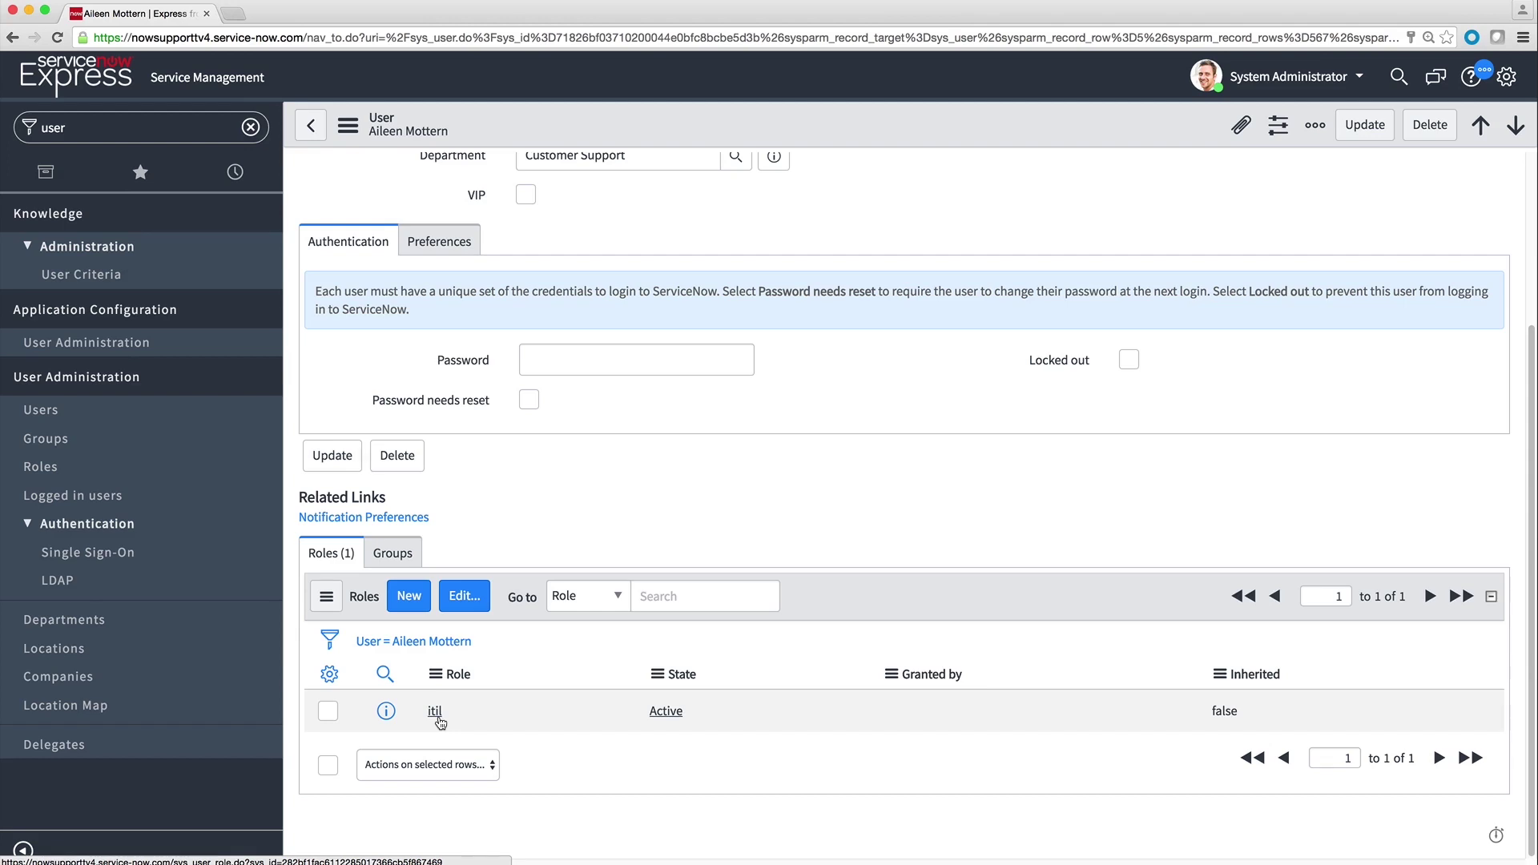
{"action": "left_click", "coordinate": [463, 596]}
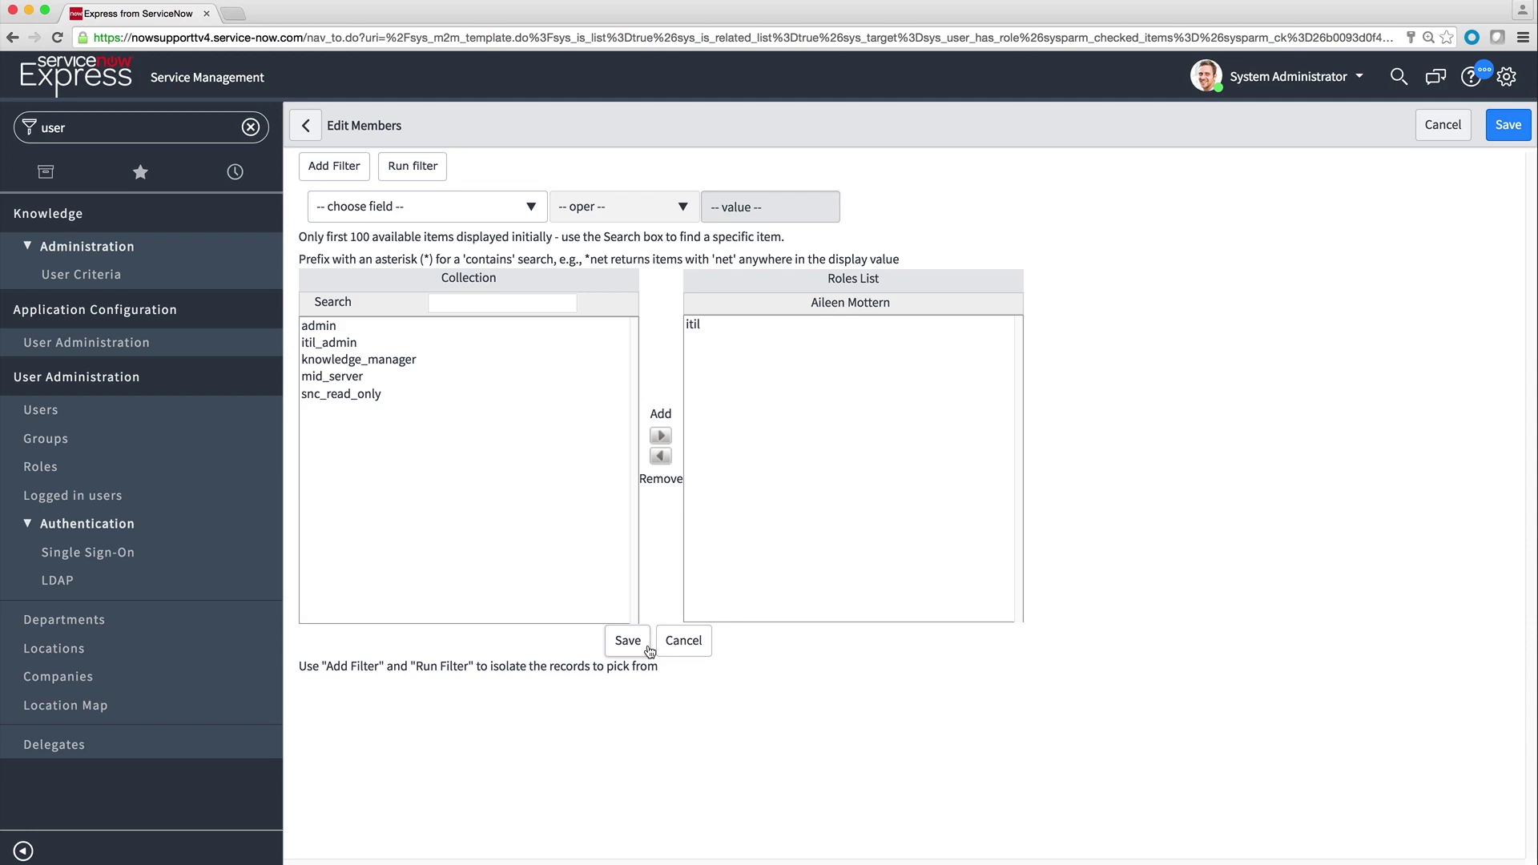
Open the itil role from the Roles list and start editing the users assigned to it
{"action": "double_click", "coordinate": [53, 128]}
{"action": "type", "text": "roles"}
{"action": "left_click", "coordinate": [50, 246]}
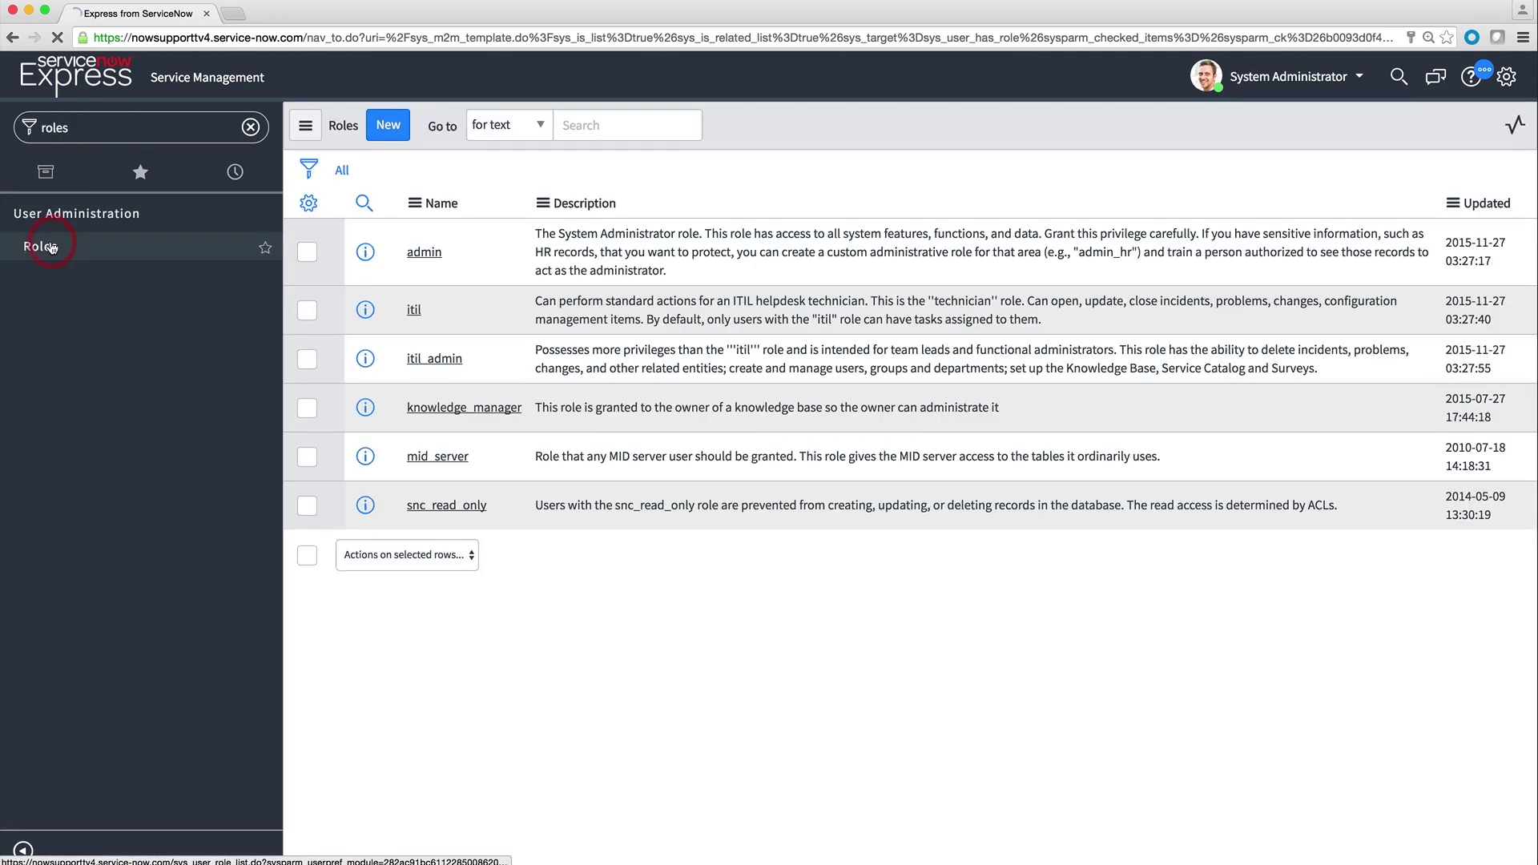
{"action": "left_click", "coordinate": [415, 311]}
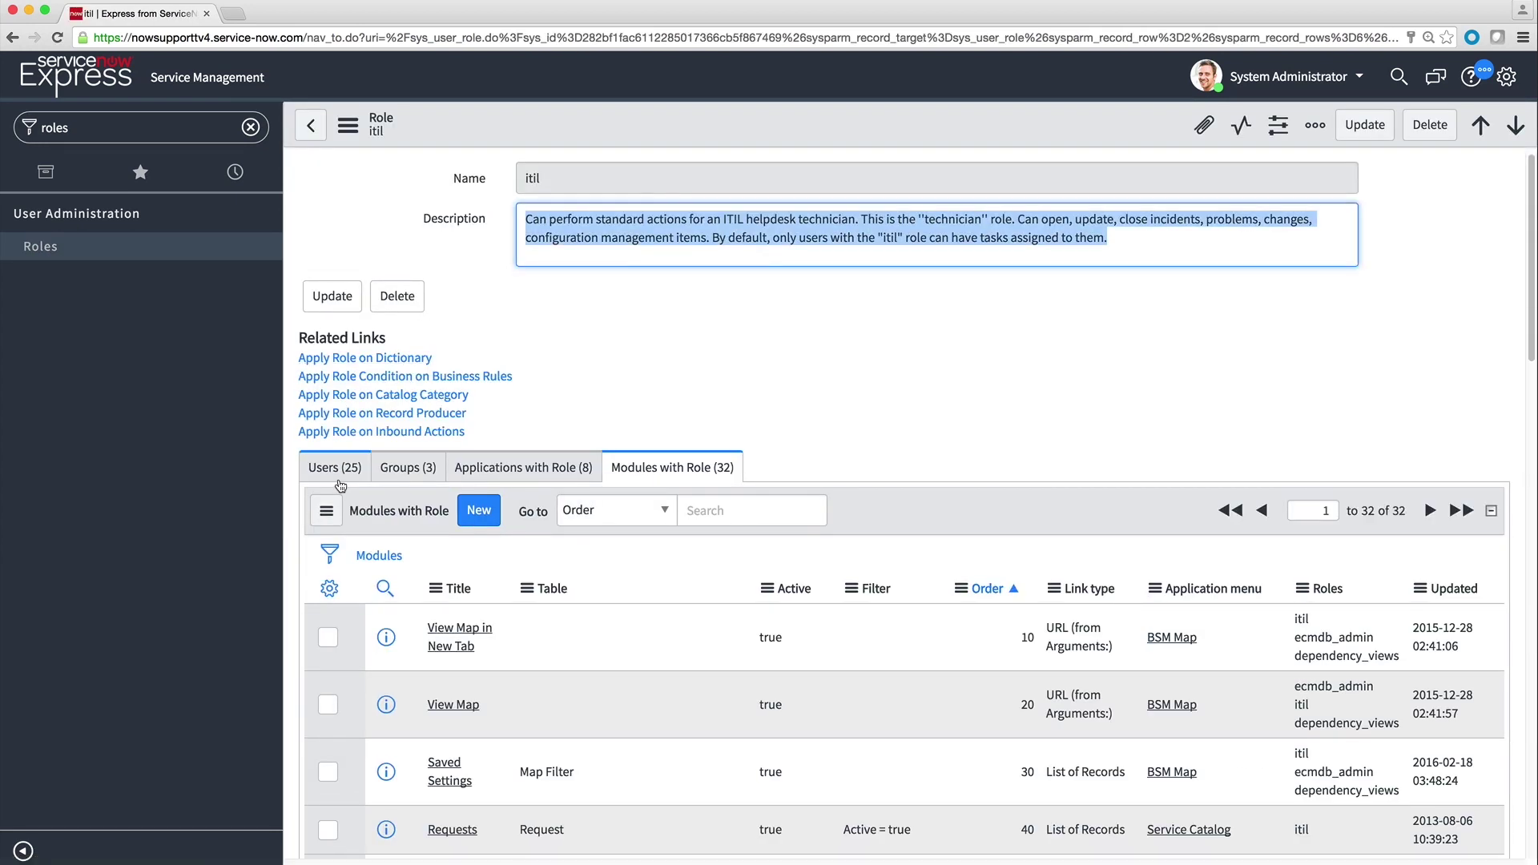
{"action": "left_click", "coordinate": [335, 467]}
{"action": "left_click", "coordinate": [446, 517]}
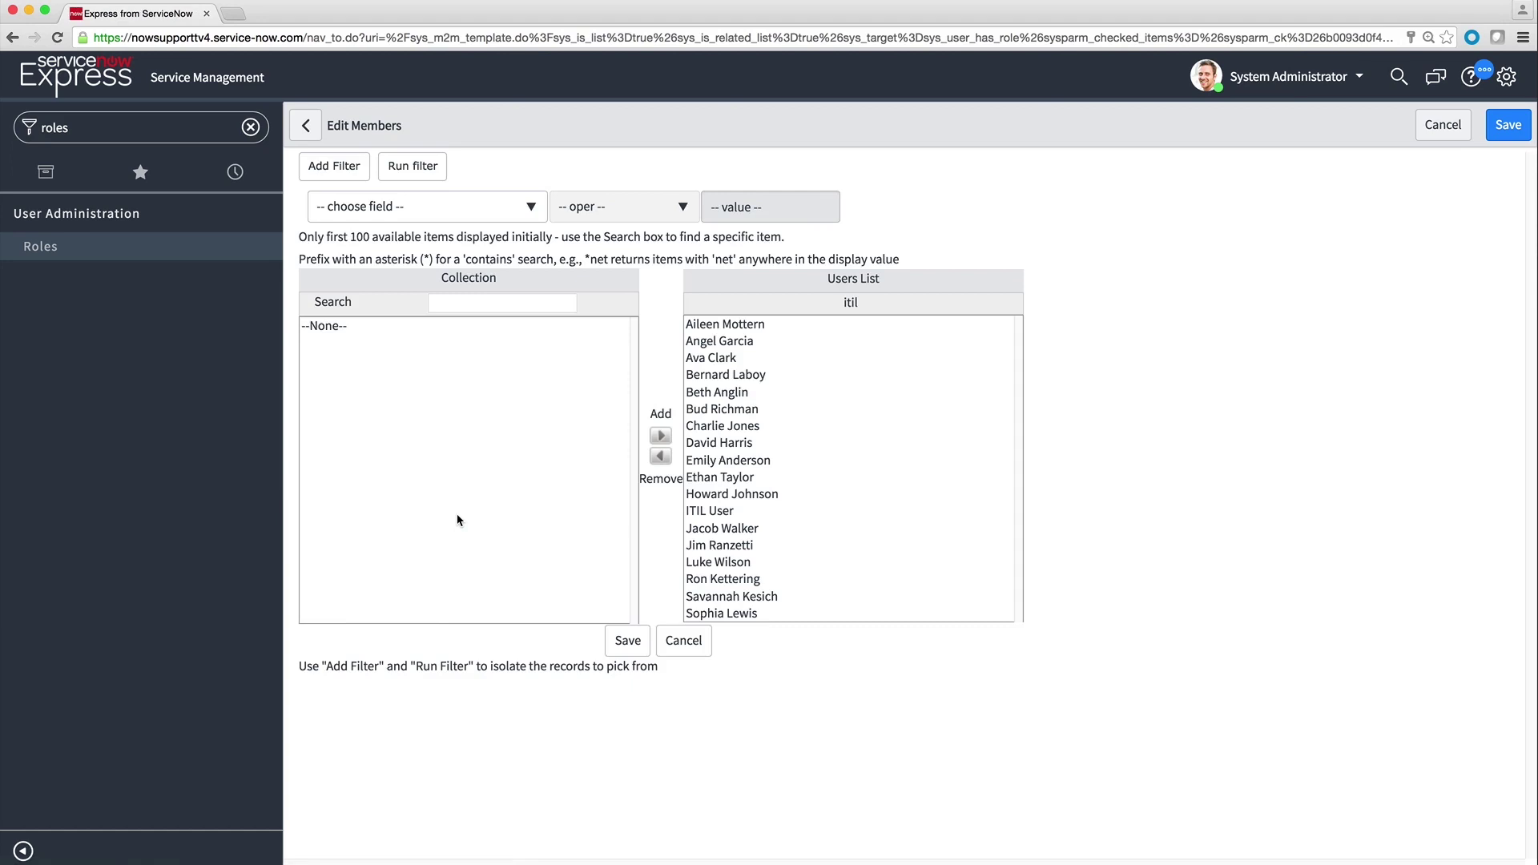
Add the first, sixth and fifteenth users in the collection to the itil role's users and save
{"action": "left_click", "coordinate": [351, 329]}
{"action": "left_click", "coordinate": [377, 410], "text": "super"}
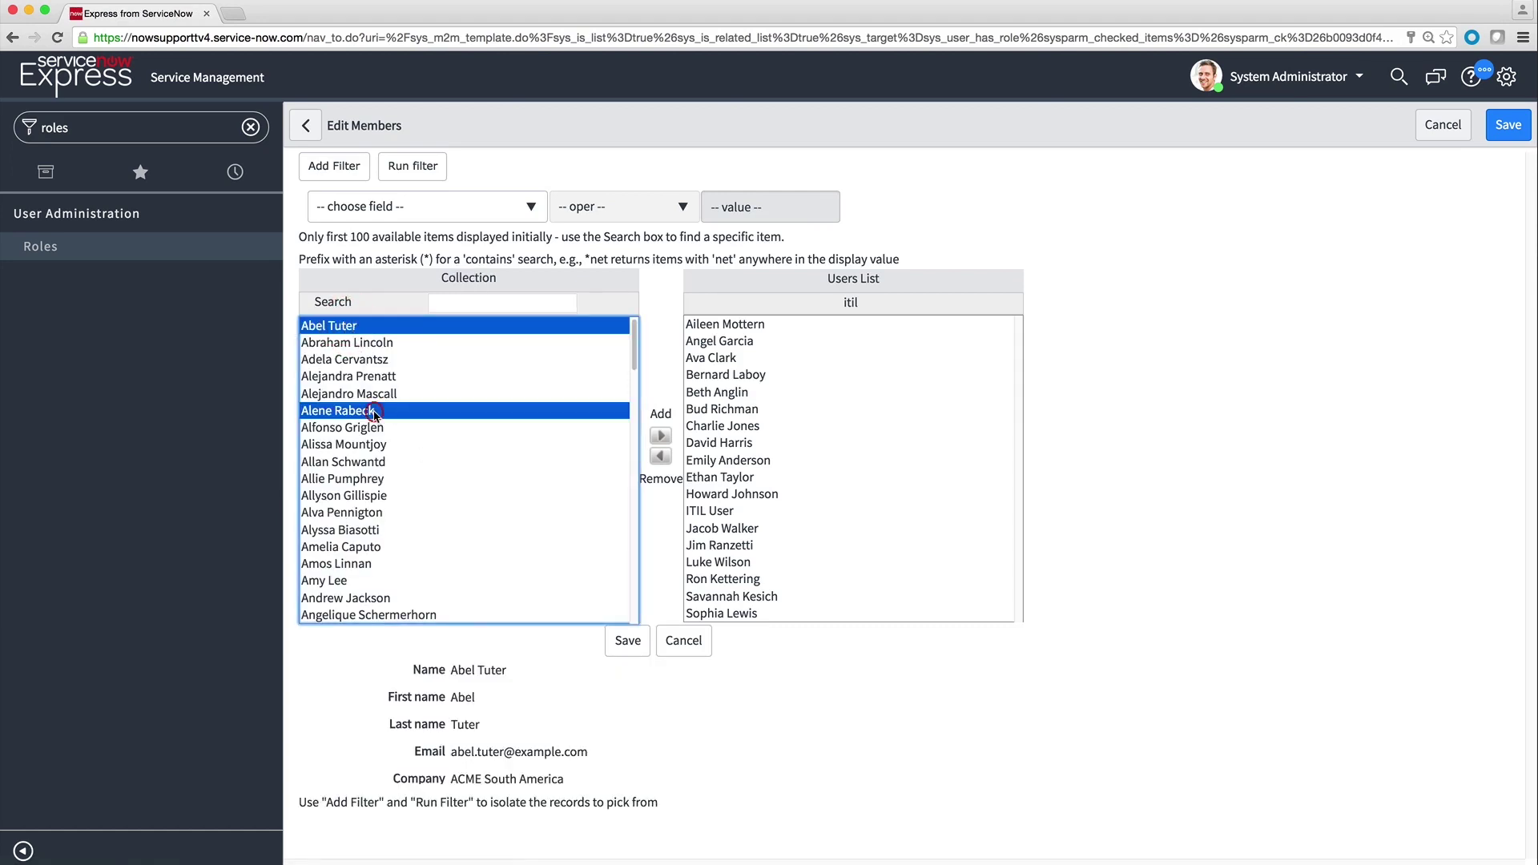
{"action": "left_click", "coordinate": [387, 564], "text": "super"}
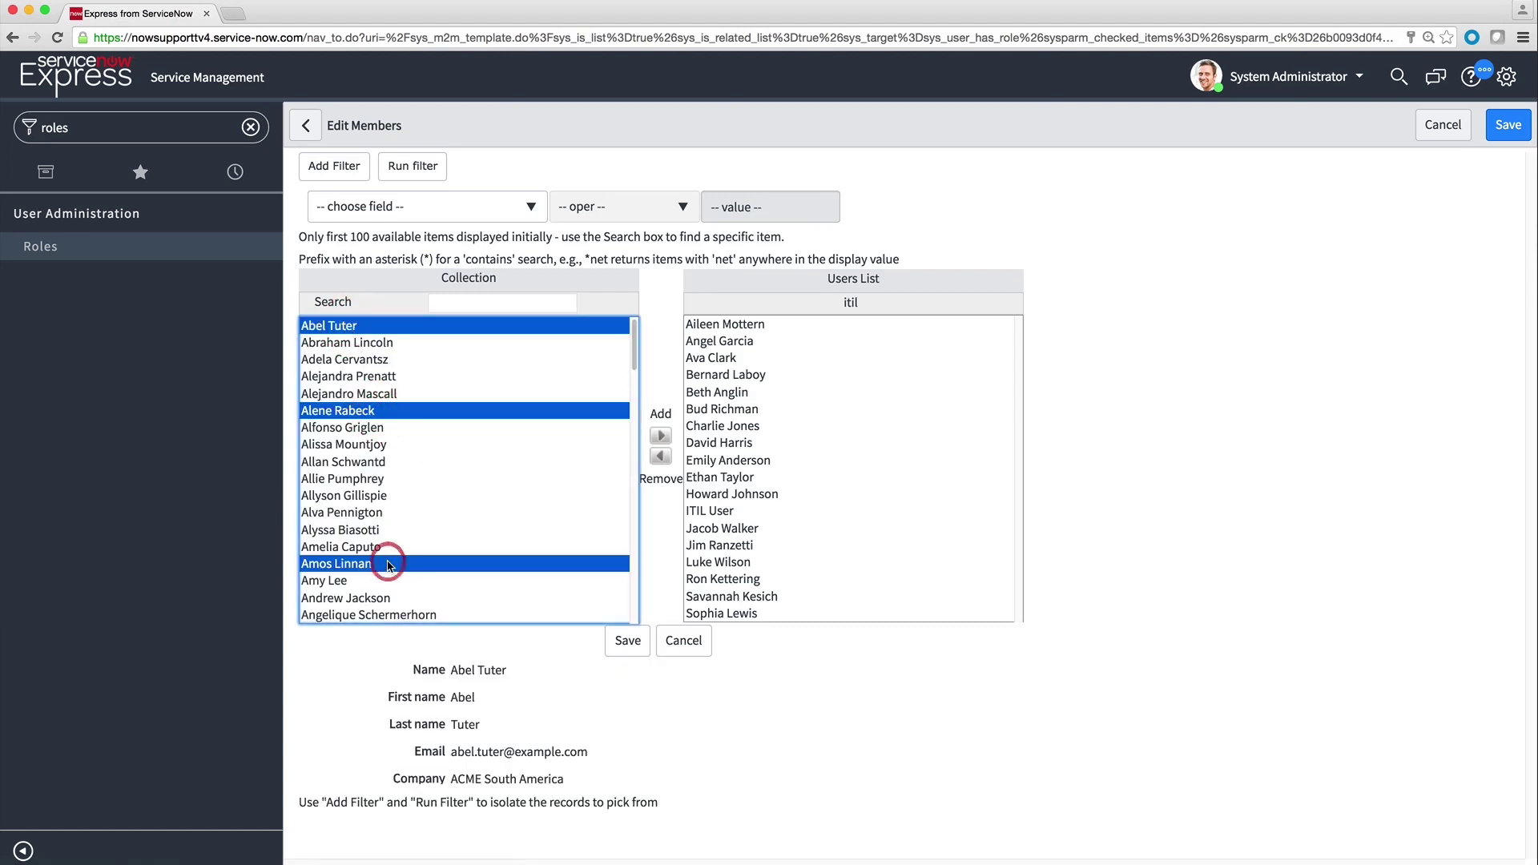
{"action": "left_click", "coordinate": [660, 436]}
{"action": "left_click", "coordinate": [638, 653]}
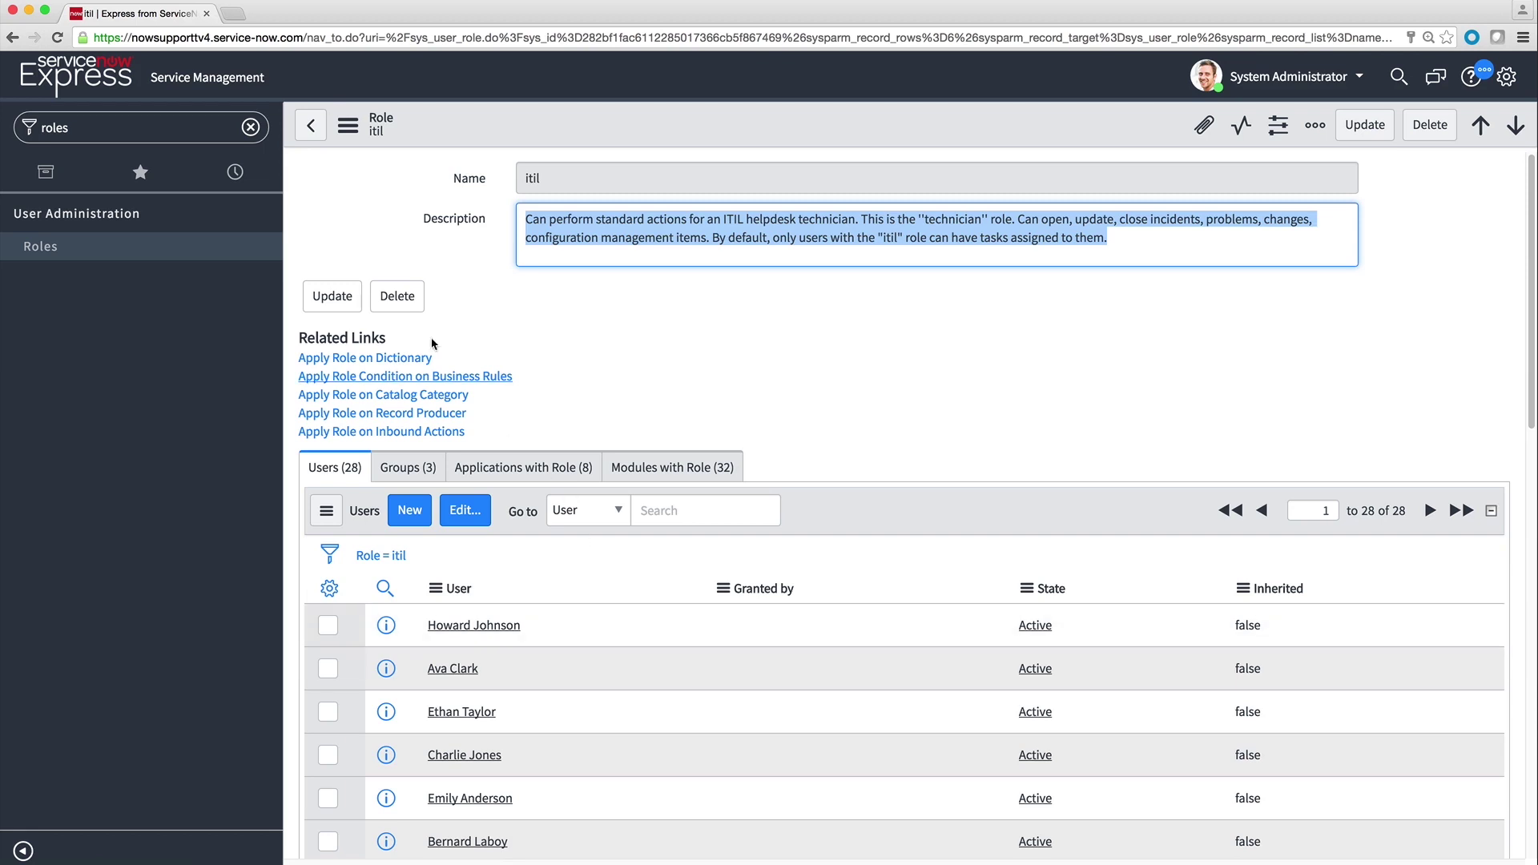
Clear the navigator filter and view the Okta Plugin page through the homepage's User Administration section
{"action": "left_click", "coordinate": [251, 127]}
{"action": "left_click", "coordinate": [170, 247]}
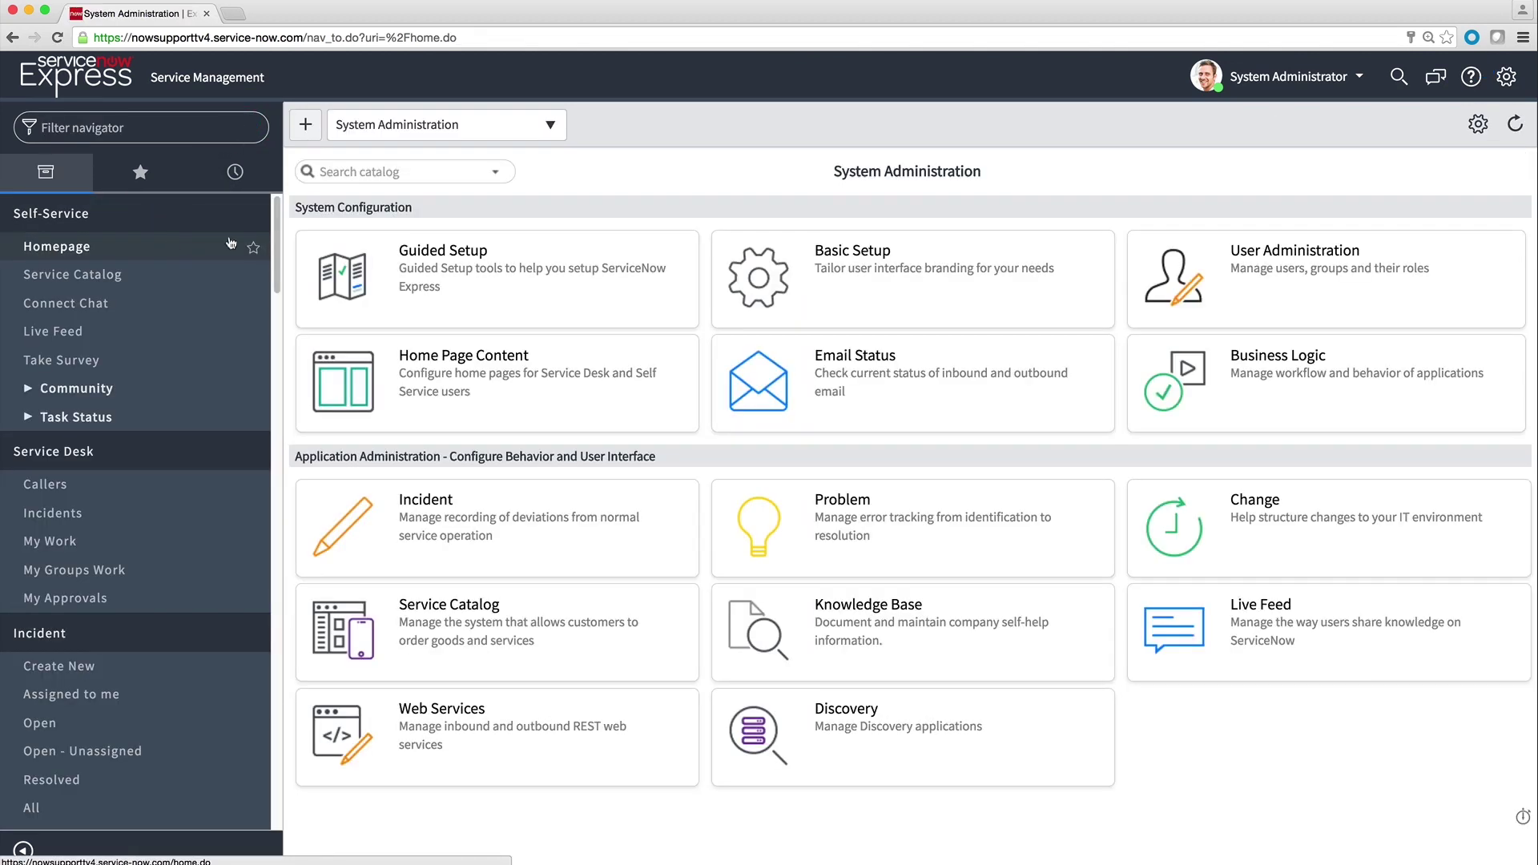
{"action": "left_click", "coordinate": [1273, 271]}
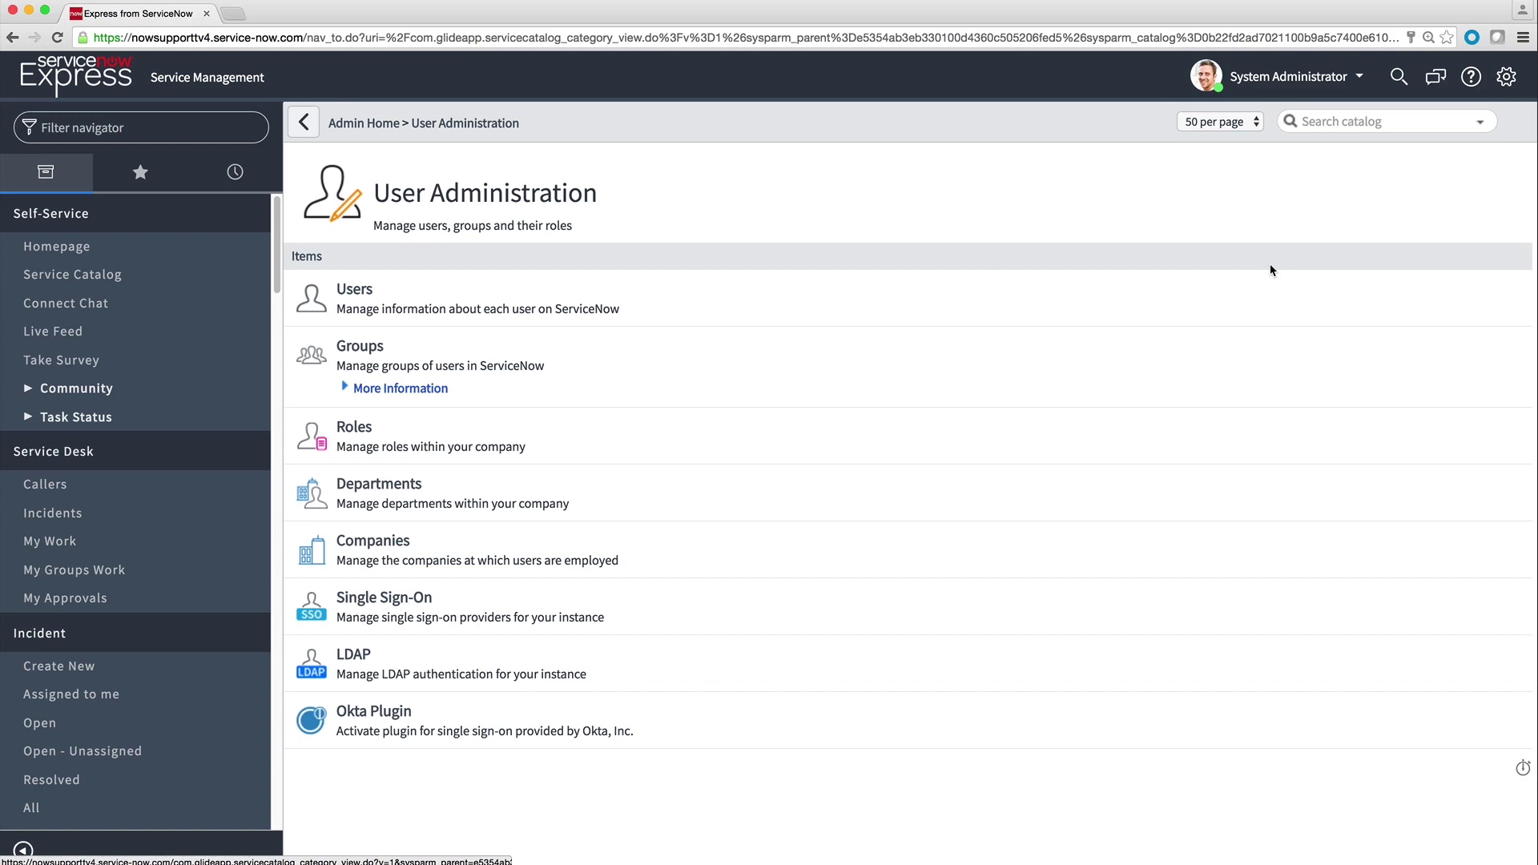
{"action": "left_click", "coordinate": [401, 725]}
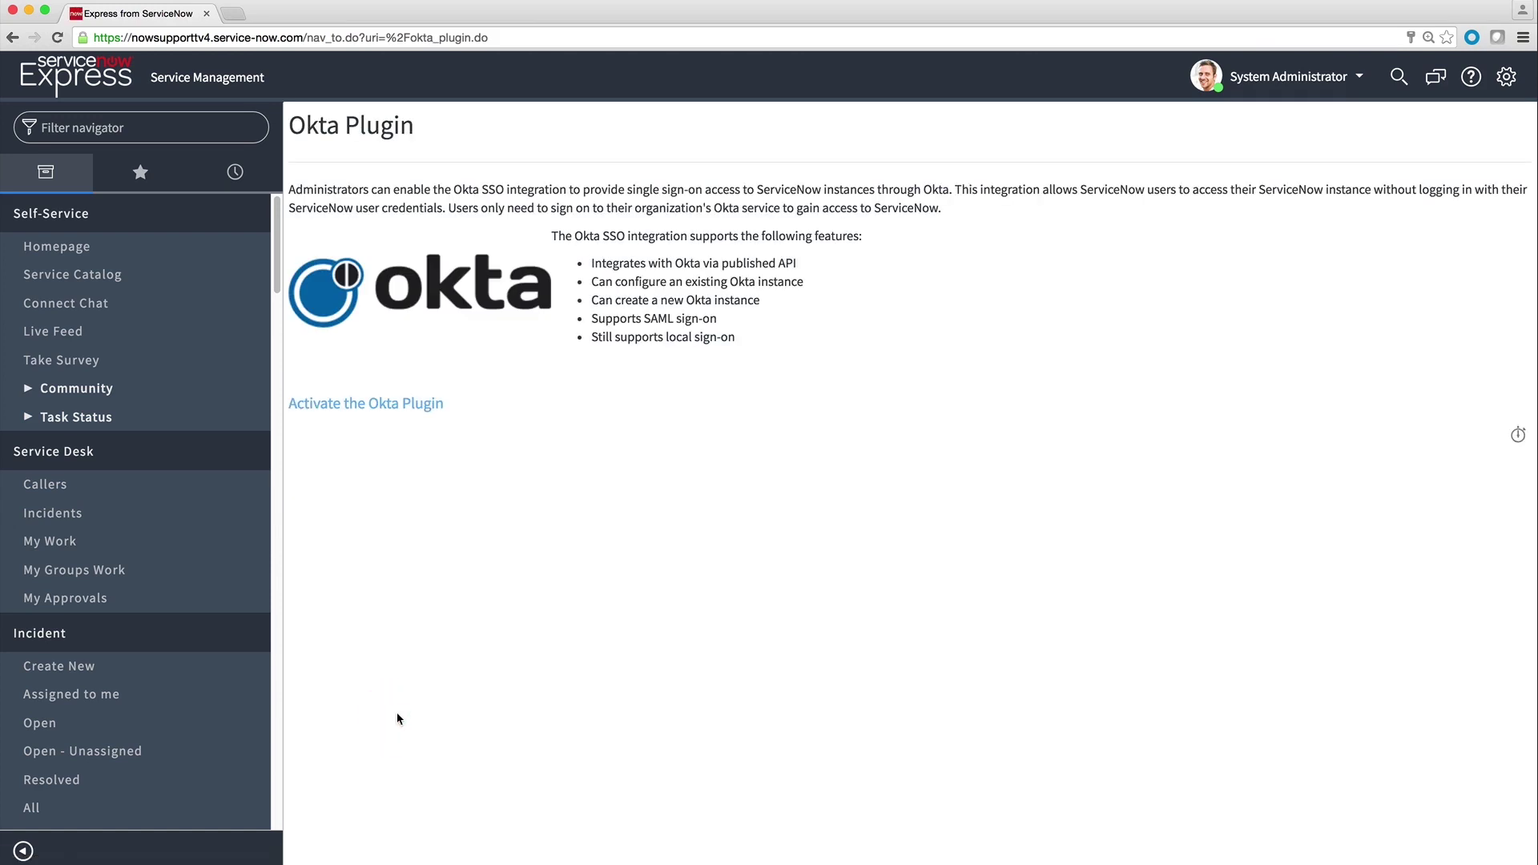
{"action": "left_click", "coordinate": [402, 405]}
View the Single Sign-On configuration, and the Users OU definition of the Example LDAP Server
{"action": "type", "text": "user"}
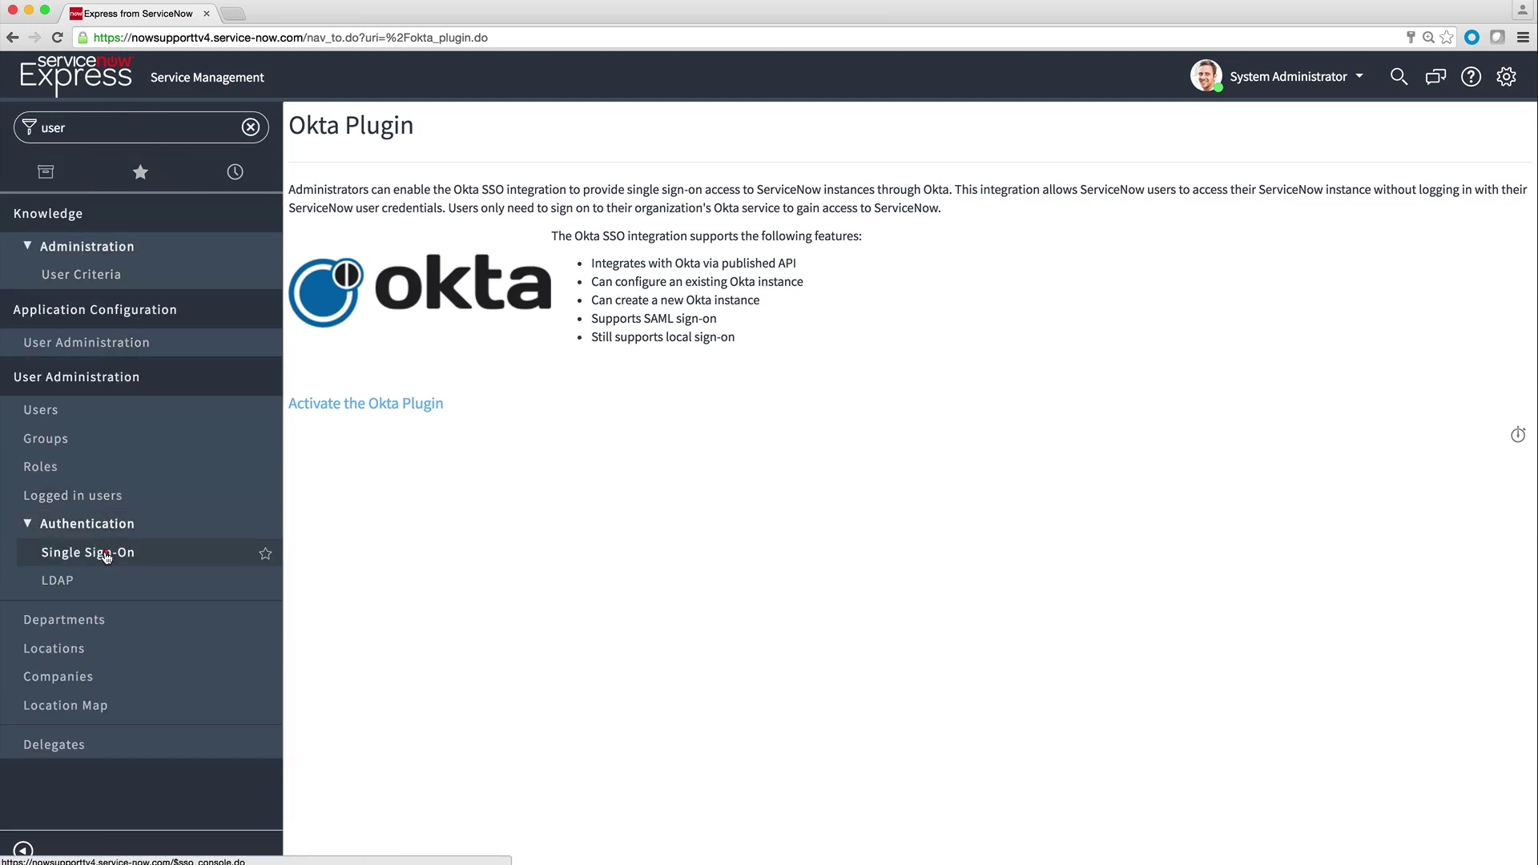
{"action": "left_click", "coordinate": [106, 554]}
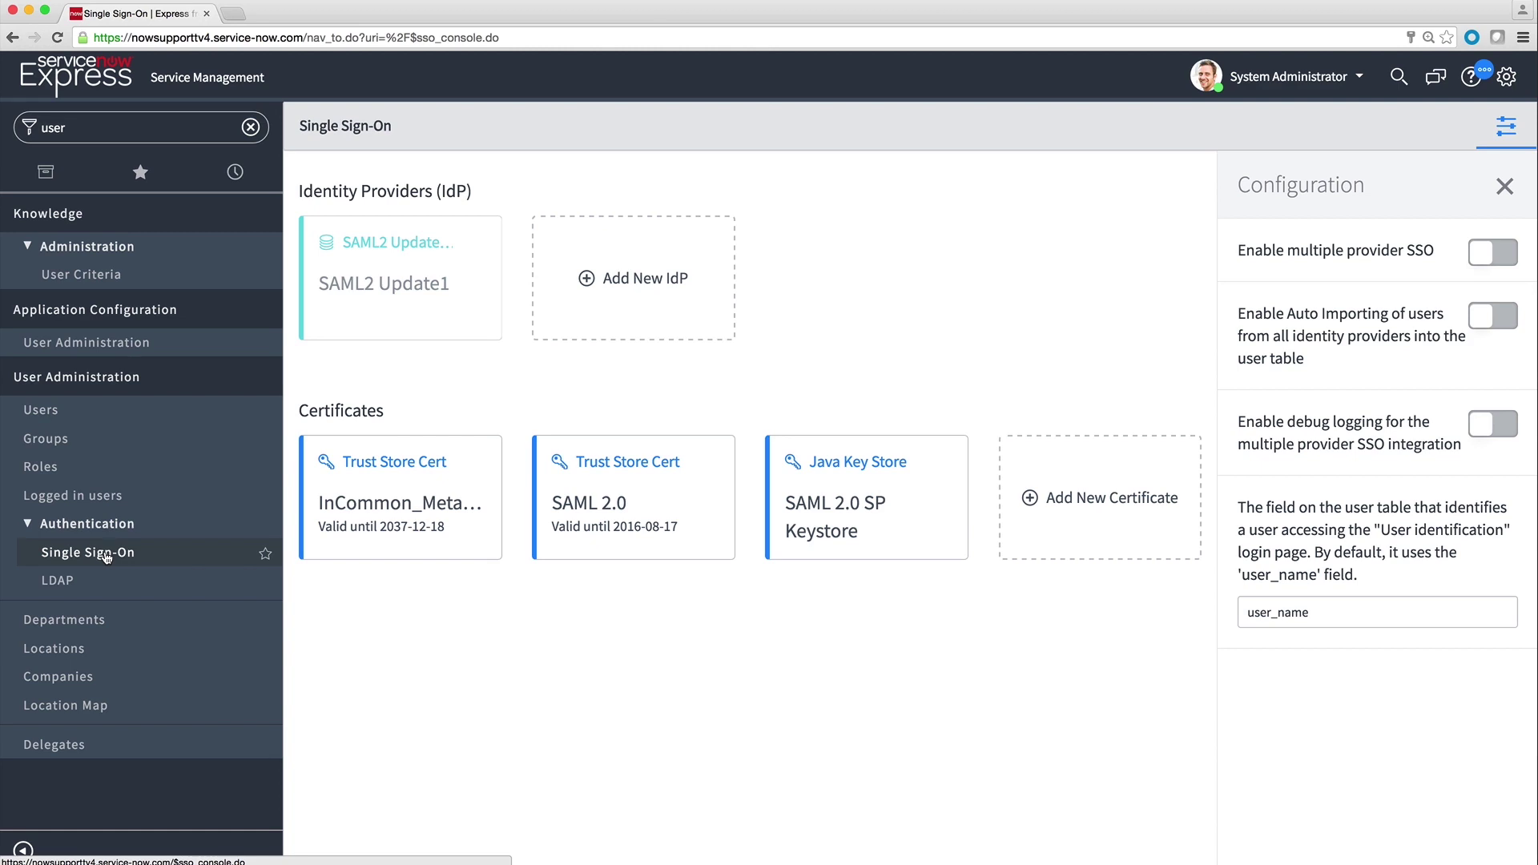
{"action": "left_click", "coordinate": [59, 582]}
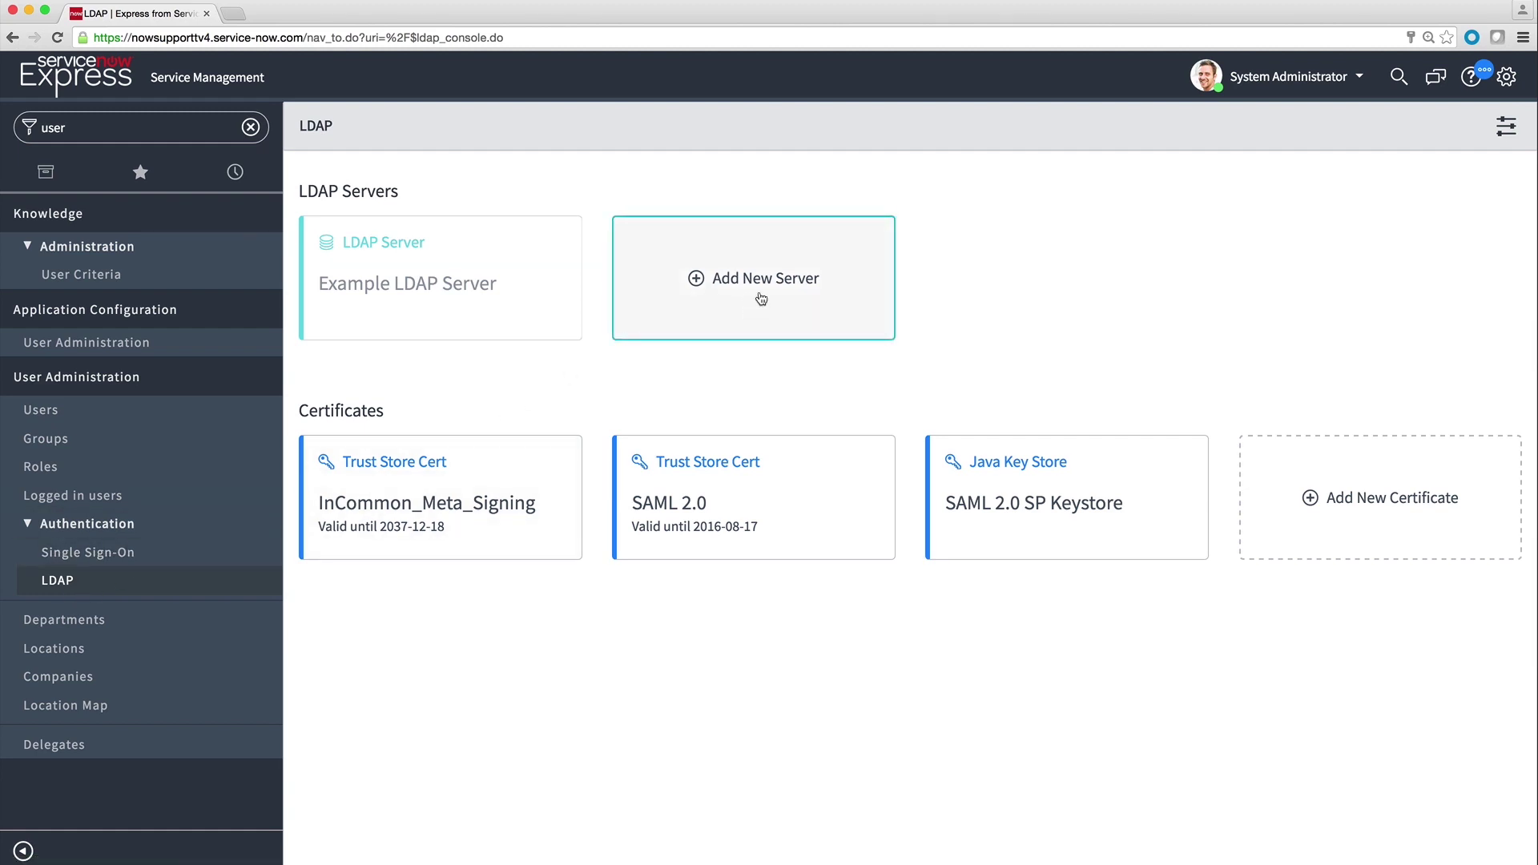
{"action": "left_click", "coordinate": [497, 312]}
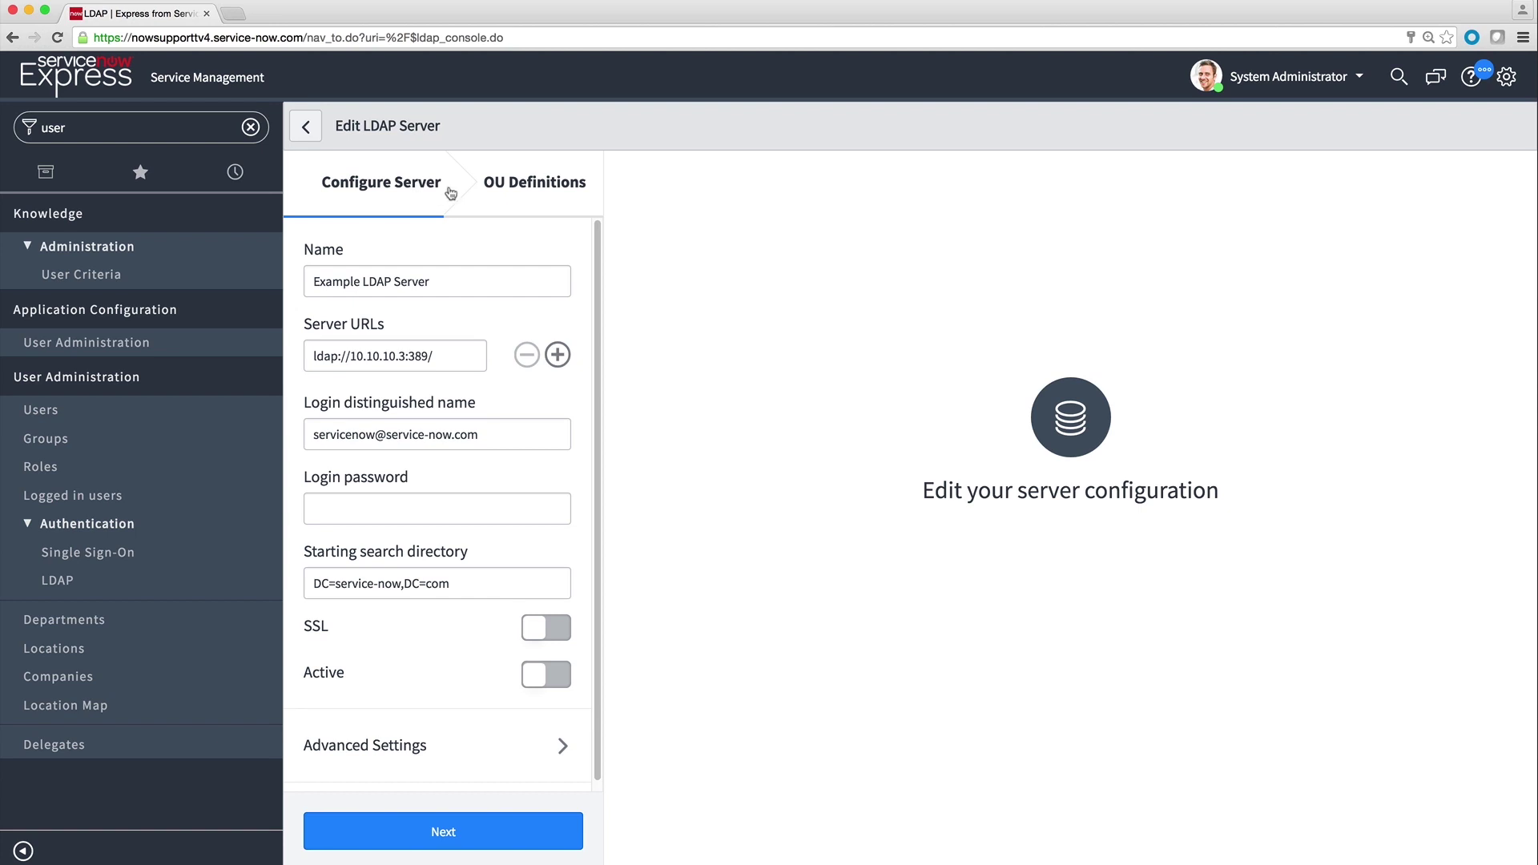
{"action": "left_click", "coordinate": [525, 191]}
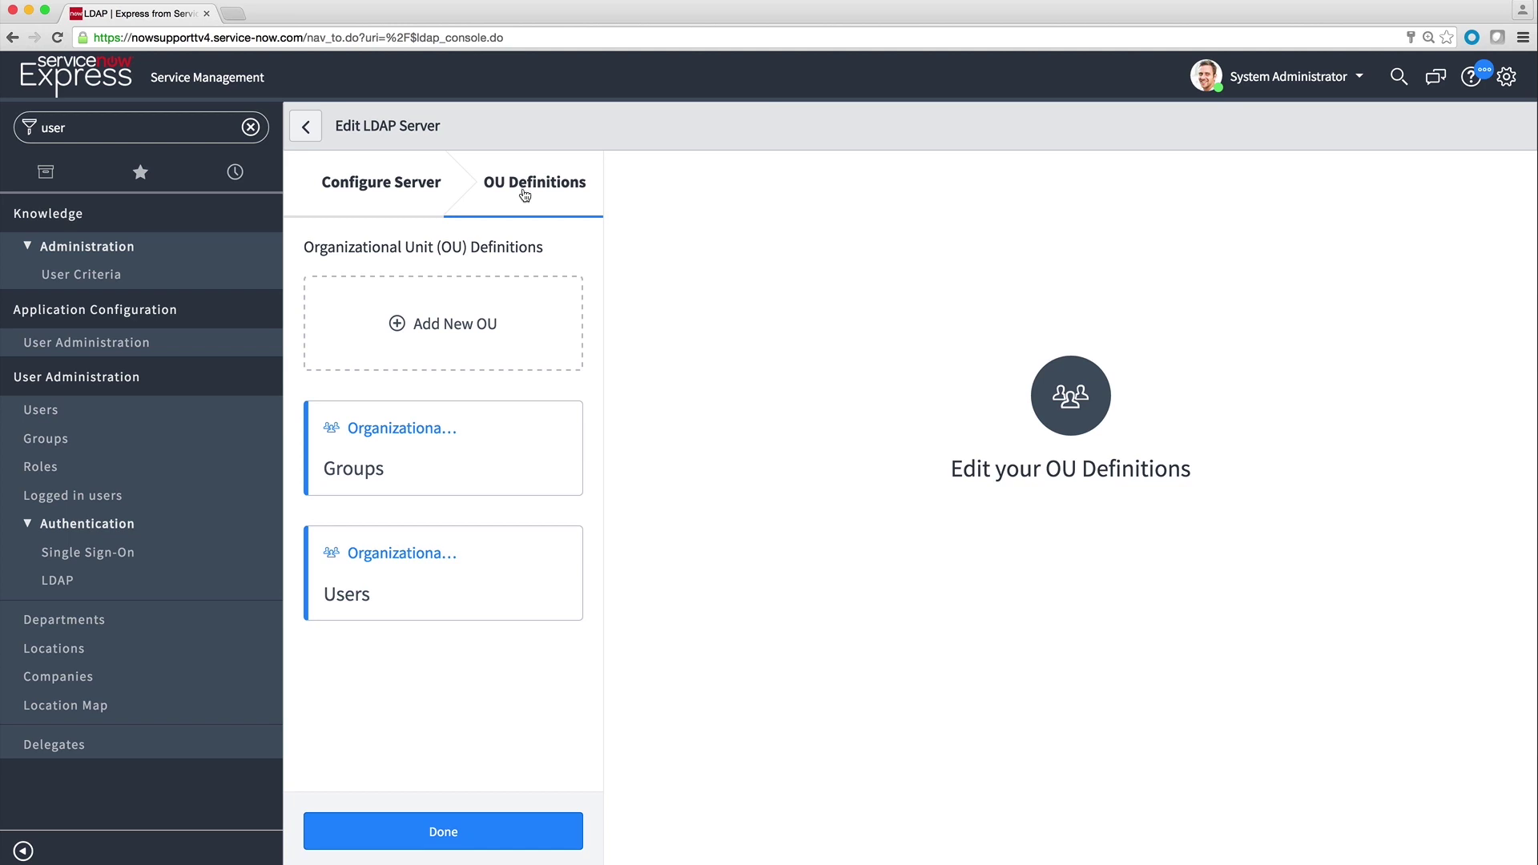
{"action": "left_click", "coordinate": [486, 578]}
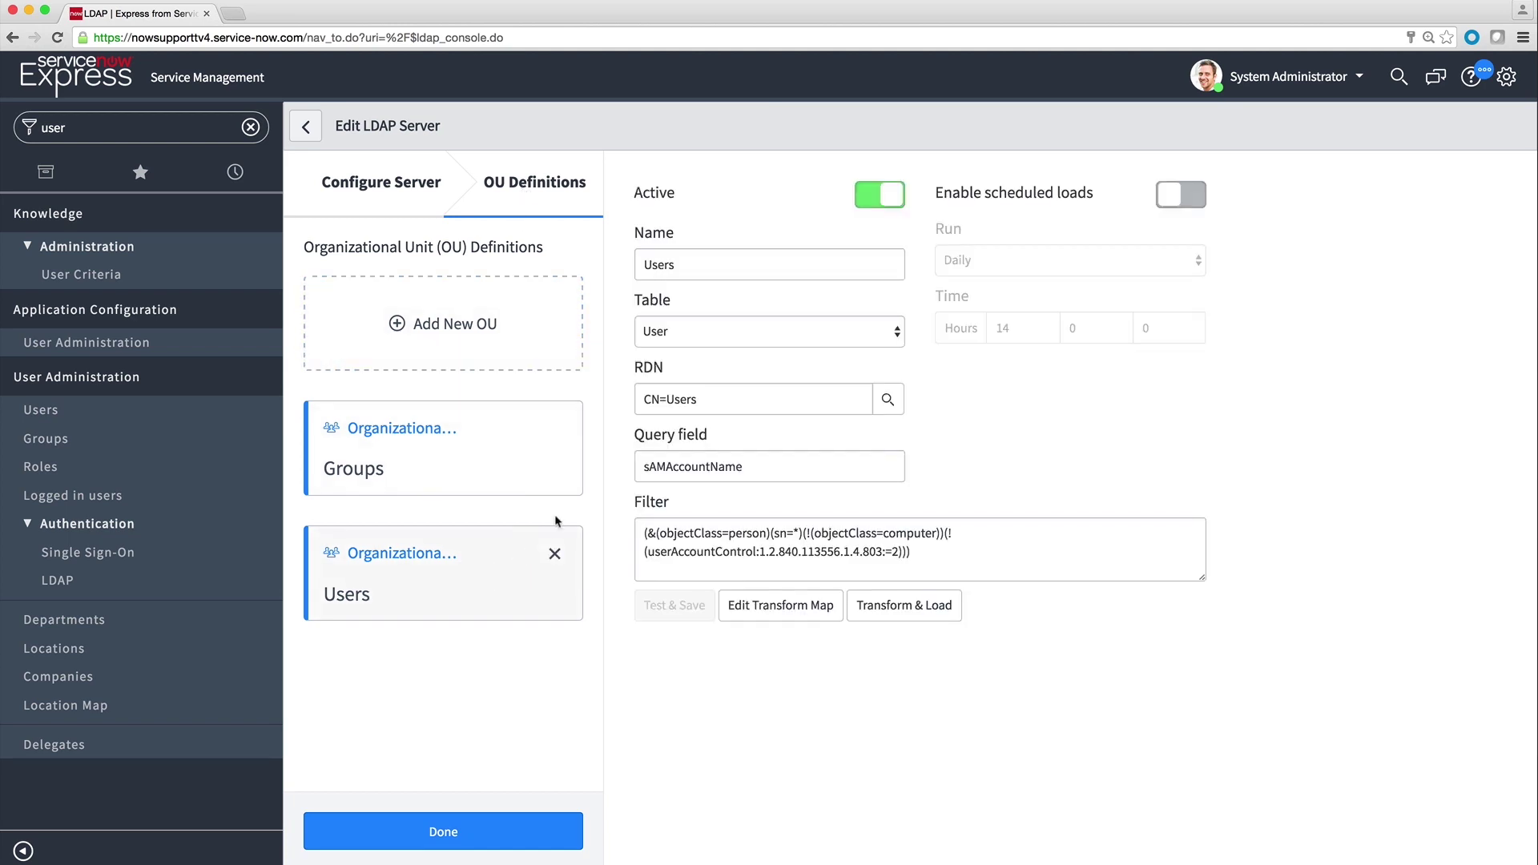
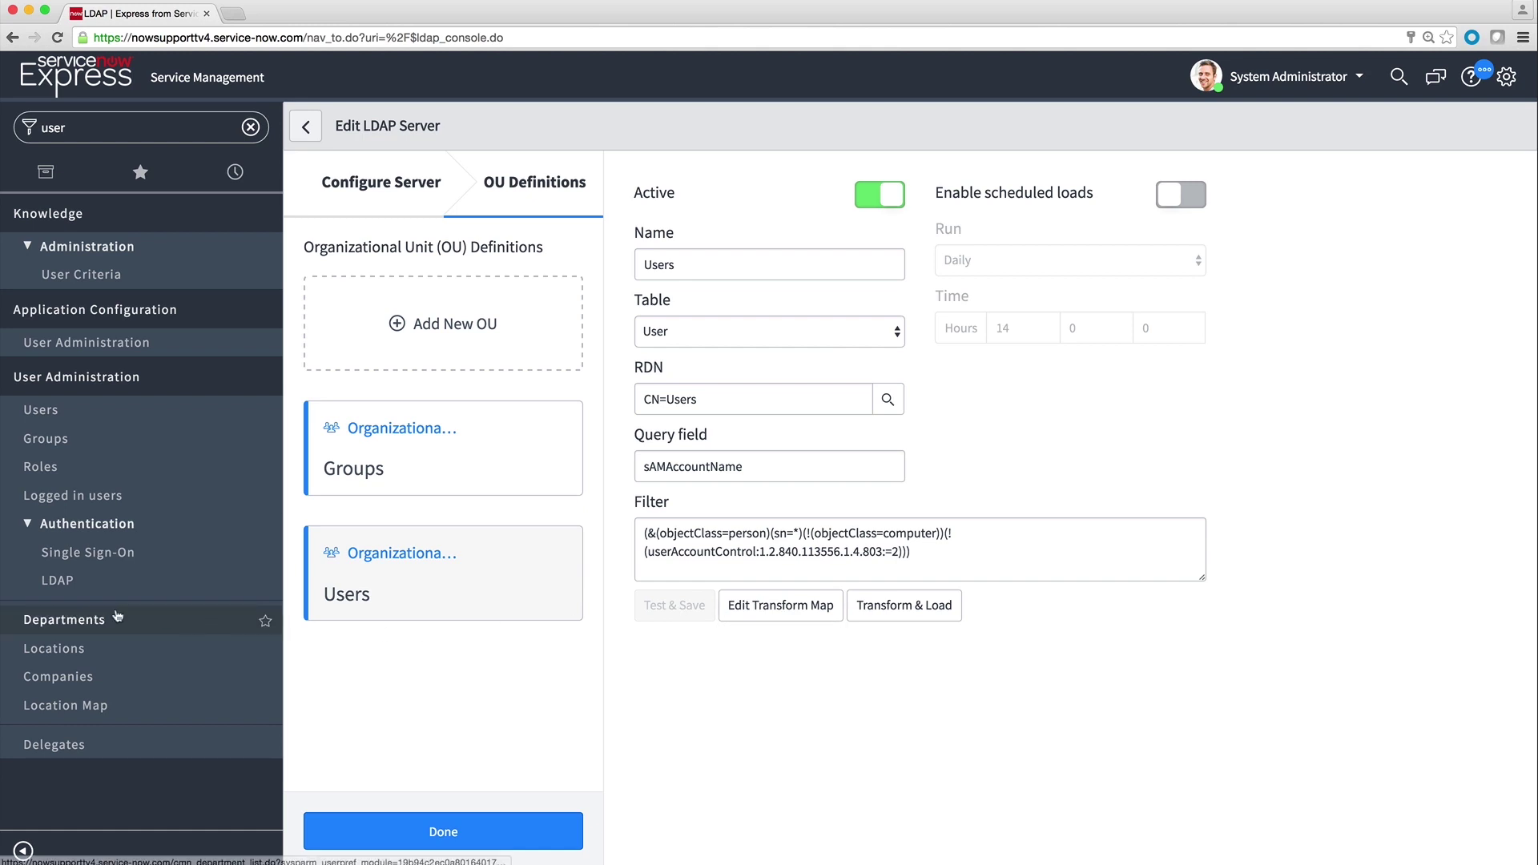
View the Finance department's record with its users, and open a blank new department form
{"action": "left_click", "coordinate": [102, 619]}
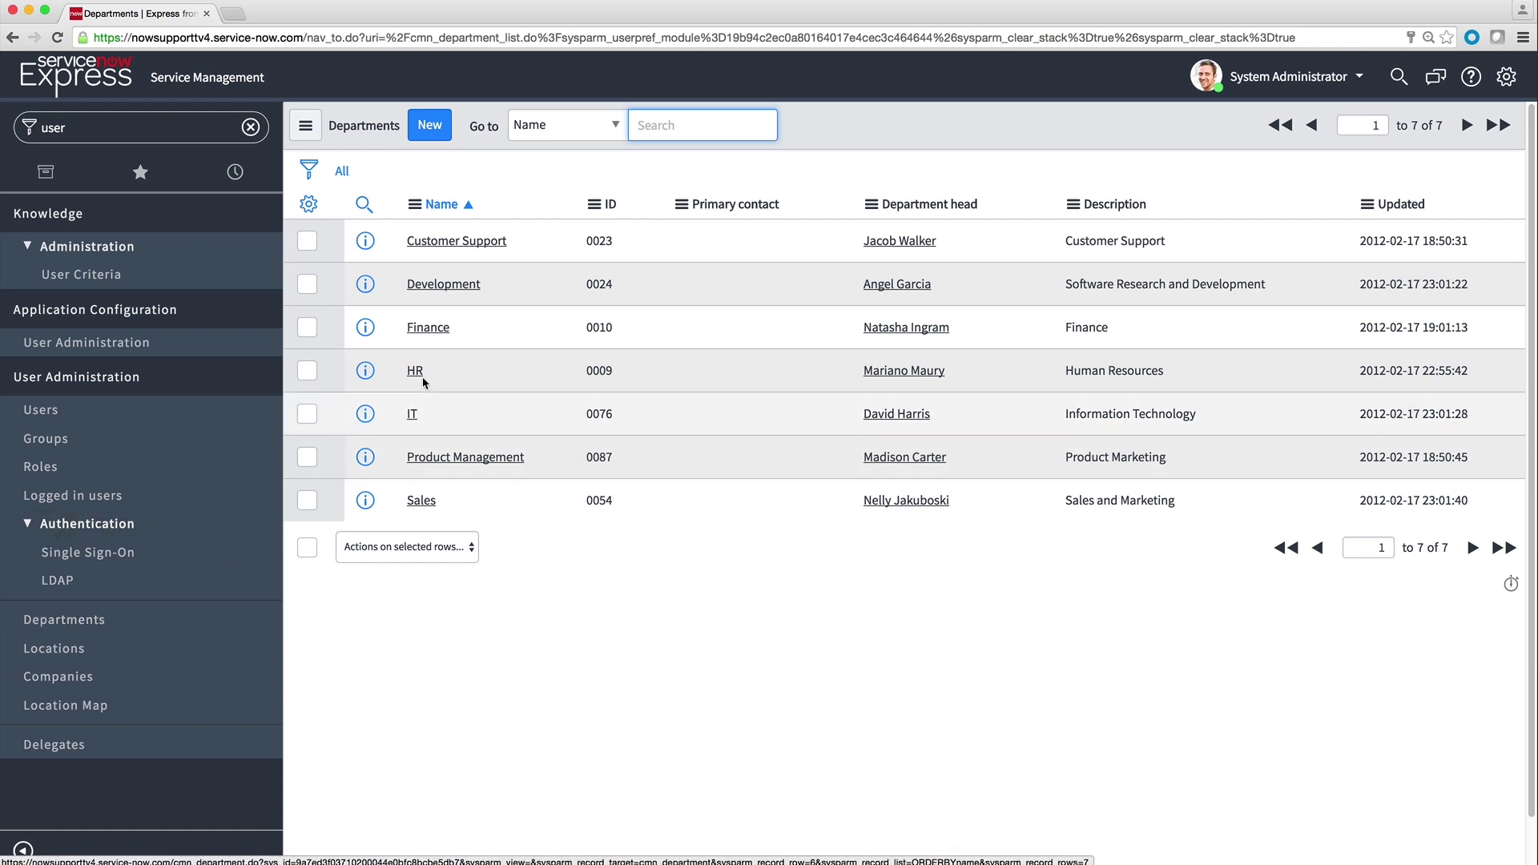
{"action": "left_click", "coordinate": [443, 328]}
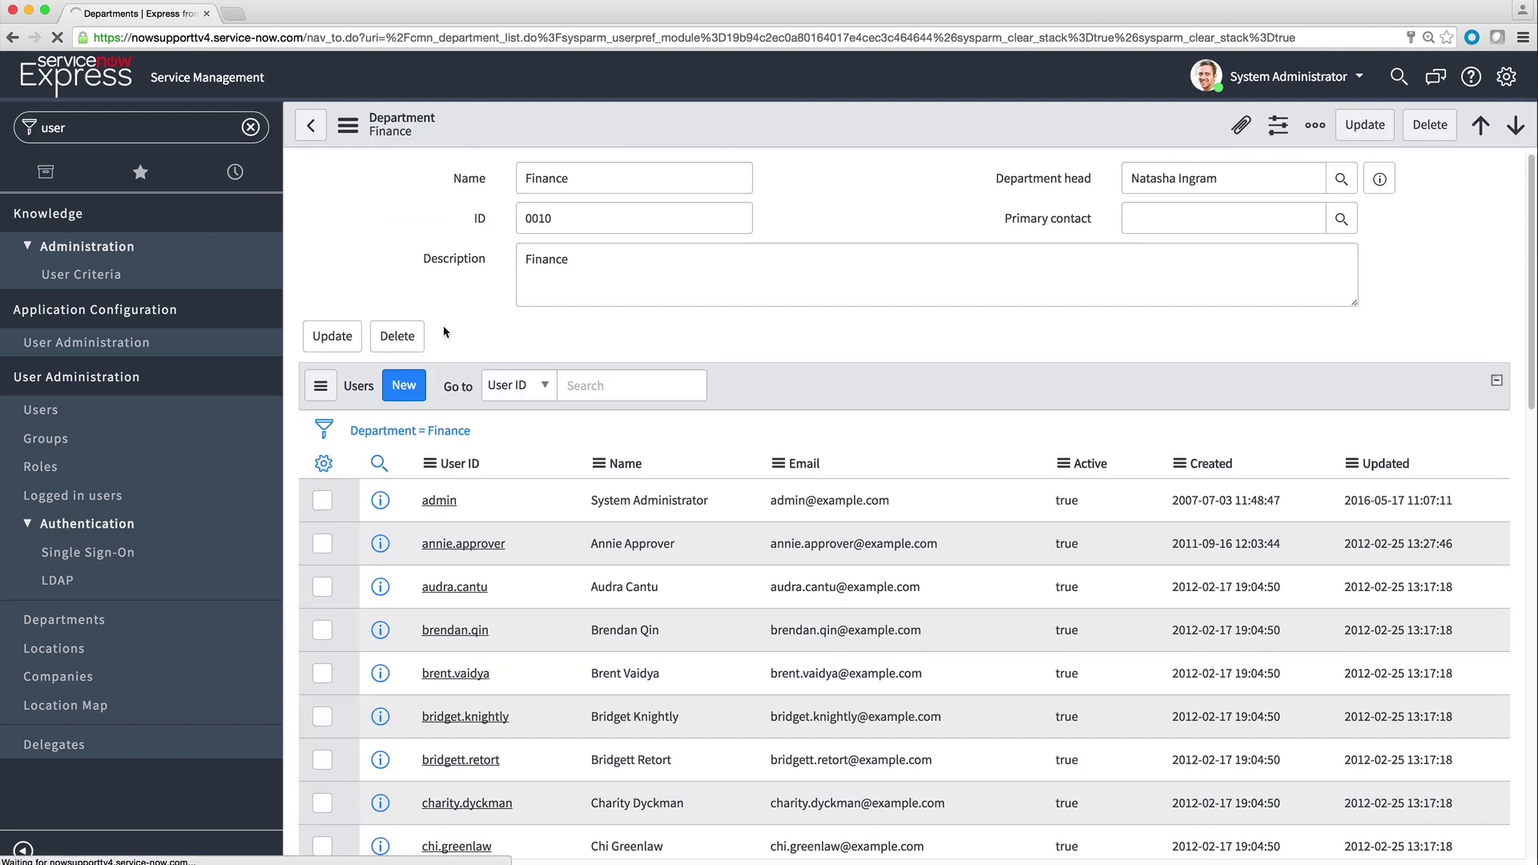
{"action": "left_click", "coordinate": [312, 125]}
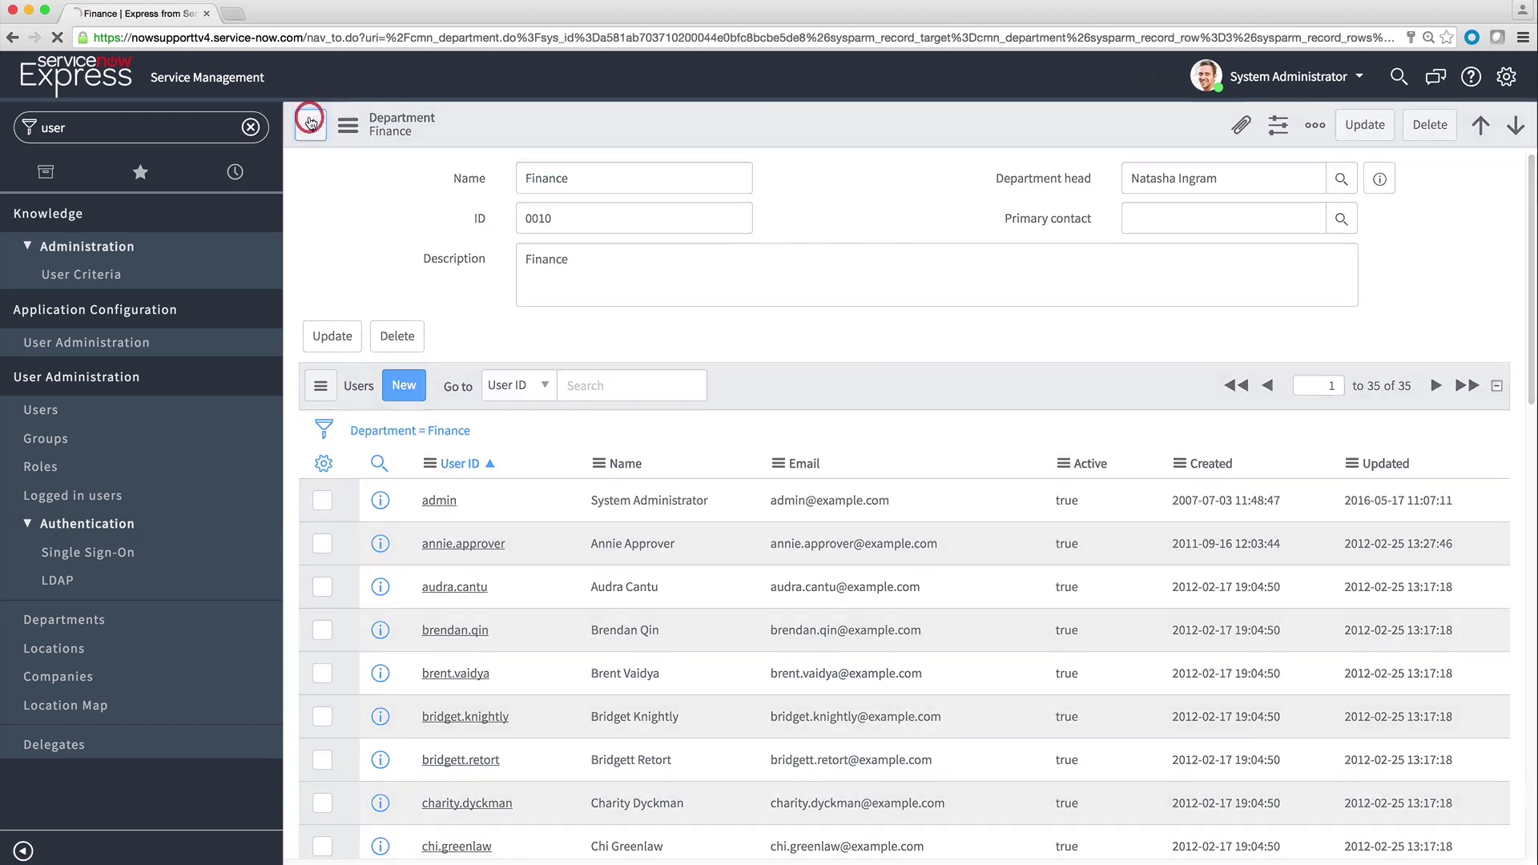
{"action": "left_click", "coordinate": [428, 125]}
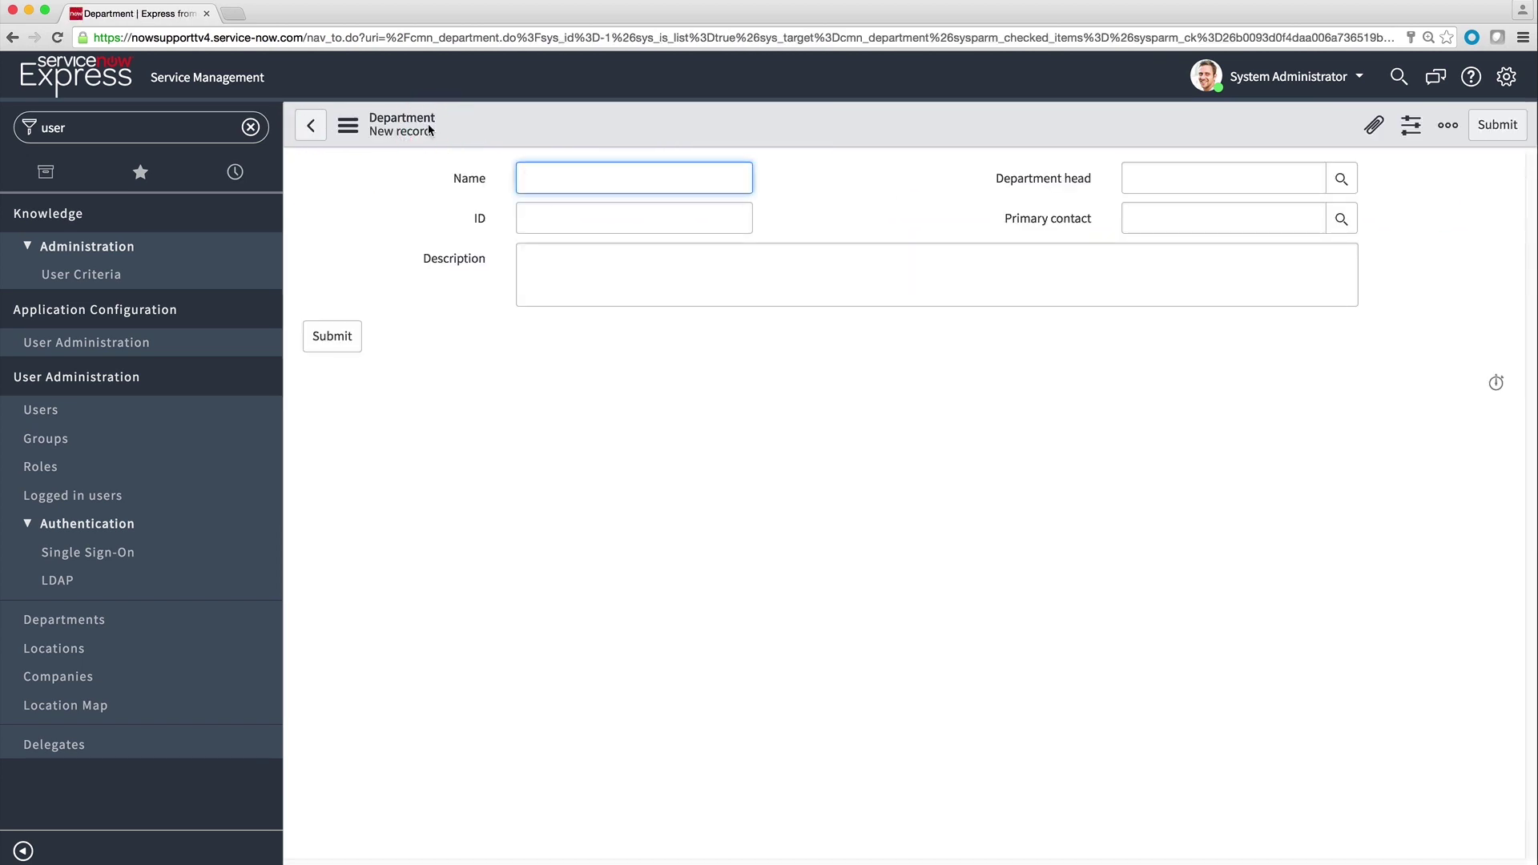
Set the department of the fifth user in the Users list to Finance and save the record
{"action": "left_click", "coordinate": [50, 410]}
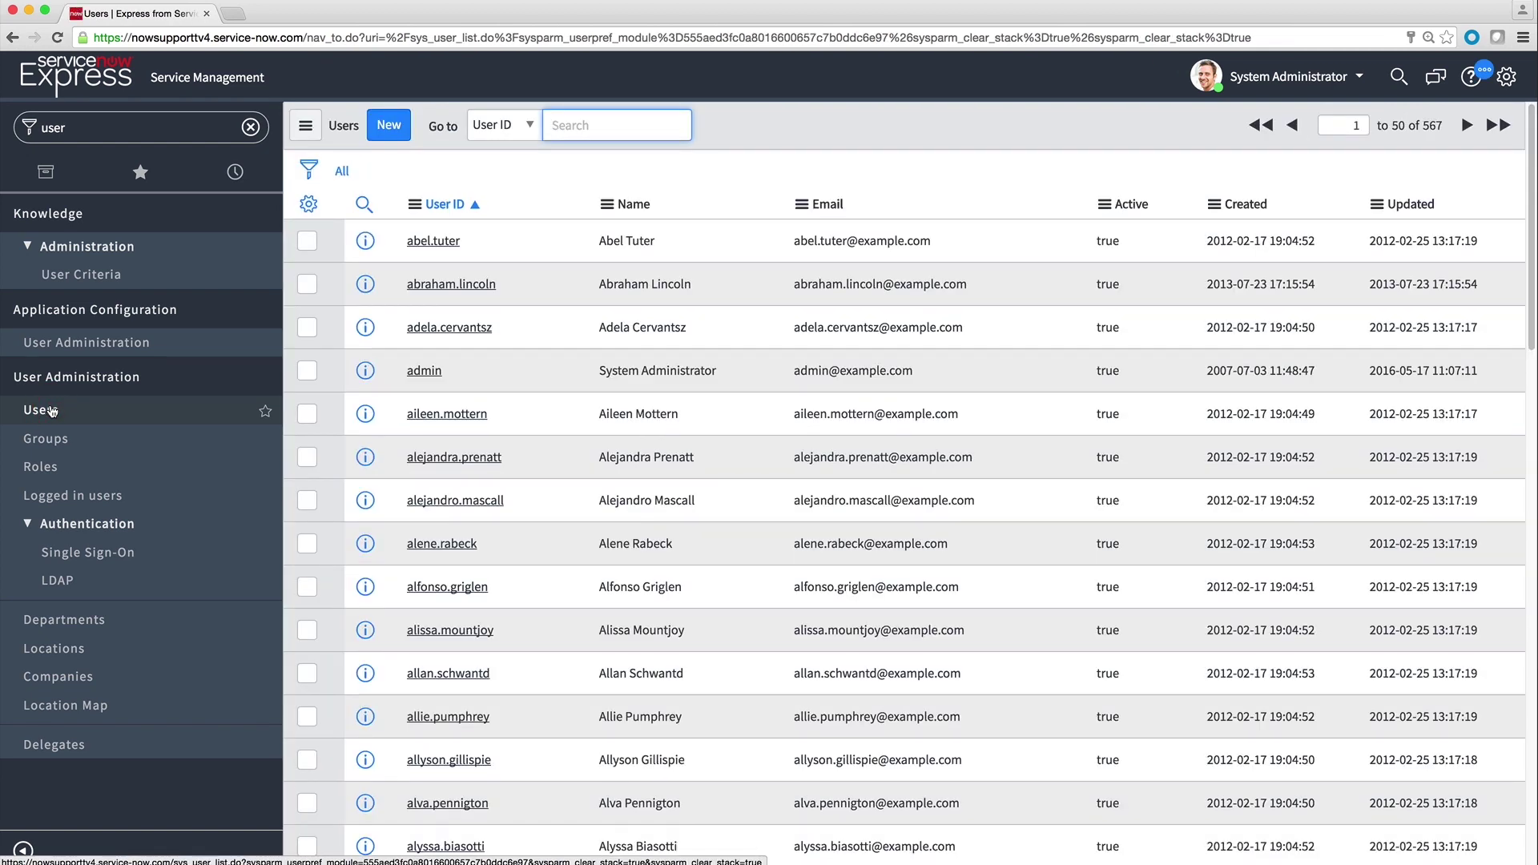
{"action": "left_click", "coordinate": [465, 417]}
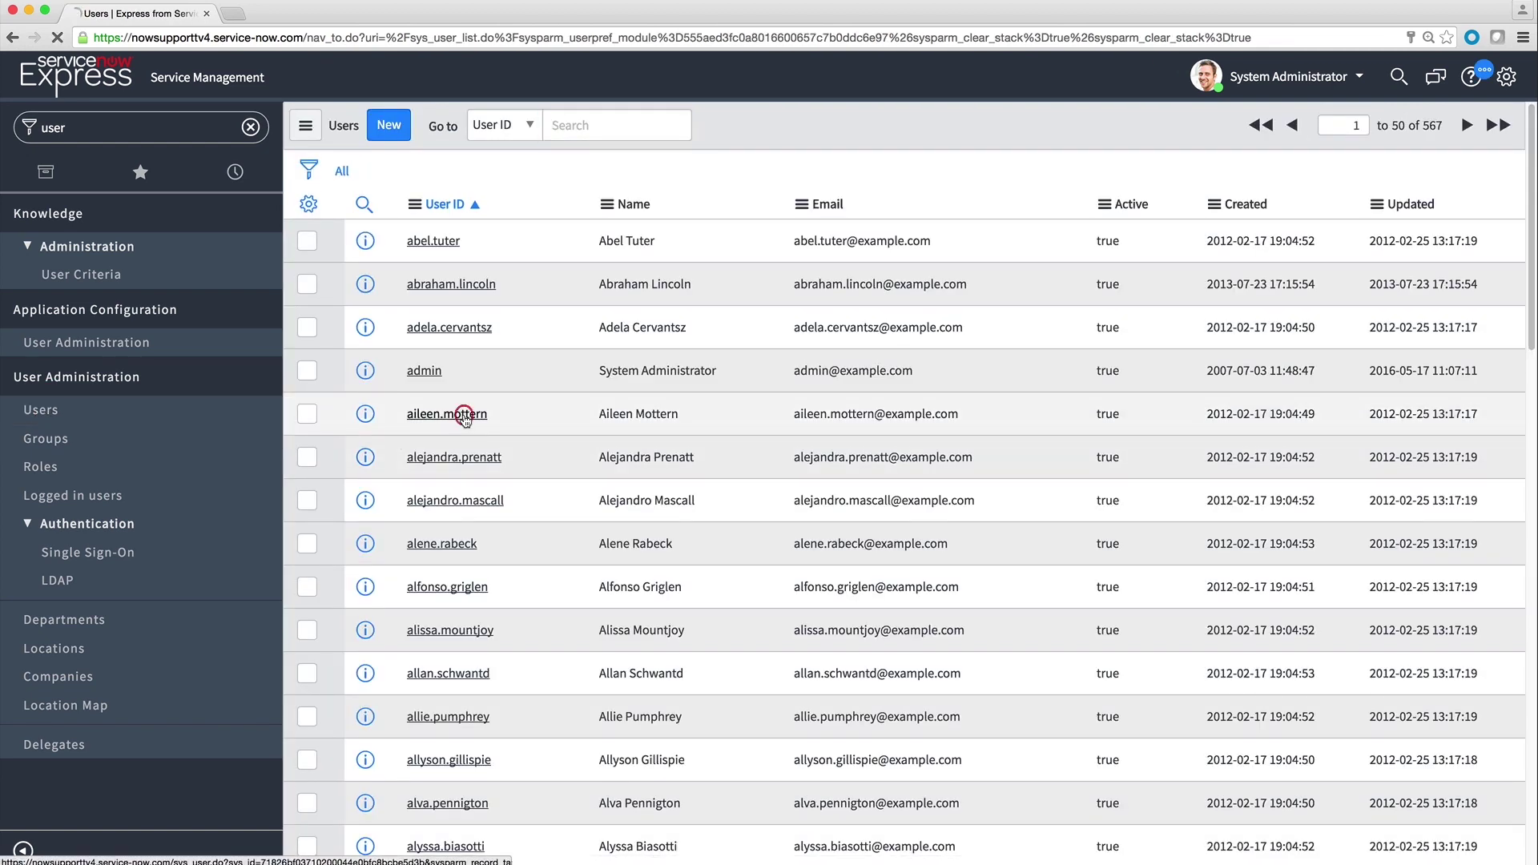
{"action": "left_click", "coordinate": [735, 379]}
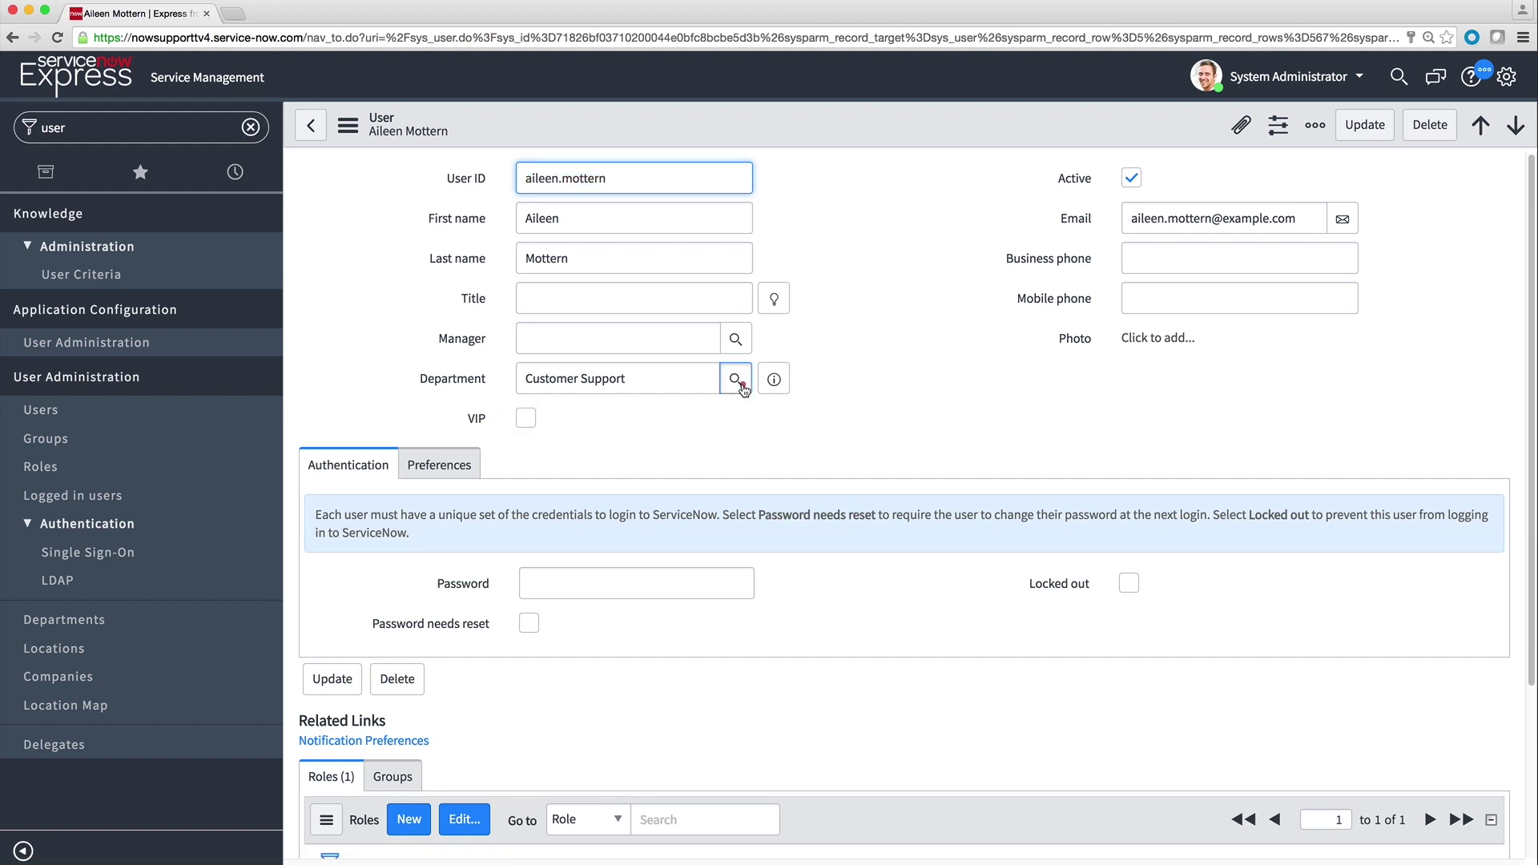
{"action": "left_click", "coordinate": [228, 678]}
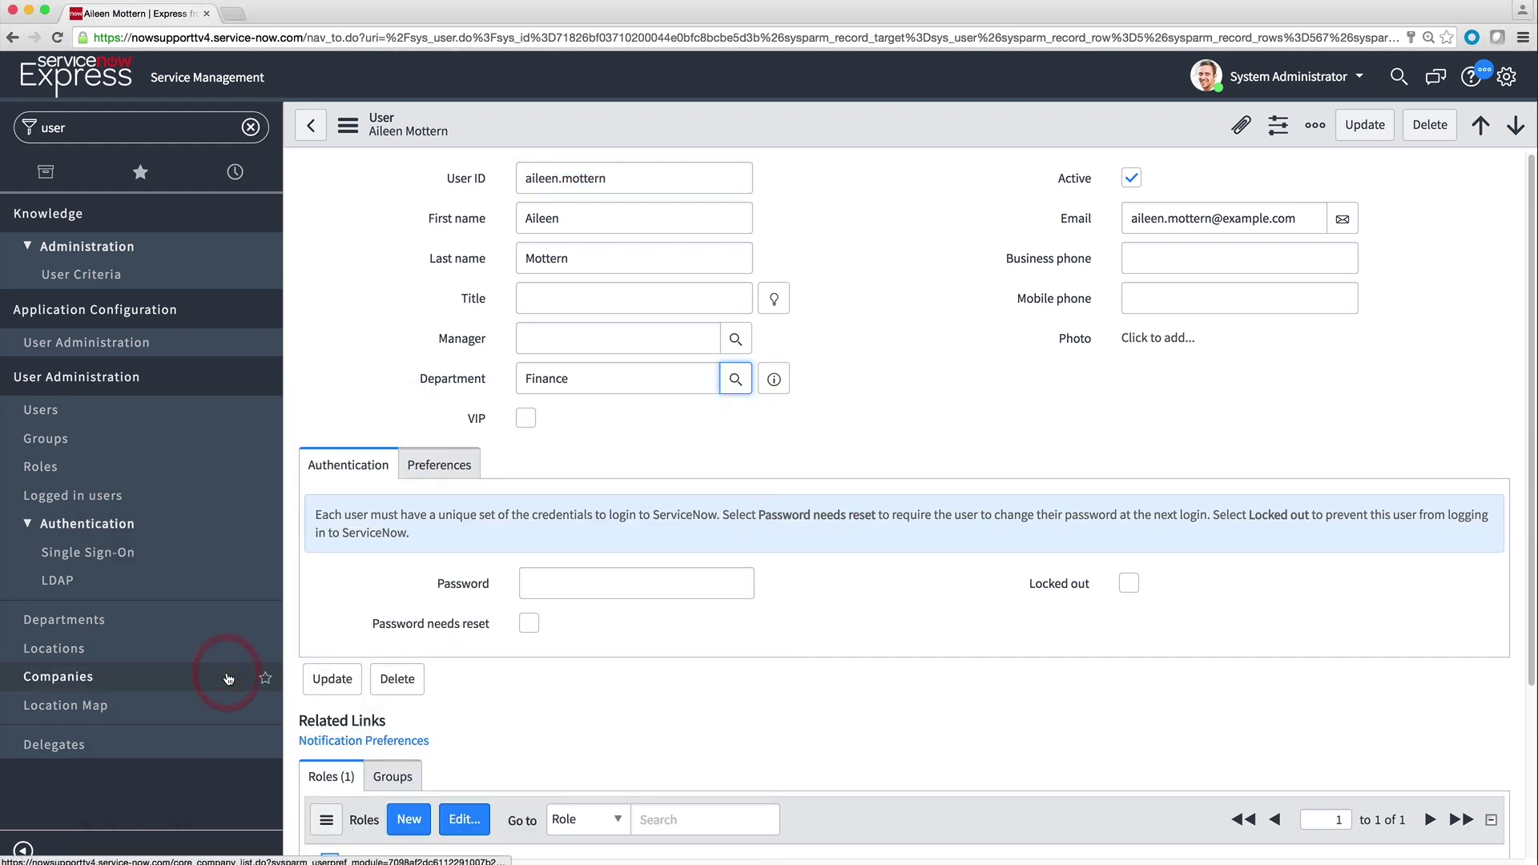
{"action": "left_click", "coordinate": [327, 680]}
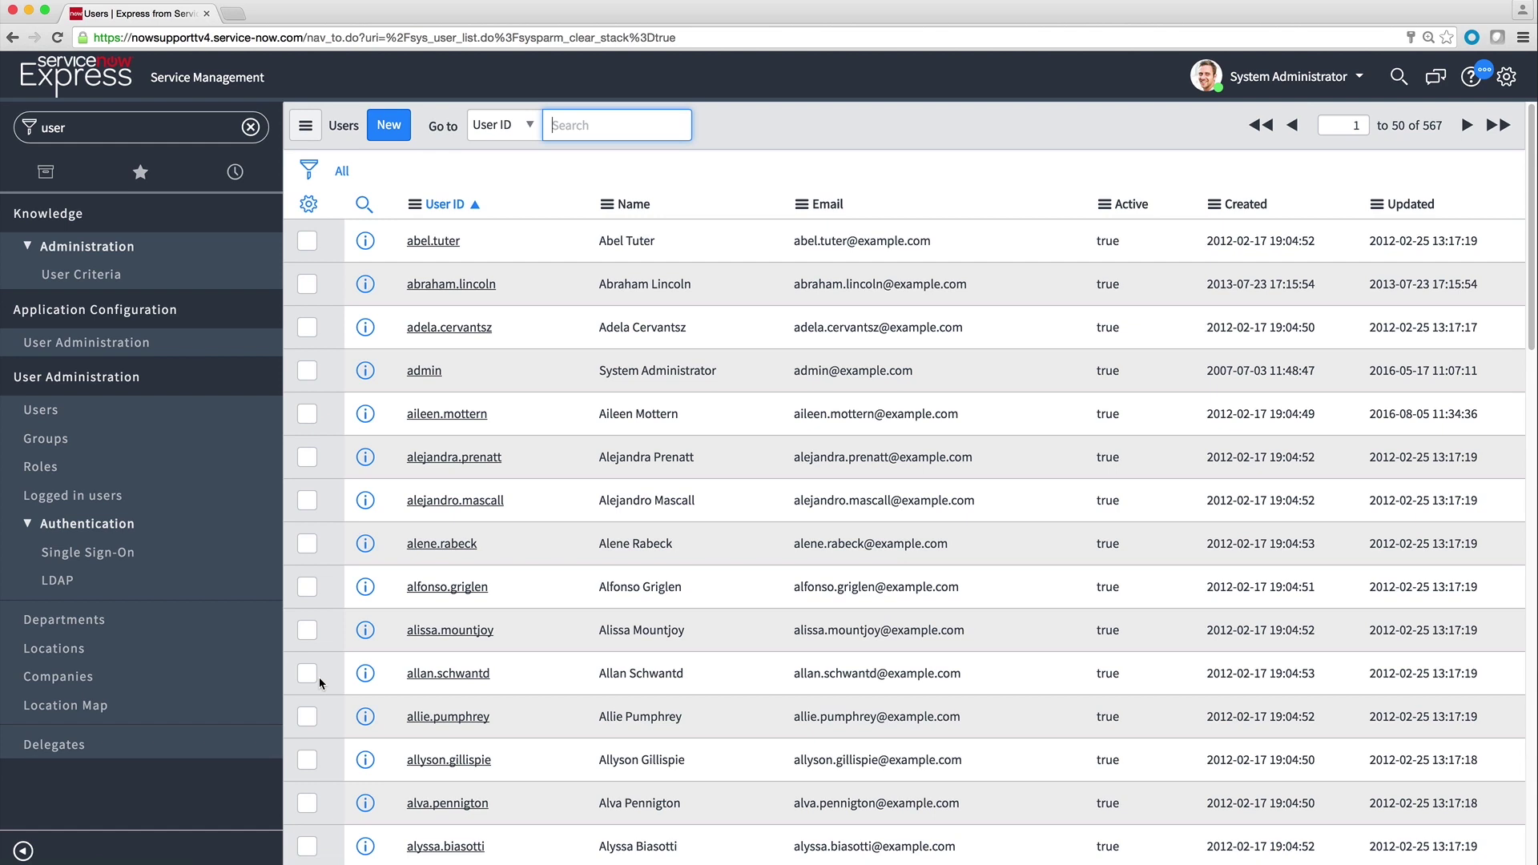
View the fourth record in the Locations list and the ACME North America record in the Companies list
{"action": "left_click", "coordinate": [113, 649]}
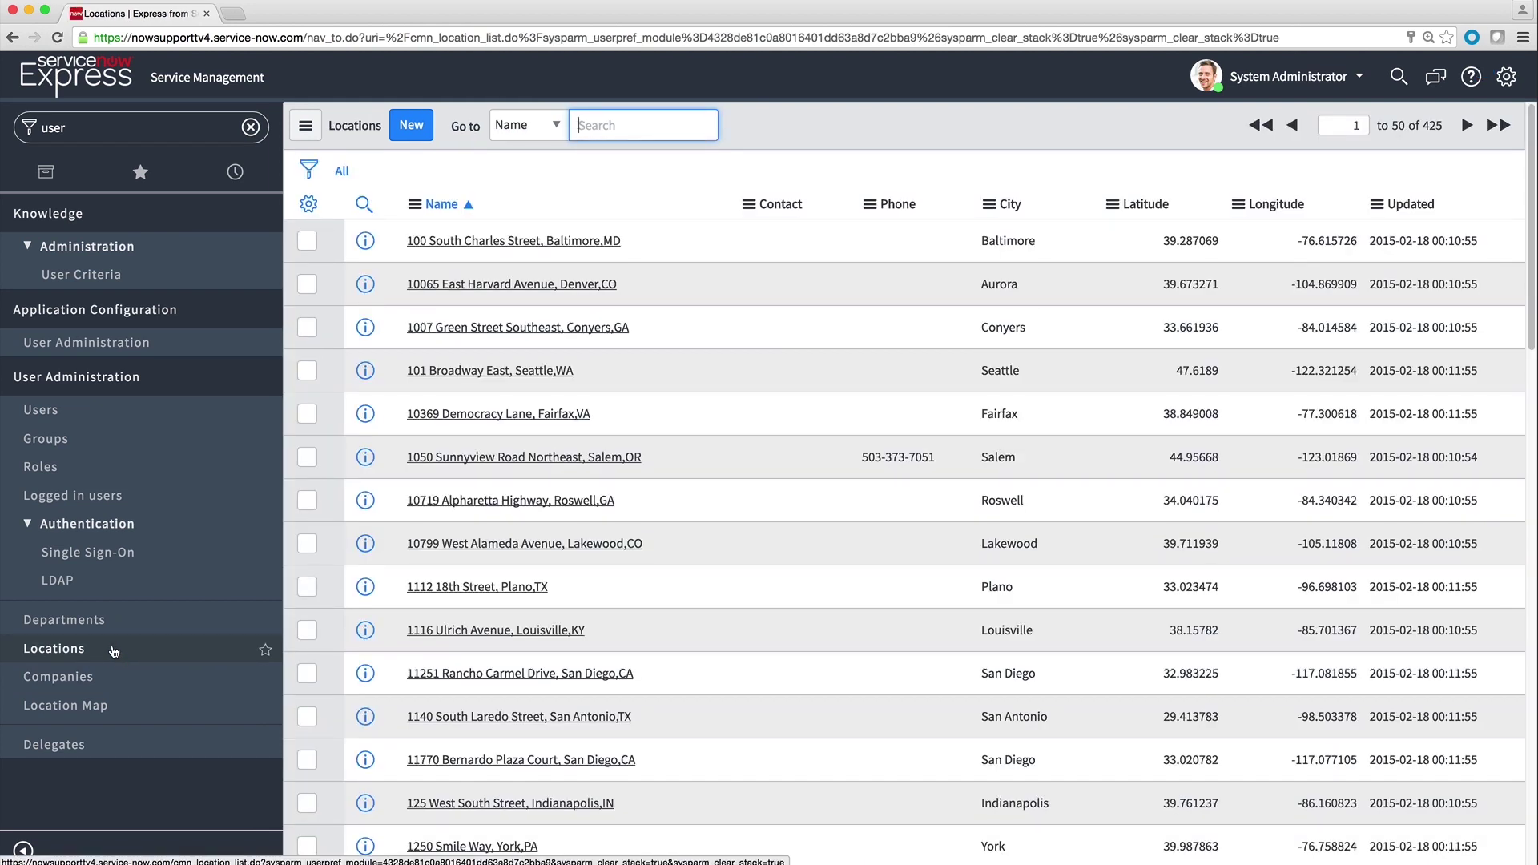
{"action": "left_click", "coordinate": [521, 372]}
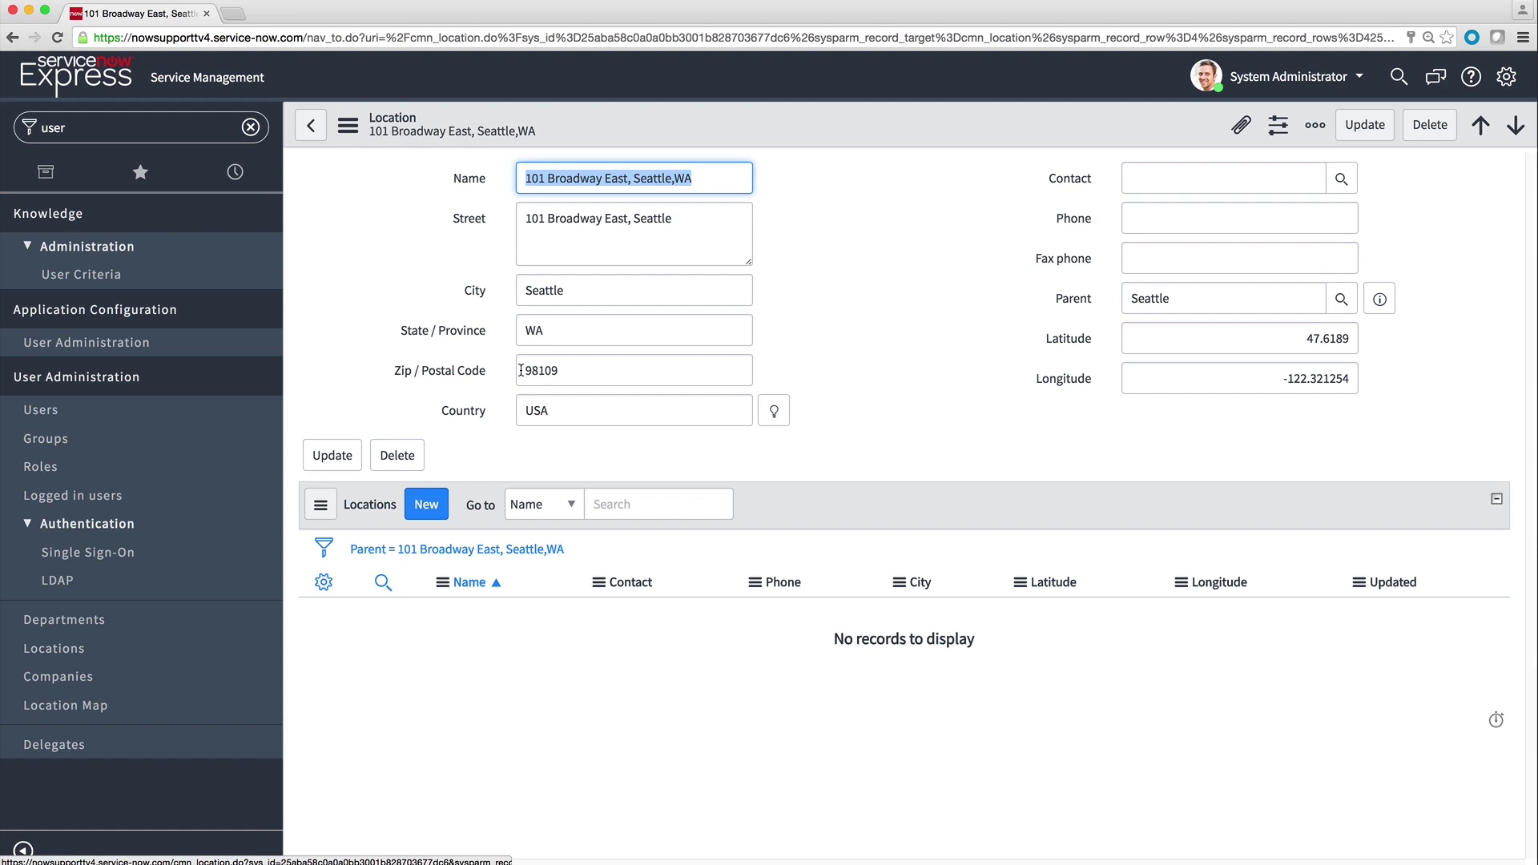
{"action": "left_click", "coordinate": [309, 130]}
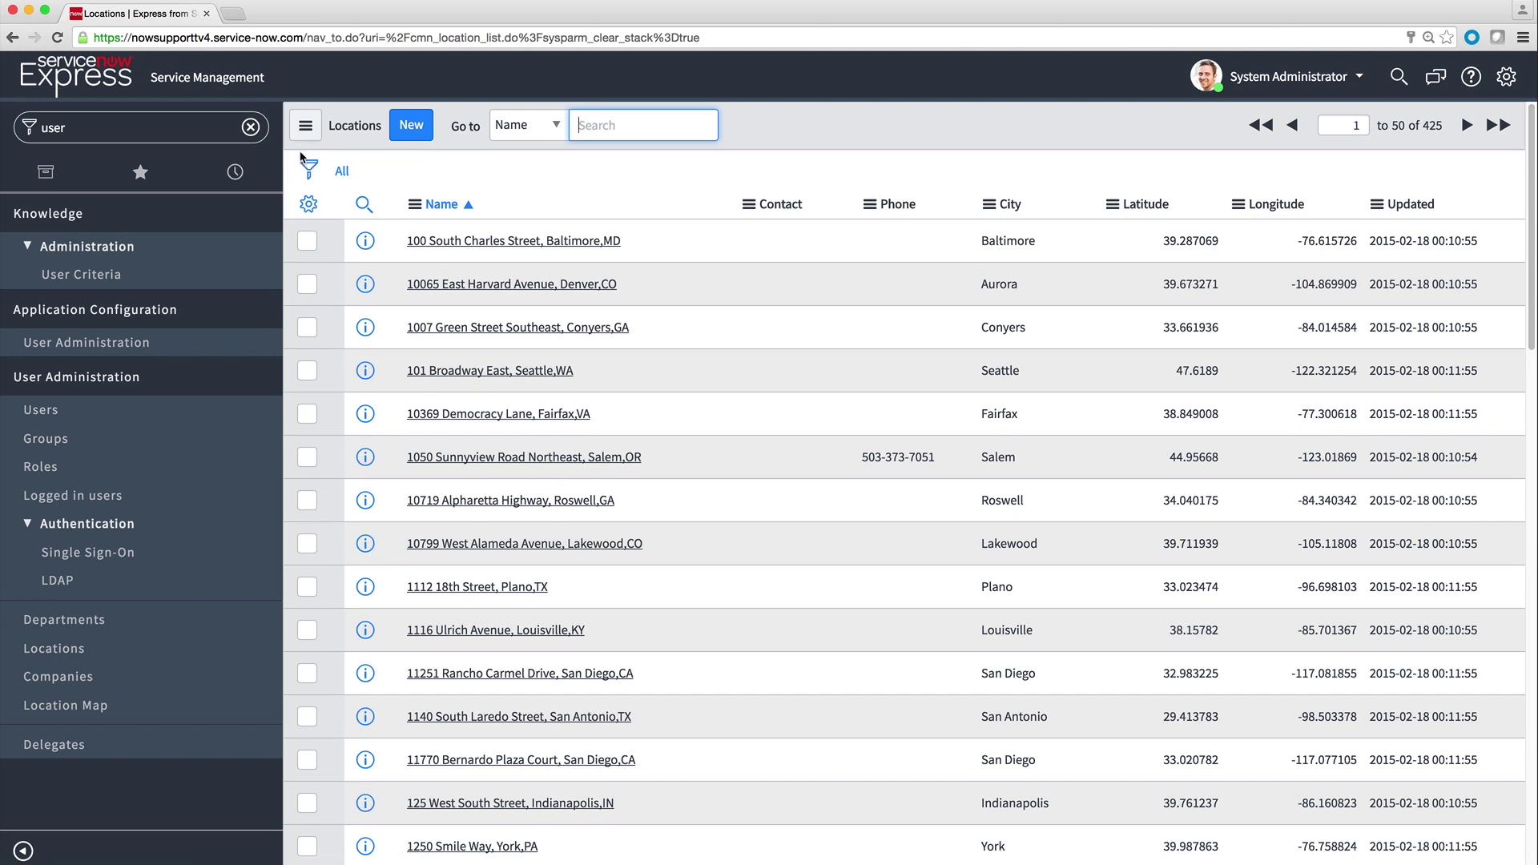
{"action": "left_click", "coordinate": [109, 686]}
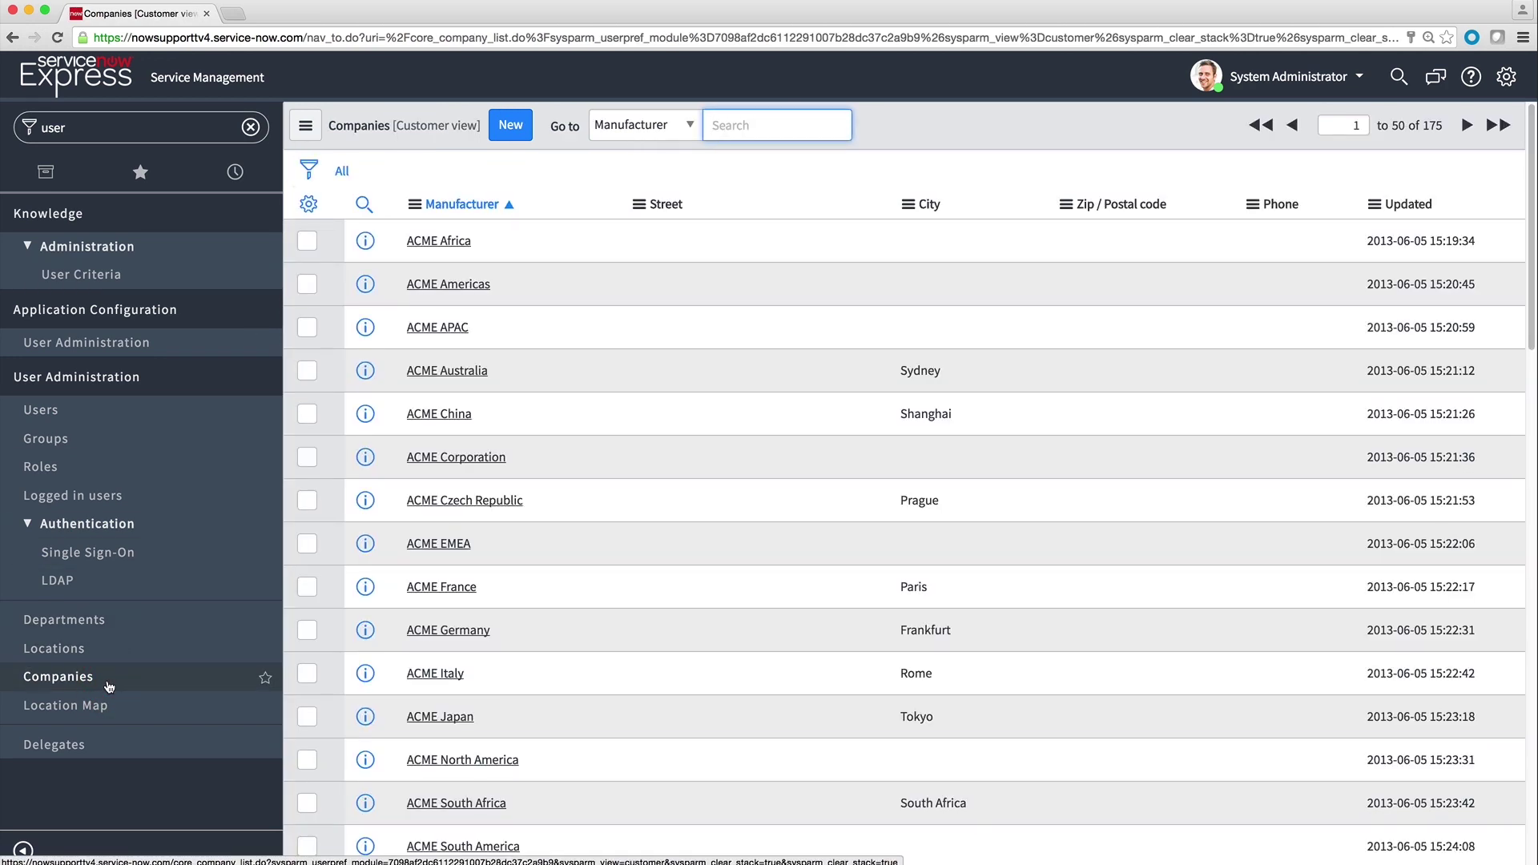
{"action": "left_click", "coordinate": [460, 765]}
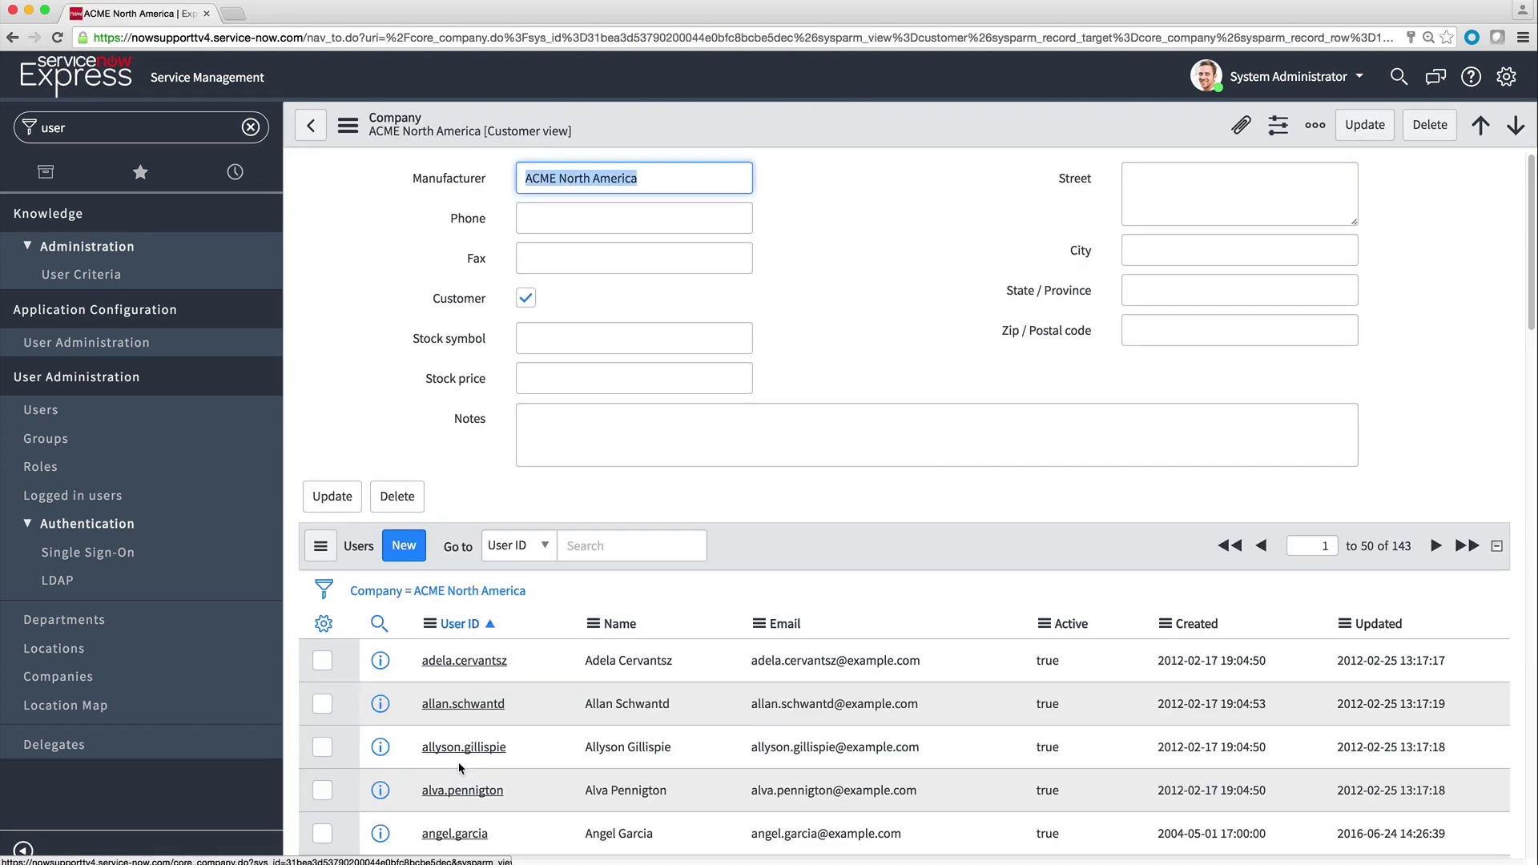
Open the fifth user's record and examine the location and company fields in the user's preferences
{"action": "left_click", "coordinate": [42, 410]}
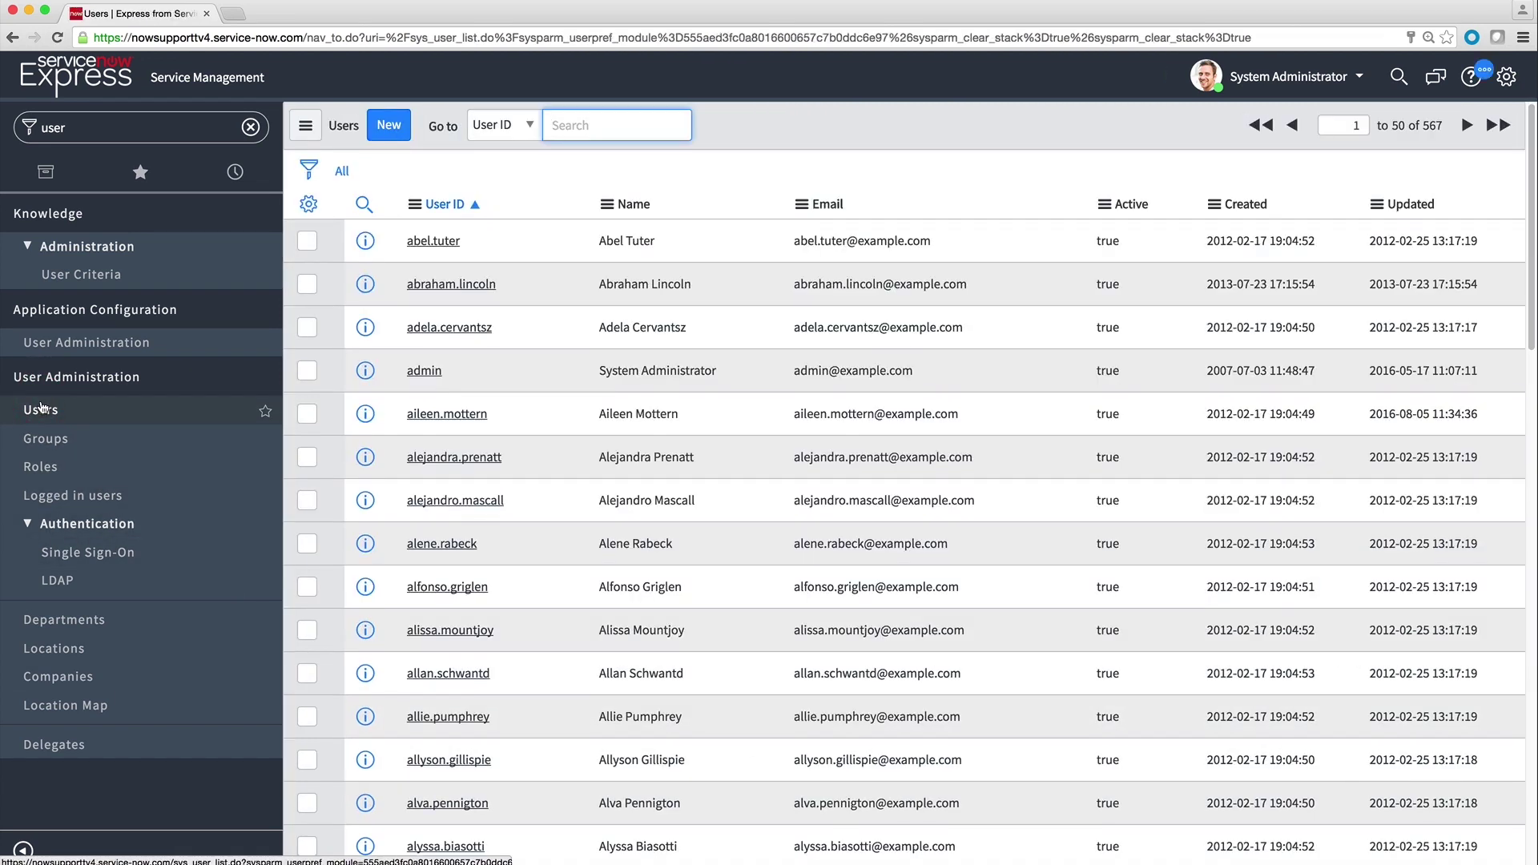
{"action": "left_click", "coordinate": [444, 417]}
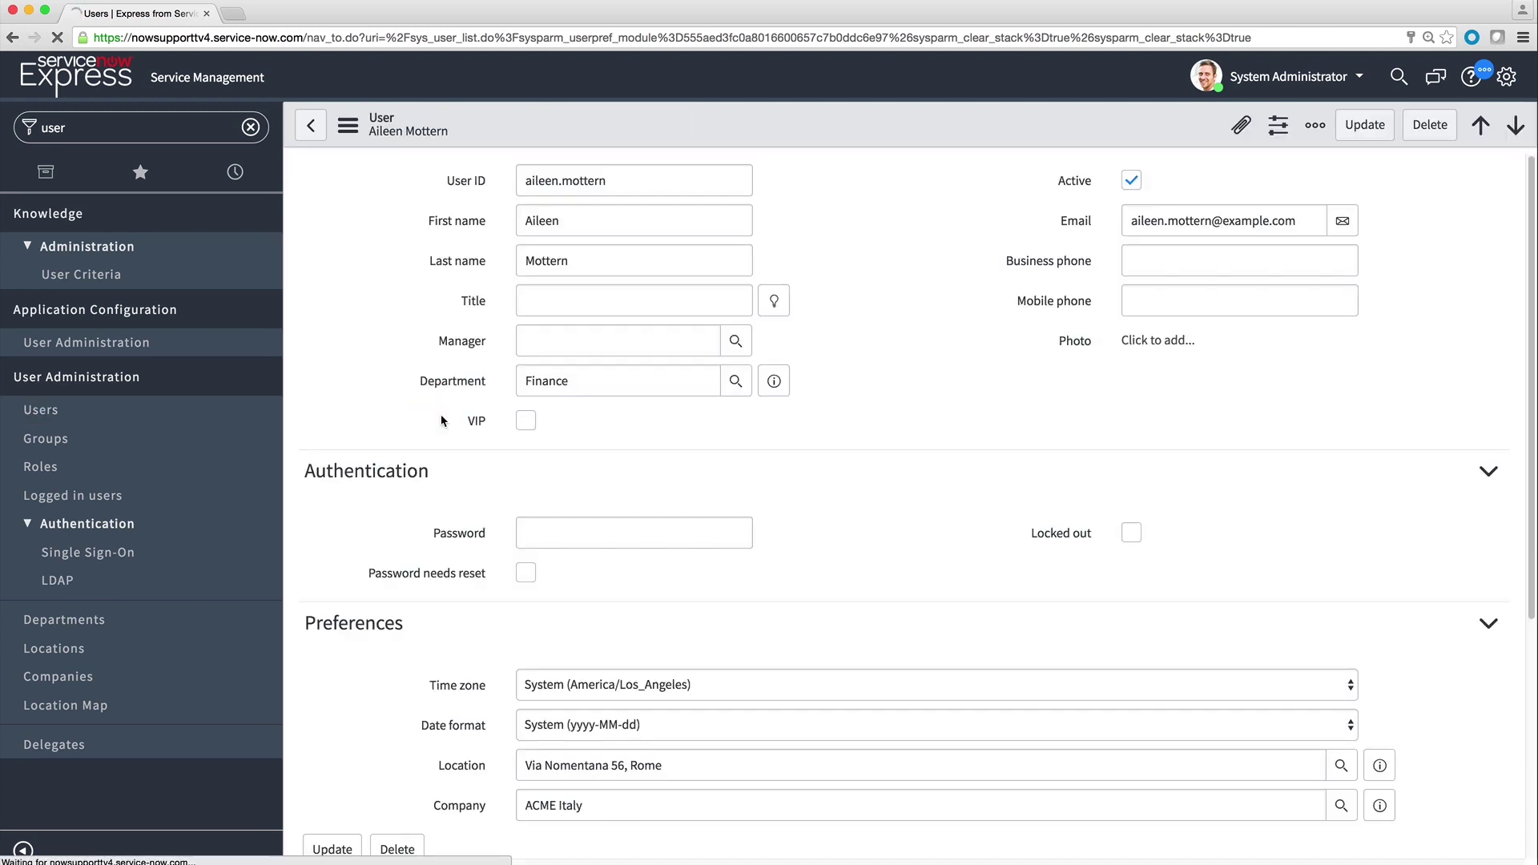
{"action": "left_click", "coordinate": [438, 468]}
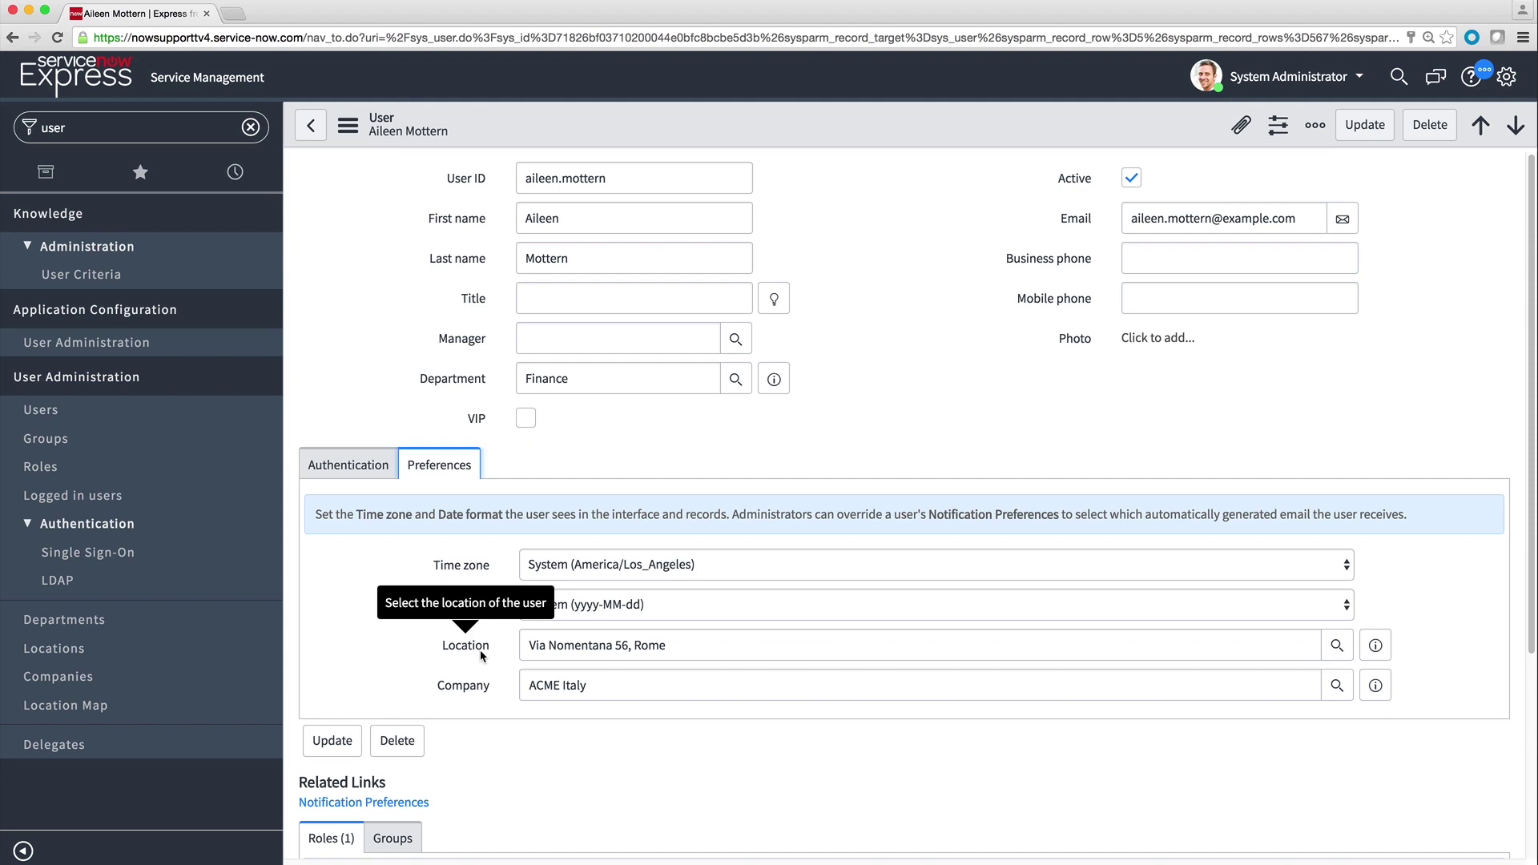
{"action": "mouse_move", "coordinate": [483, 696]}
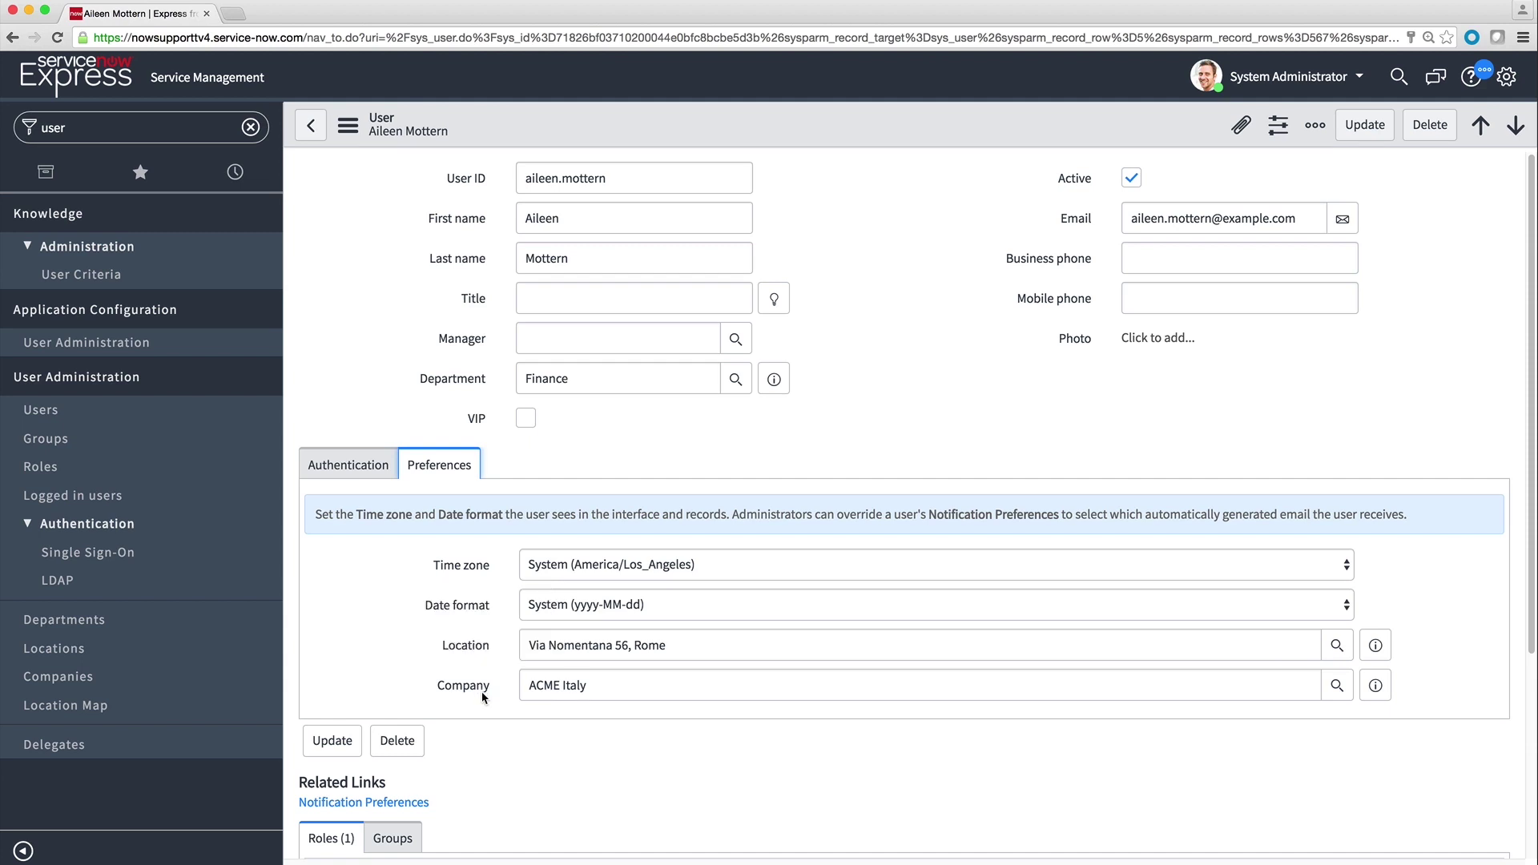